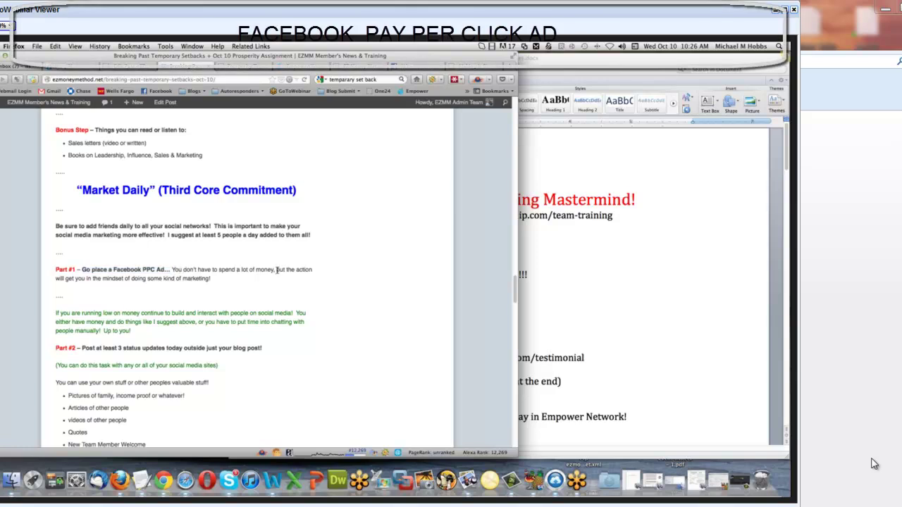
Review the Facebook PPC ad task in the assignment post and look through the Internet Marketing group page for ad options
drag(277, 269, 173, 269)
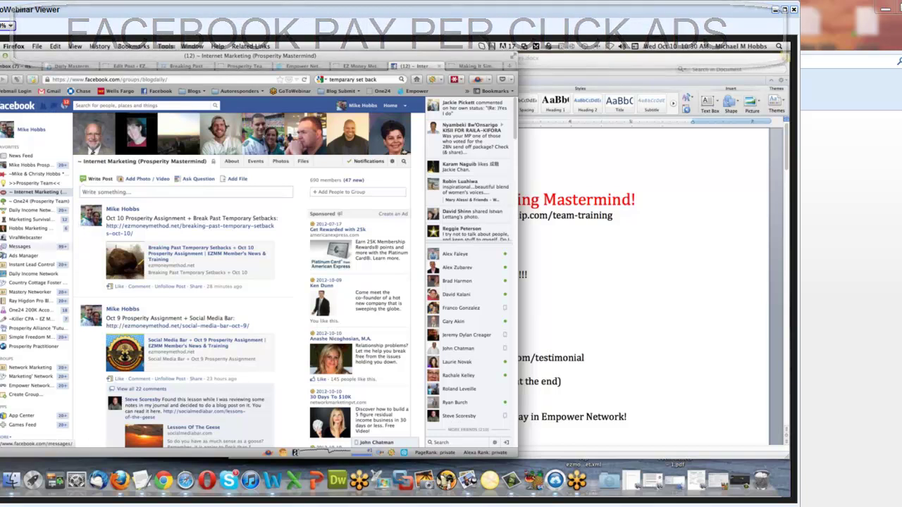
scroll(21, 242, down, 1)
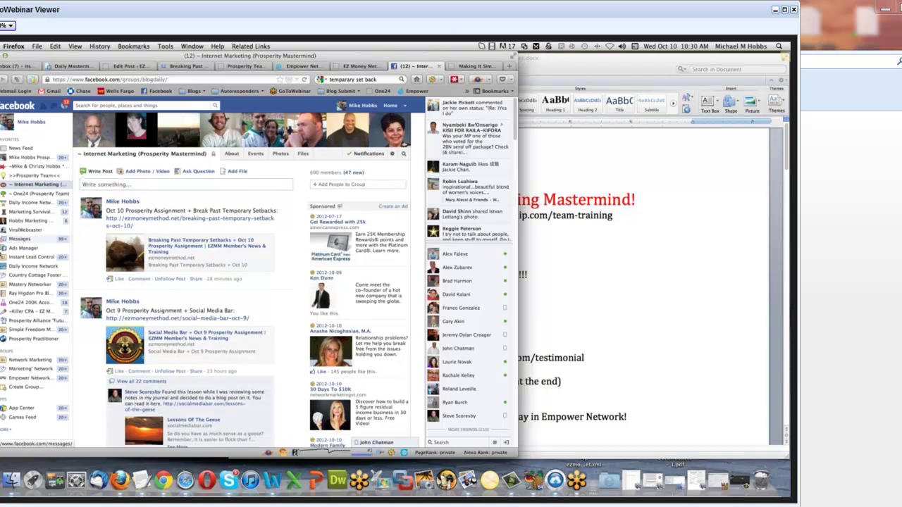
scroll(22, 242, up, 1)
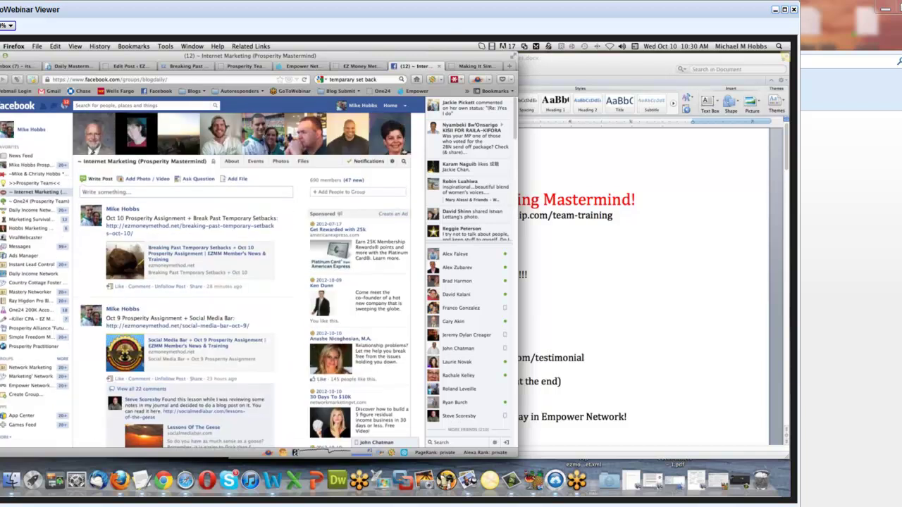
scroll(206, 280, down, 1)
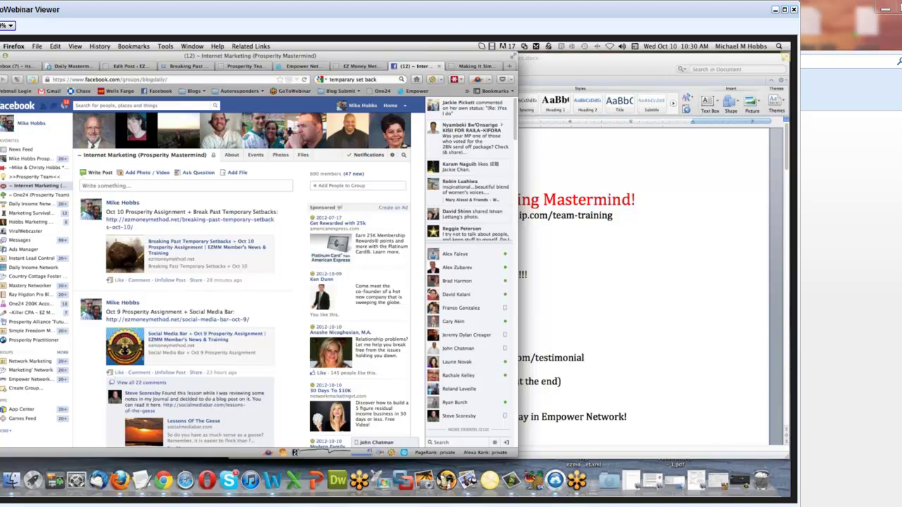
scroll(205, 280, down, 4)
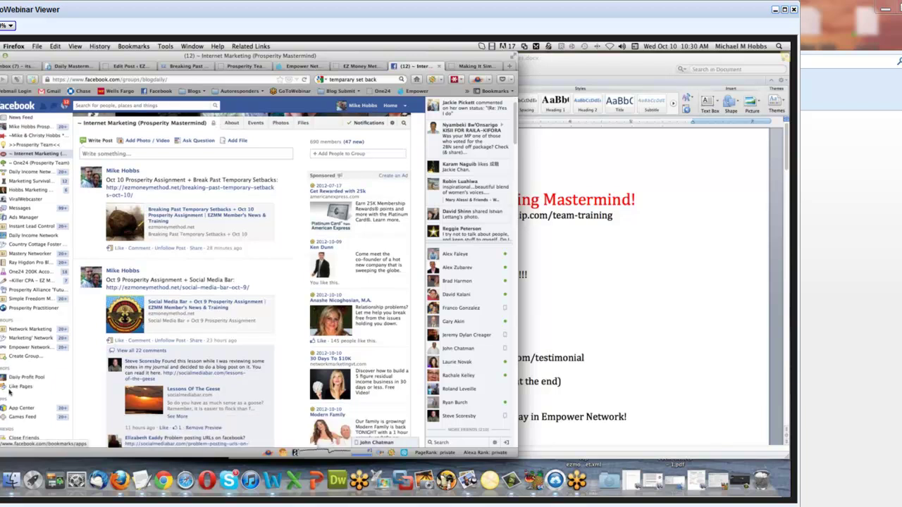
scroll(10, 392, down, 7)
scroll(10, 392, down, 8)
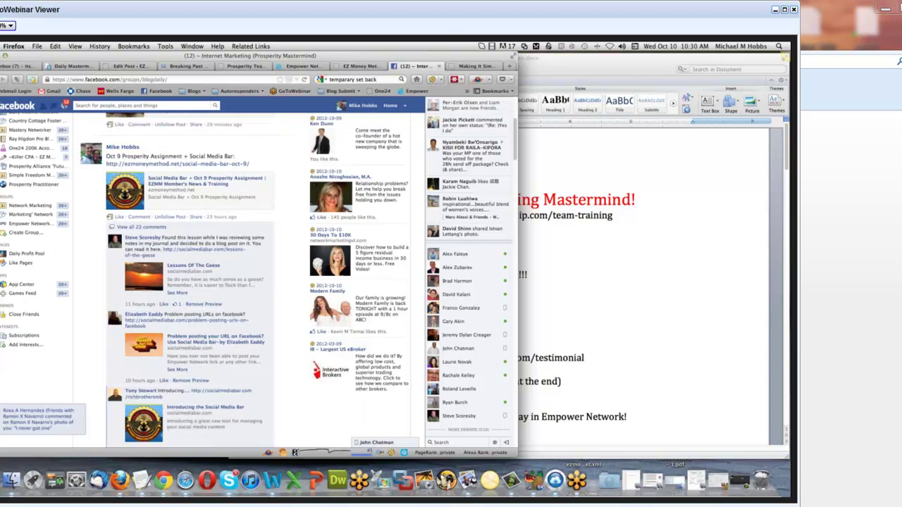
scroll(85, 338, down, 15)
scroll(84, 338, down, 10)
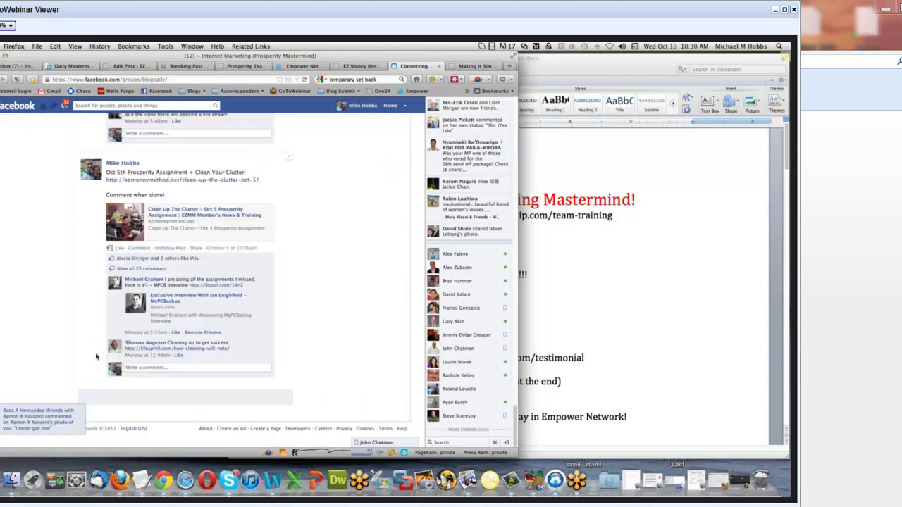
scroll(96, 355, down, 10)
drag(515, 336, 506, 417)
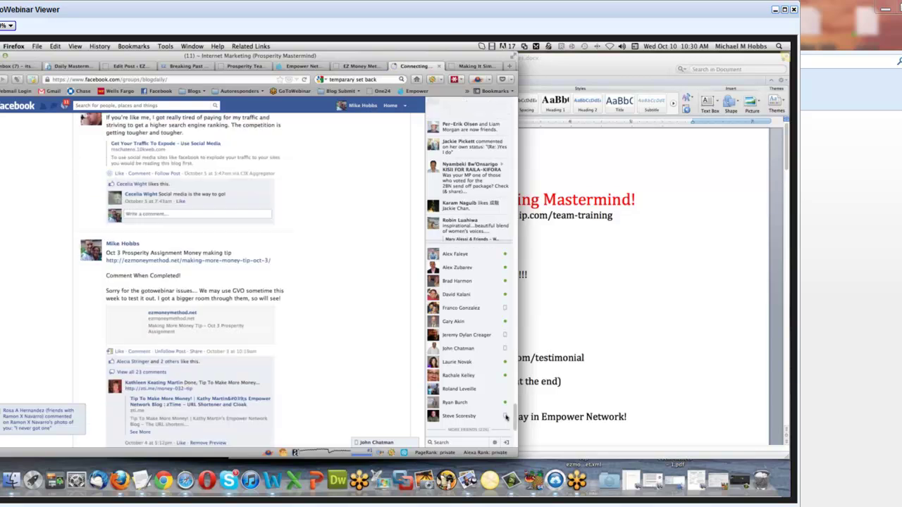
scroll(246, 442, down, 5)
scroll(357, 288, up, 15)
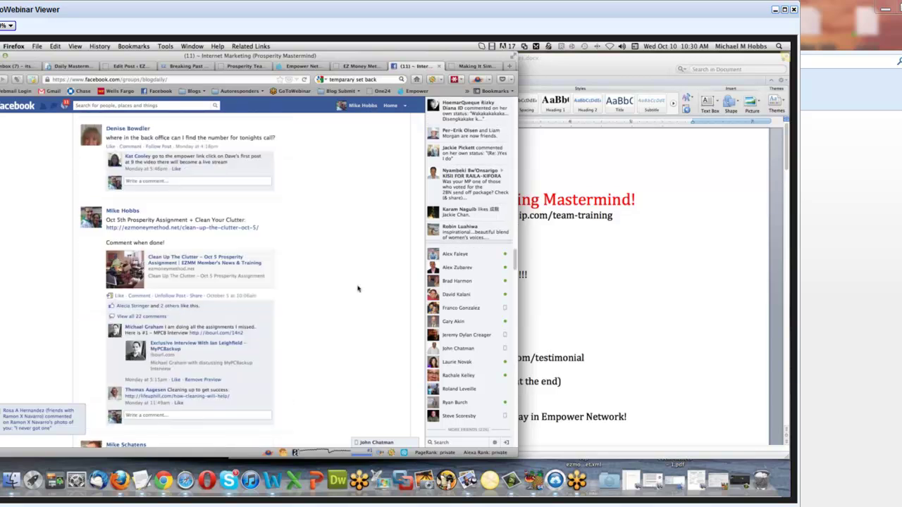
scroll(357, 288, up, 10)
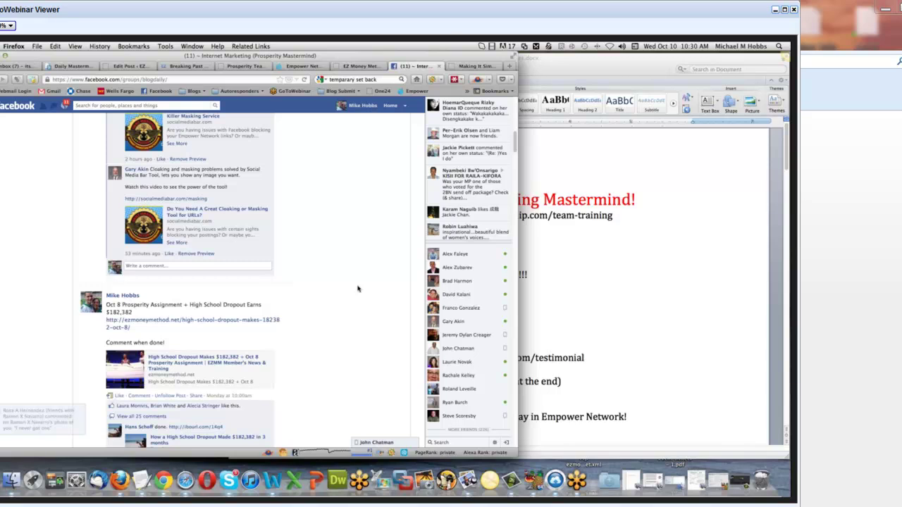
scroll(357, 288, up, 10)
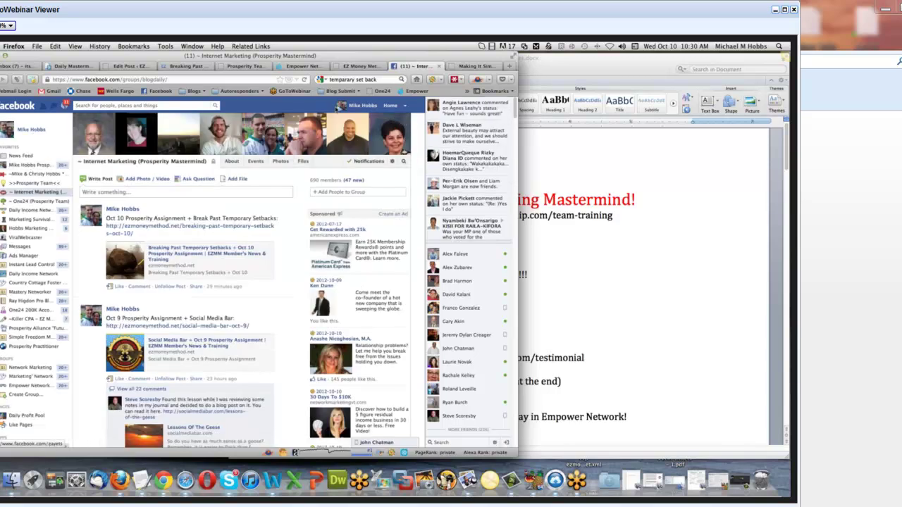
Open the Facebook account settings and follow the Create an Ad link to the campaigns overview
click(405, 106)
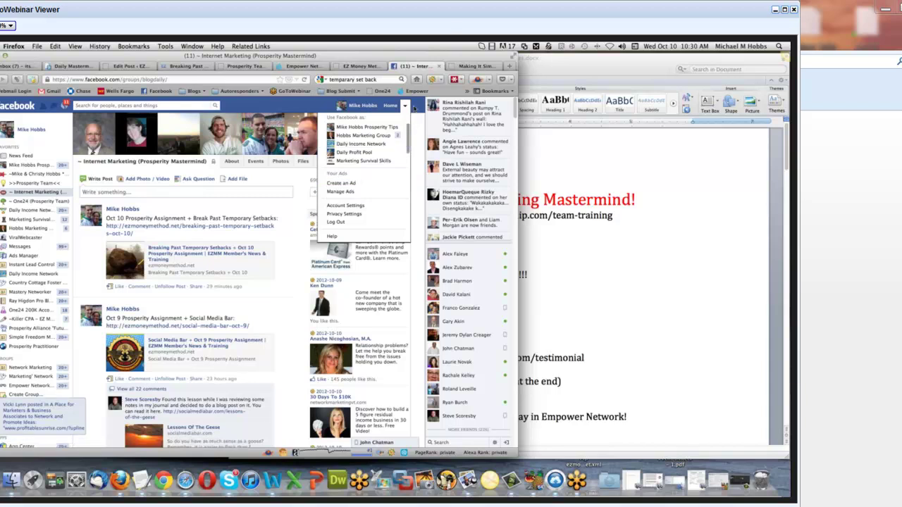
click(348, 206)
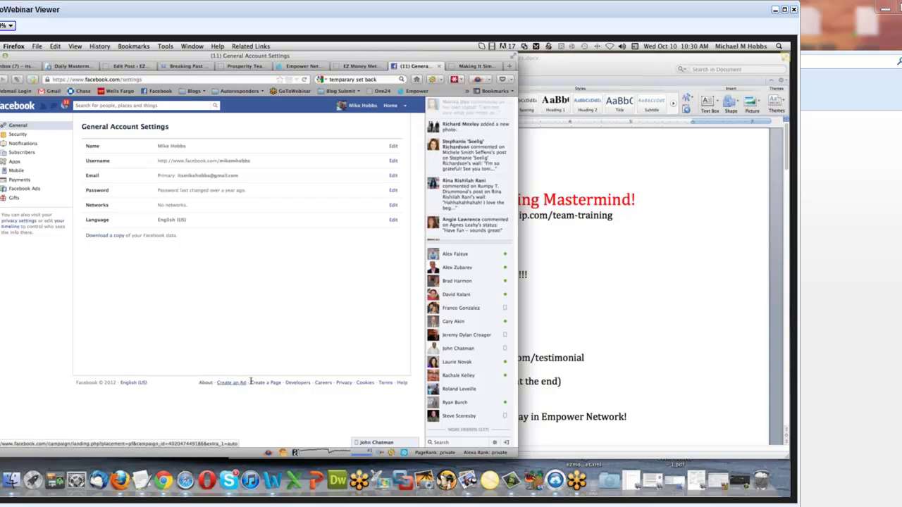
click(226, 385)
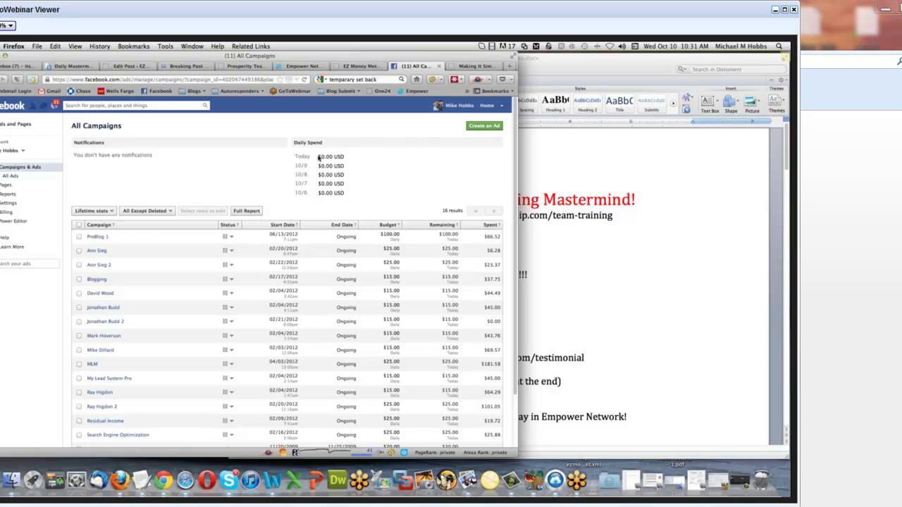
Check the daily spend figures, start a new ad and list the destinations available for it
drag(319, 158, 352, 195)
click(351, 196)
click(486, 127)
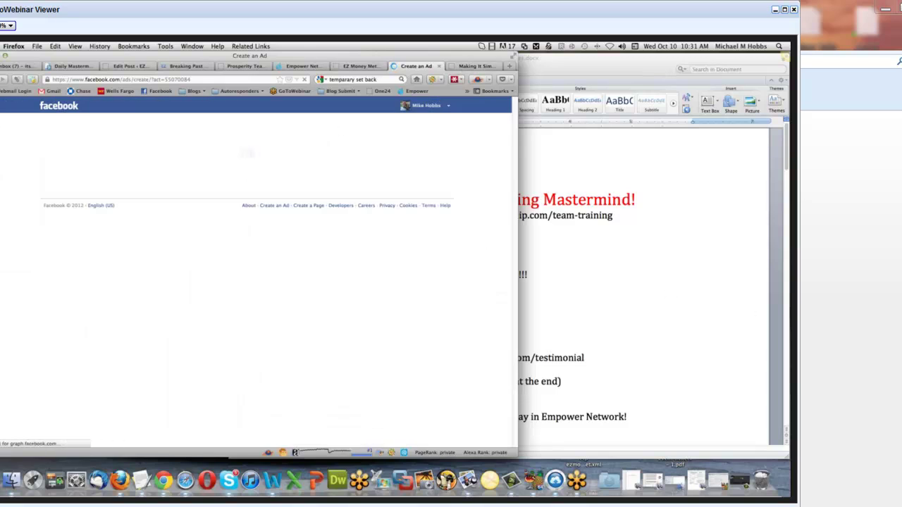
click(151, 261)
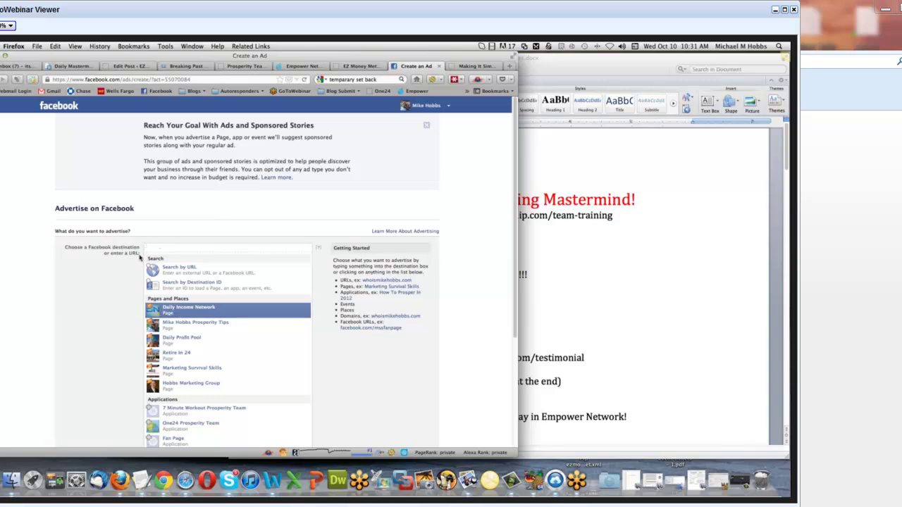
scroll(127, 286, down, 1)
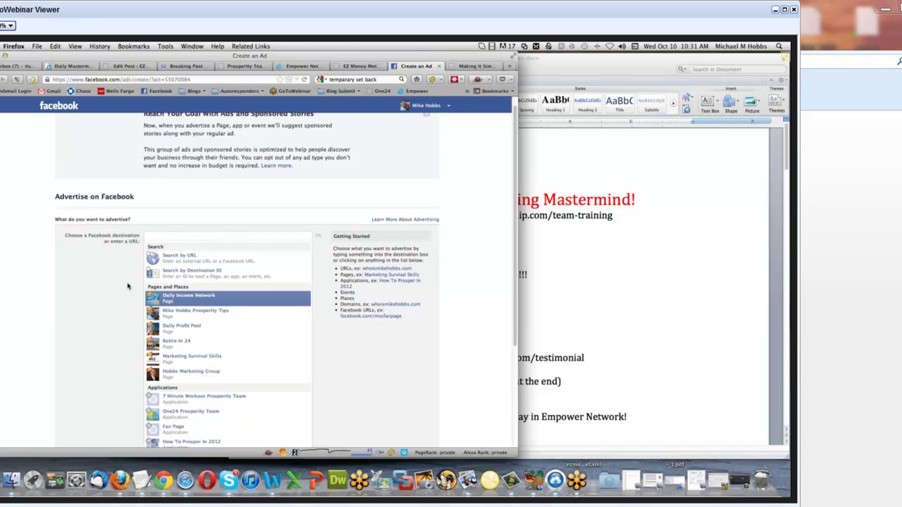
scroll(128, 285, down, 1)
scroll(127, 286, down, 5)
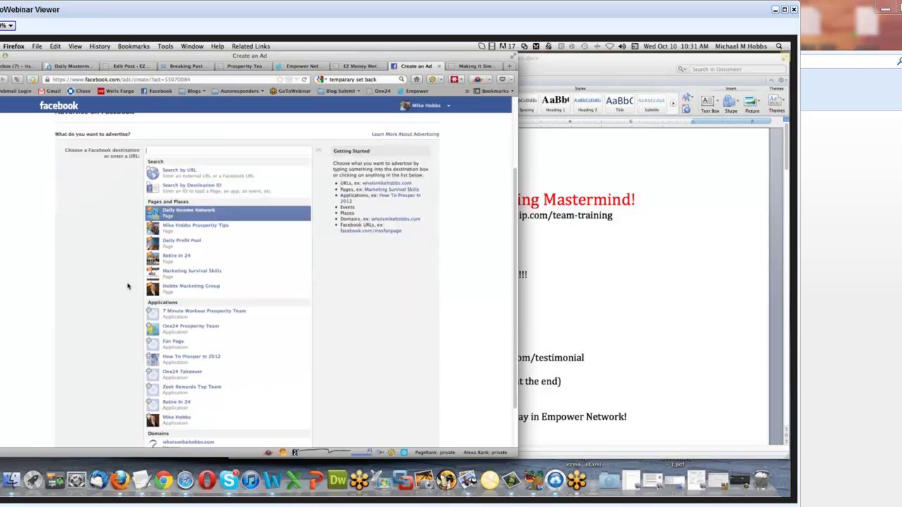
scroll(117, 255, up, 6)
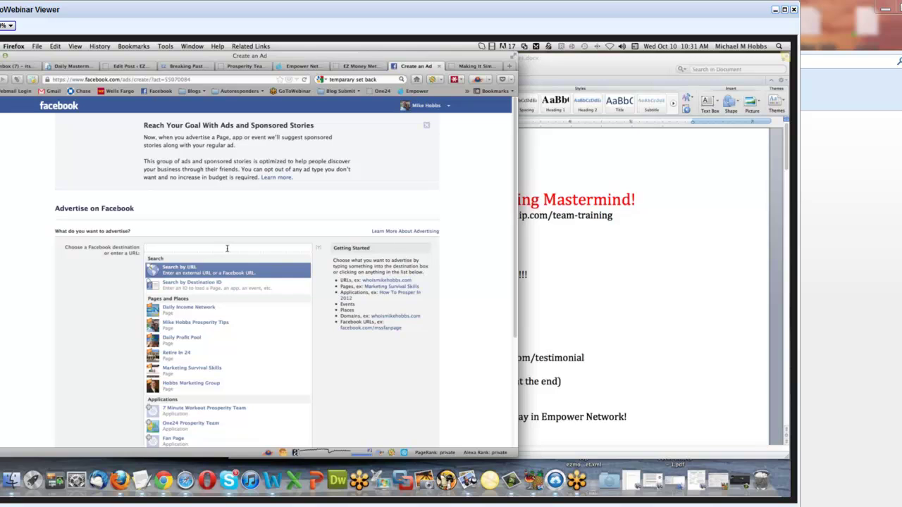
Bring up the EZ Money Method capture page, highlight its FREE VIDEO headline and copy the page's web address
click(348, 66)
drag(146, 117, 345, 155)
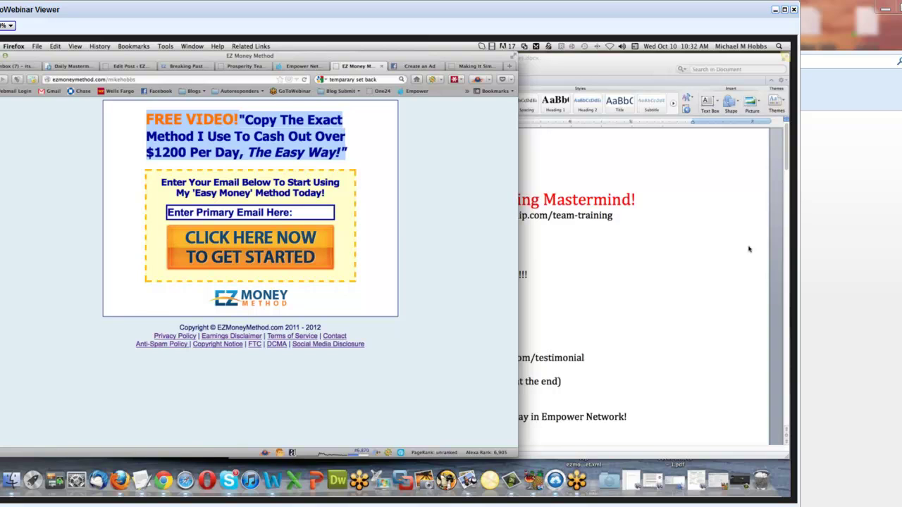
click(224, 129)
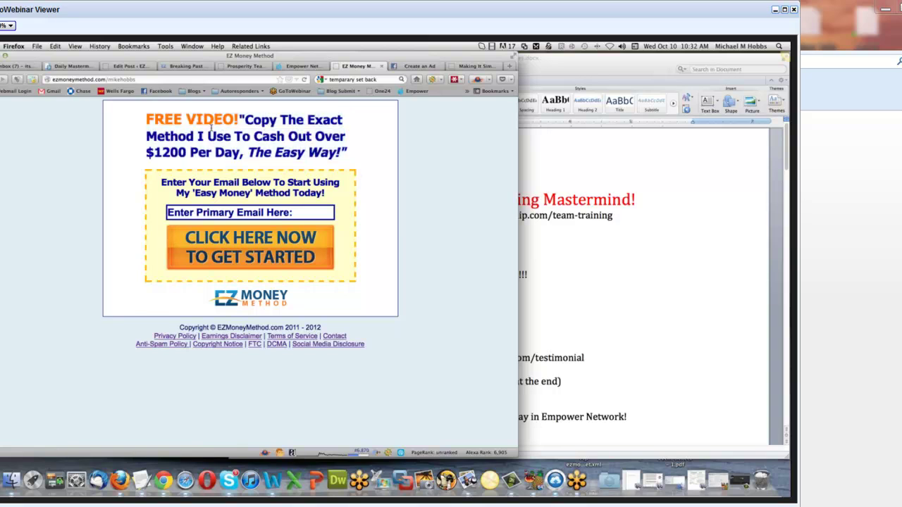
click(137, 80)
key(super+c)
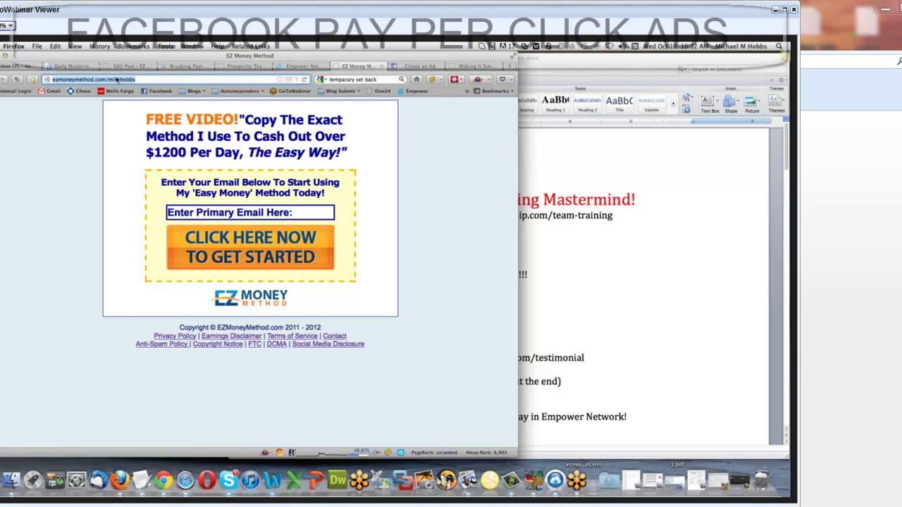
Go to admin/login.php on the ezmoneymethod.com site and log in with the prefilled credentials
drag(108, 80, 166, 80)
text(admin/login.php)
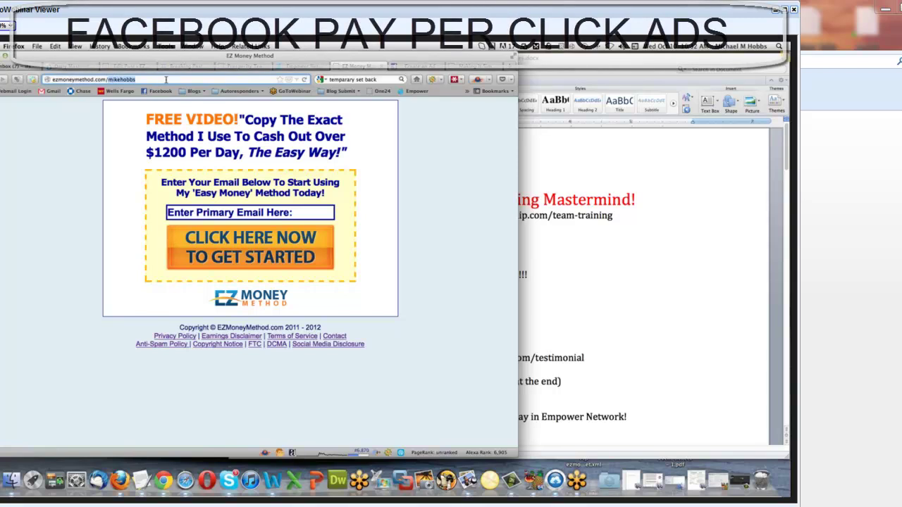
key(Return)
click(148, 259)
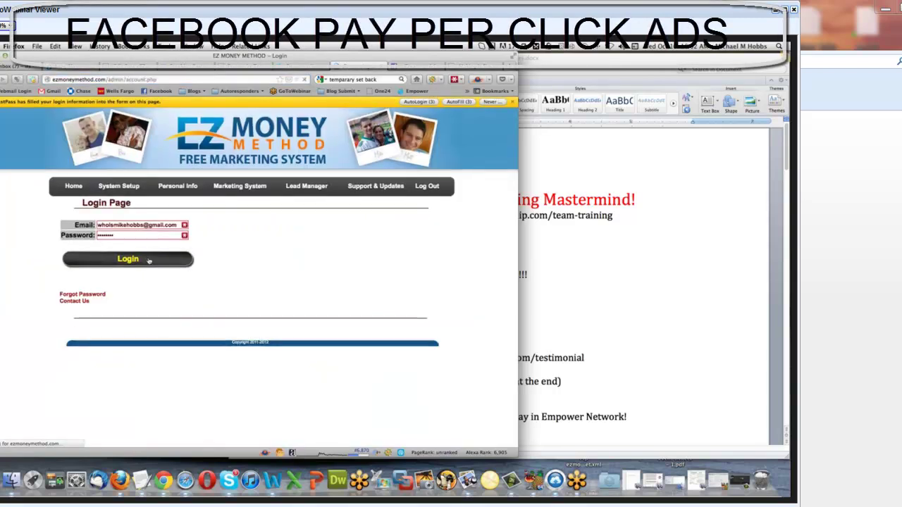
Generate a Campaign Tracking URL with the custom campaign title fbppc and copy it
mouse_move(231, 173)
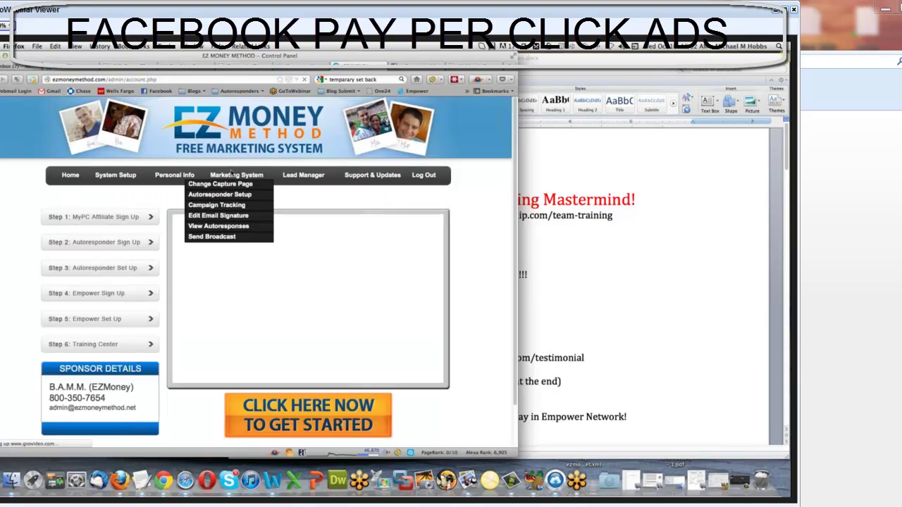
click(216, 205)
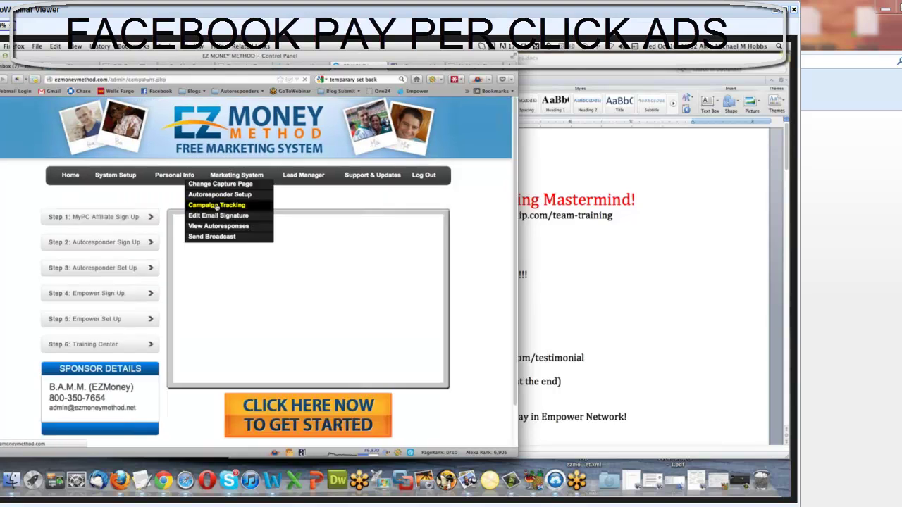
click(159, 236)
text(fbppc)
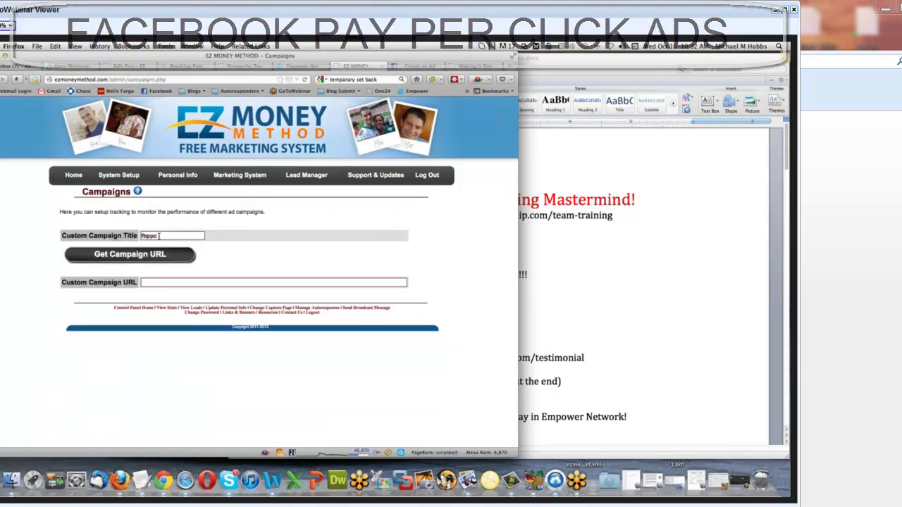
click(157, 255)
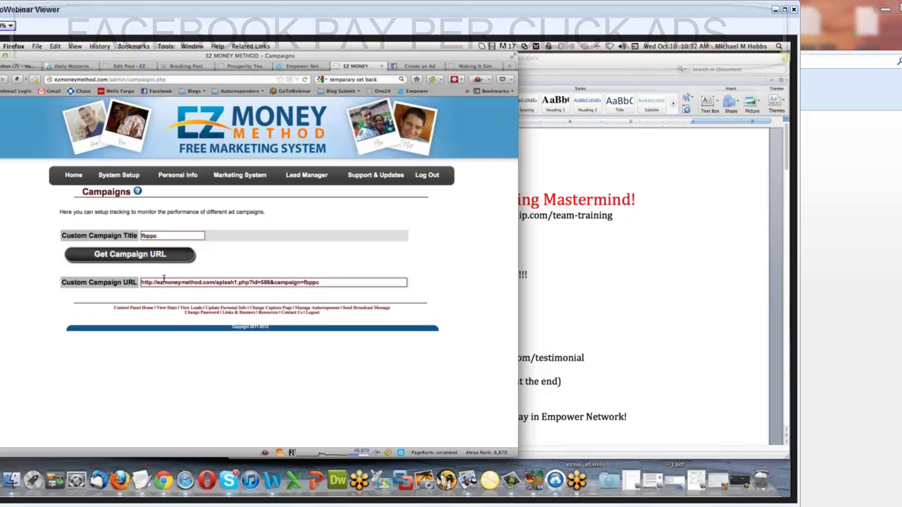
click(176, 282)
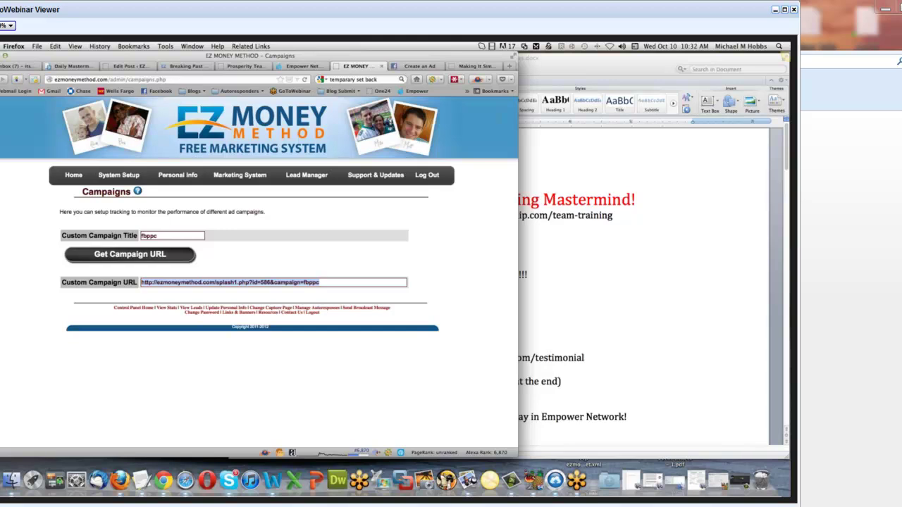
Set the Facebook ad's destination to the copied fbppc campaign URL and have an ad suggested for it
click(398, 66)
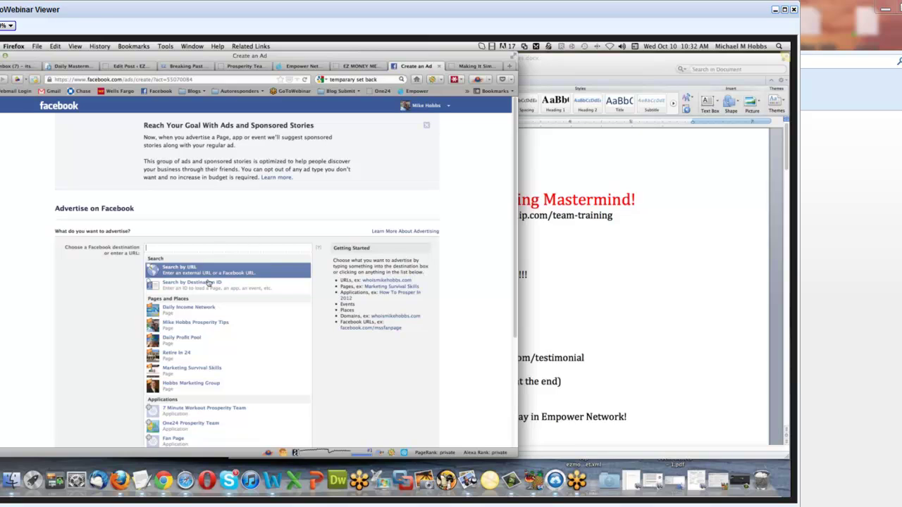
key(super+v)
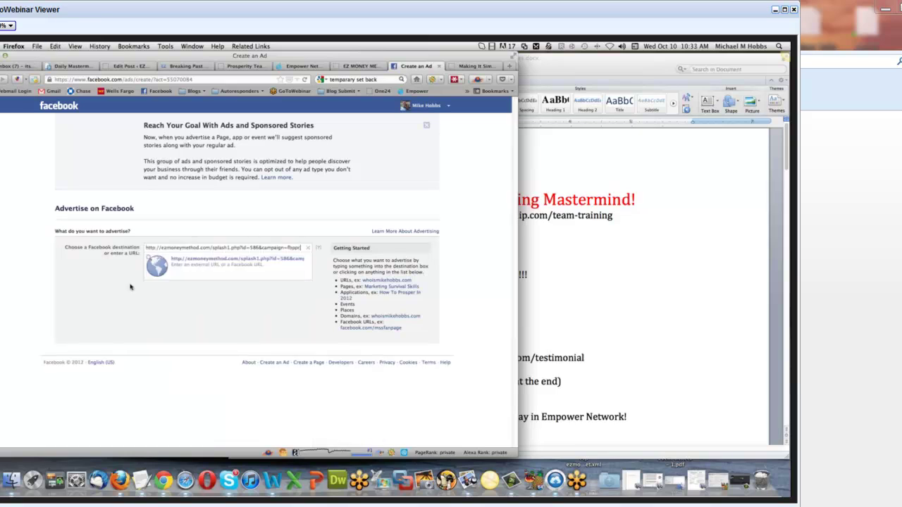
click(166, 258)
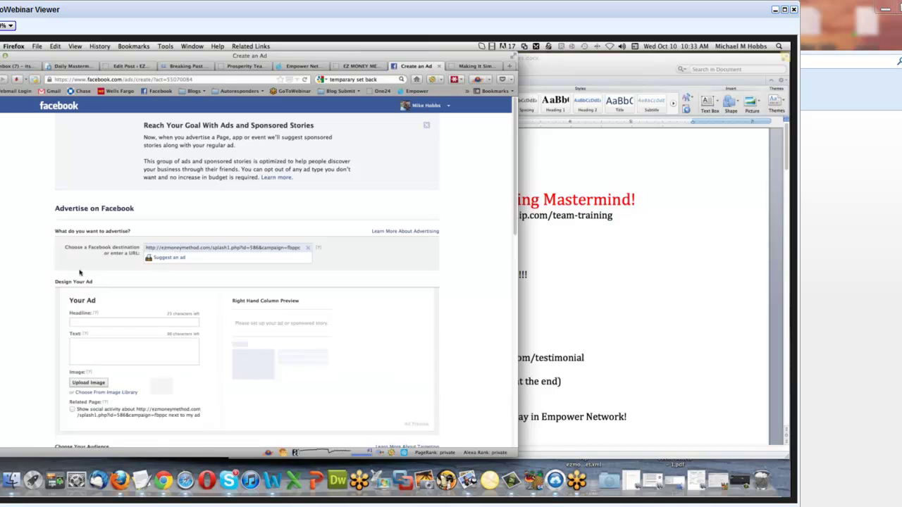
click(165, 260)
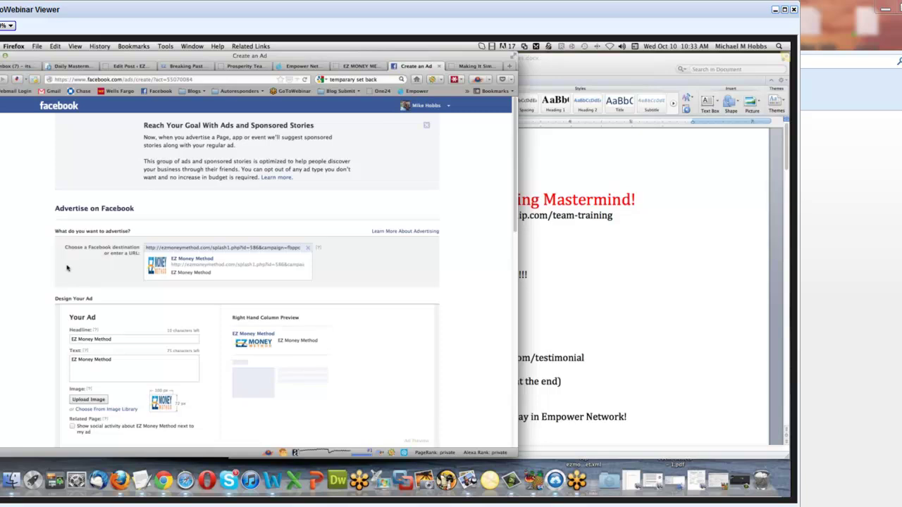
Review the suggested ad's headline and design, and bring up the Simple2Advertise page
scroll(67, 268, down, 1)
scroll(246, 320, down, 1)
drag(115, 314, 48, 312)
click(49, 312)
scroll(49, 312, down, 4)
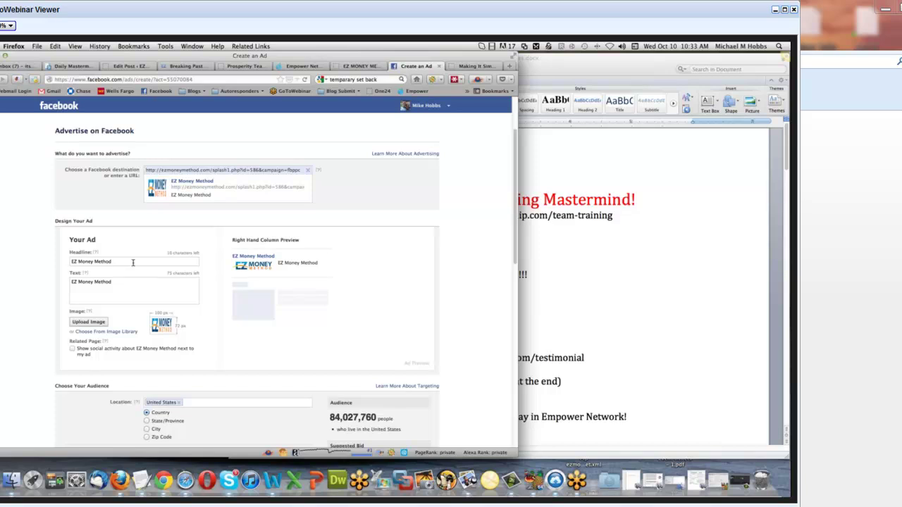
drag(130, 261, 45, 264)
click(469, 66)
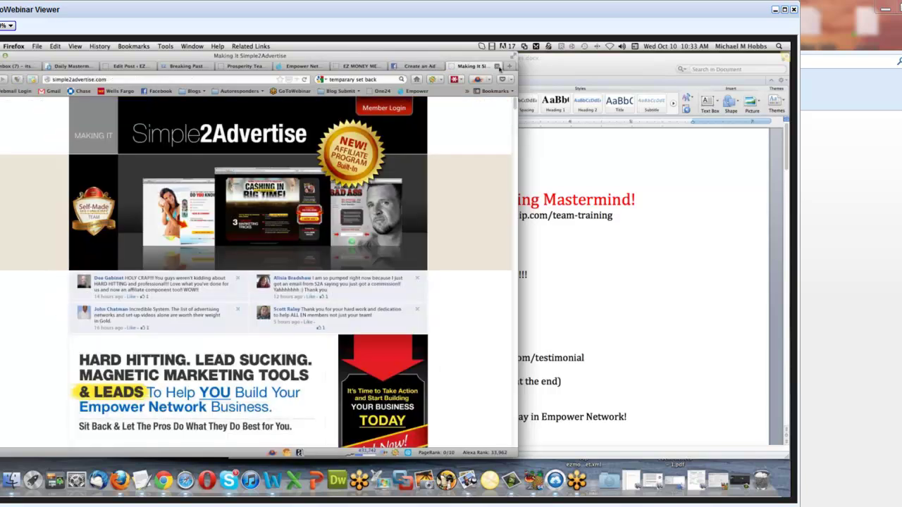
Close the Simple2Advertise page and open the copied fbppc campaign URL in a new browser tab
click(498, 66)
click(403, 67)
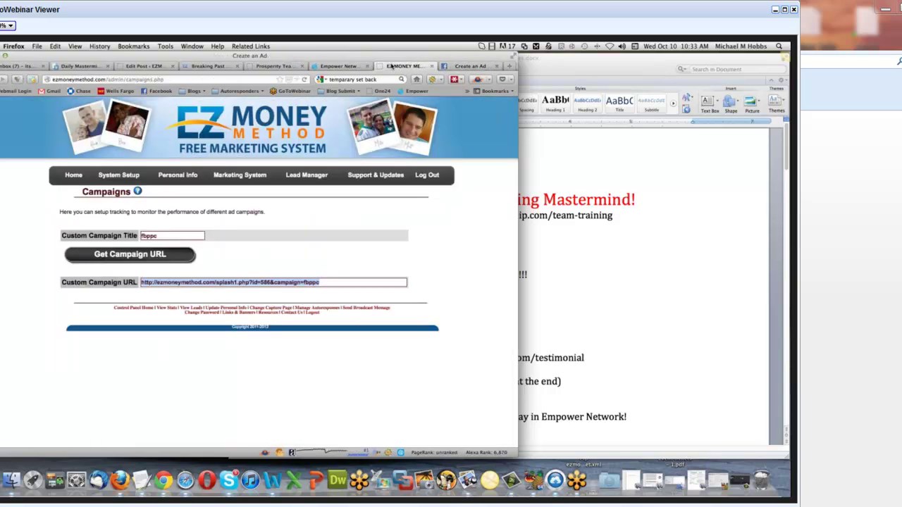
key(super+t)
key(super+v)
key(Return)
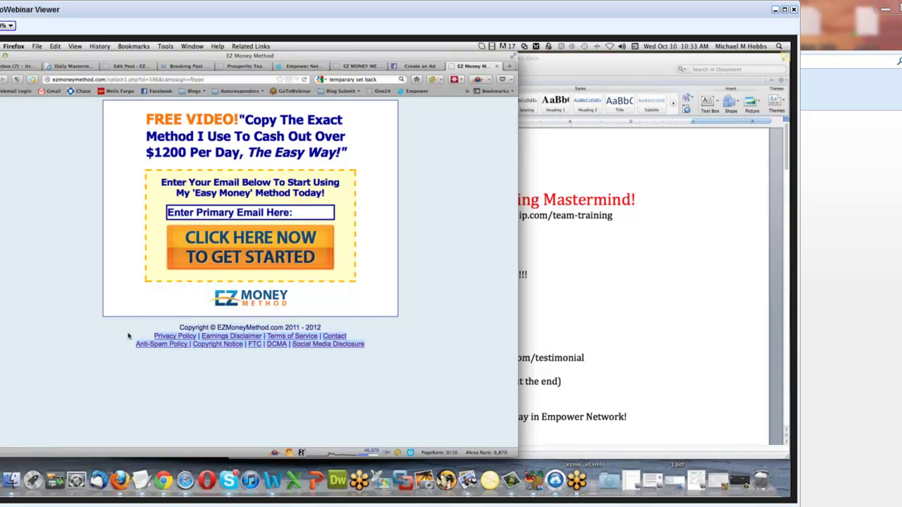
Examine the wording of the capture page, highlighting its headline and the quoted sentence after "FREE VIDEO!"
key(super+a)
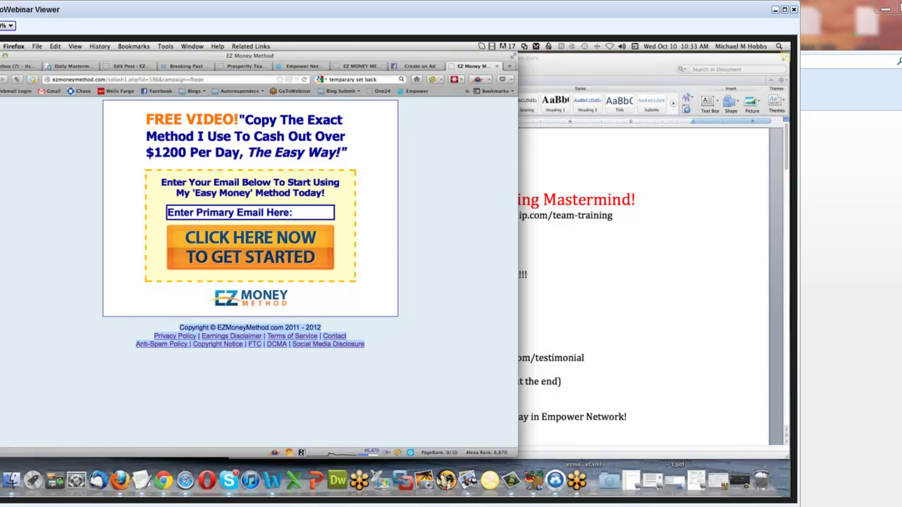
click(150, 119)
drag(150, 119, 329, 167)
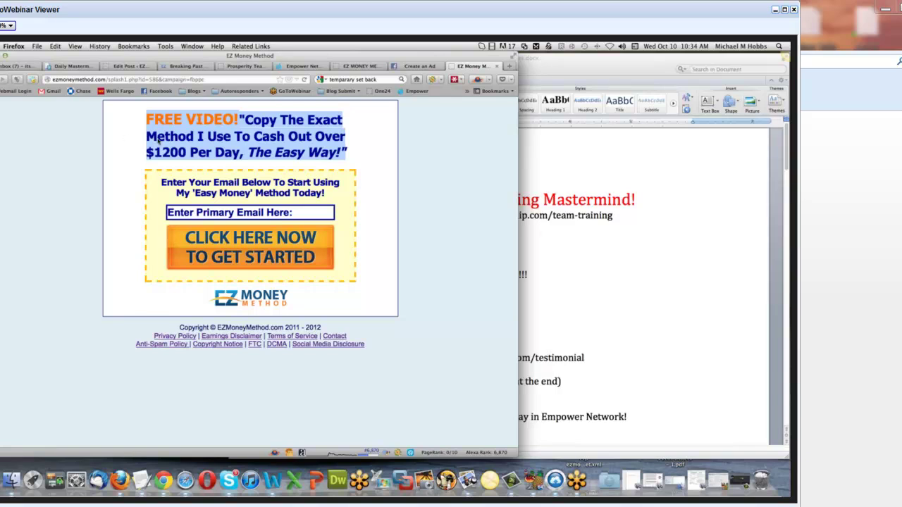
click(238, 144)
drag(239, 120, 346, 152)
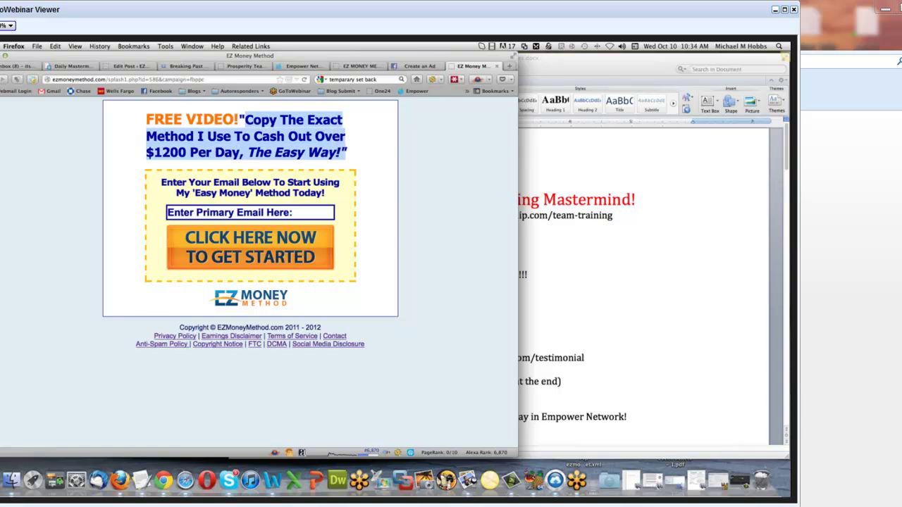
In the Facebook ad's text, add "& Paste" after "Copy" and an exclamation mark after "The Easy Way"
key(ctrl+shift+Tab)
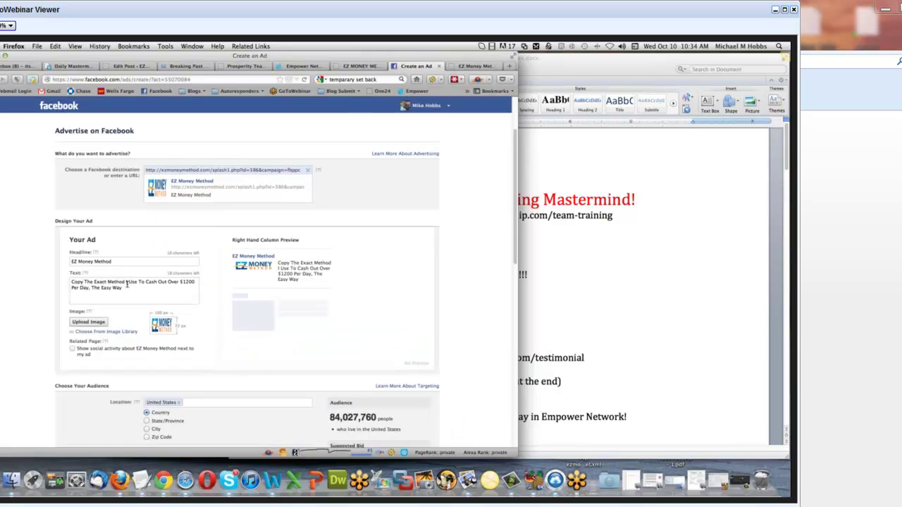
text(& Past)
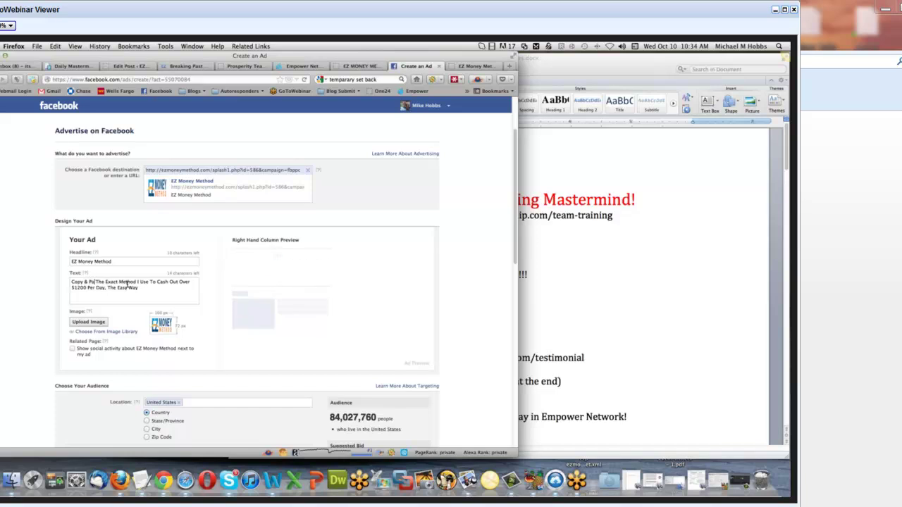
text(e)
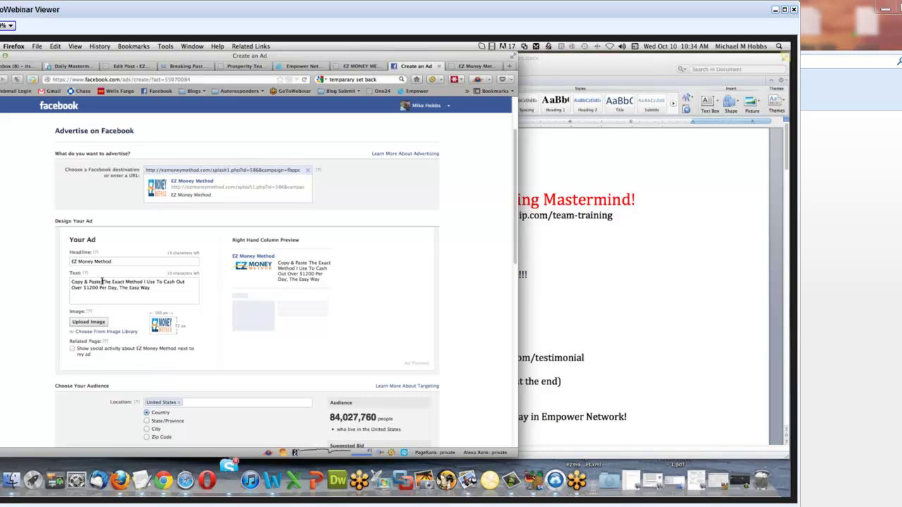
drag(103, 281, 126, 282)
click(127, 282)
click(154, 288)
text(!)
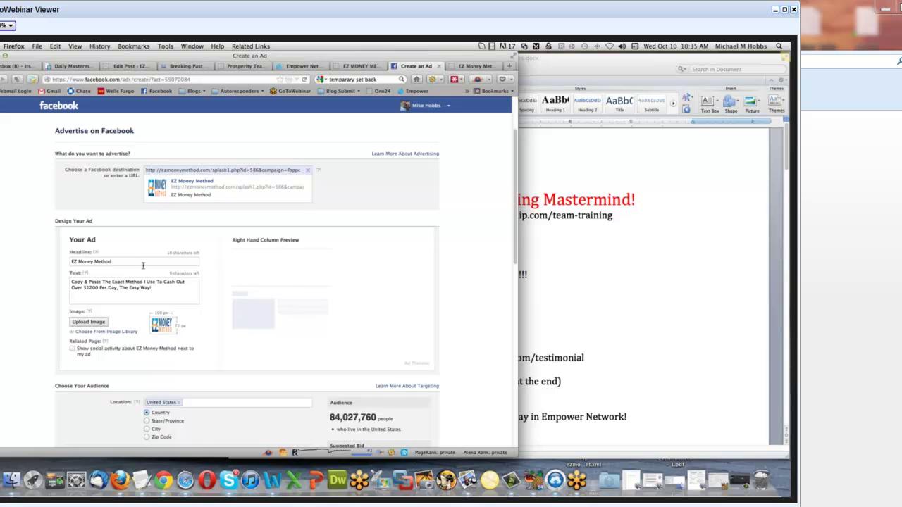
Replace the ad's headline with "FREE Video Reveals..."
drag(130, 263, 63, 263)
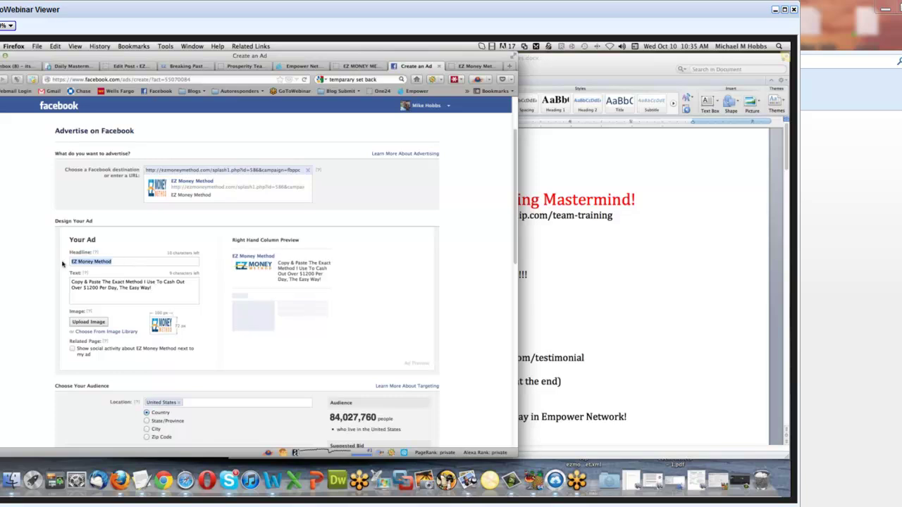
text(FREE Vid)
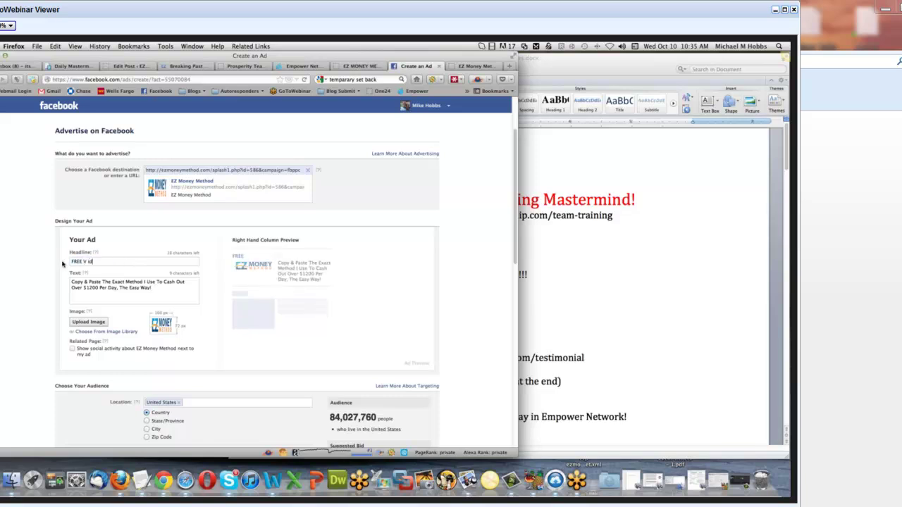
text(eo ()
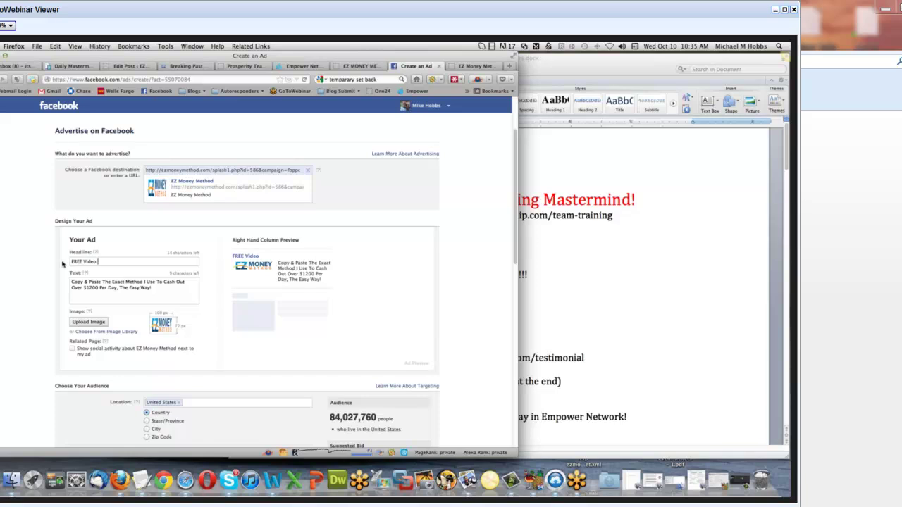
text(eveals...)
Insert "My" at the start of the ad text and "Strategy" after "Copy & Paste"
click(72, 282)
text(My)
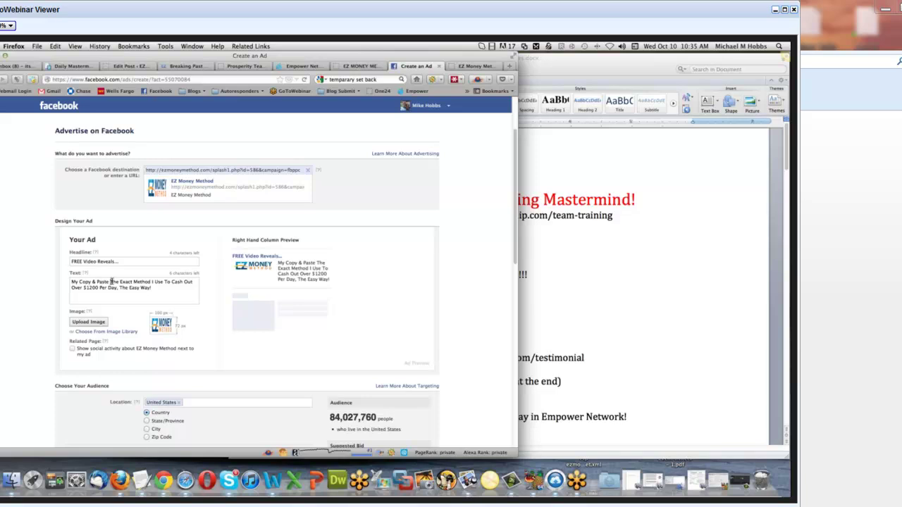
click(111, 281)
text(Strategy)
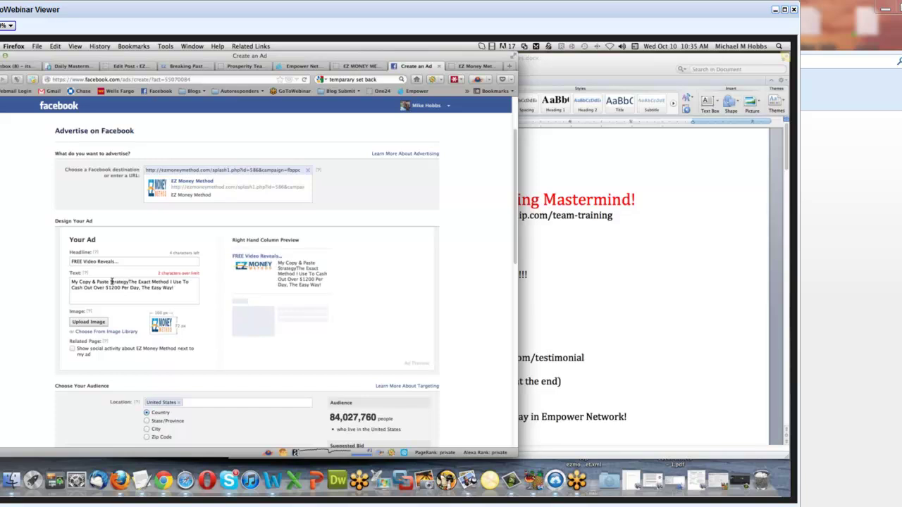
Delete the words "The Exact Method" from the ad text so that "Strategy" leads into "I Use To Cash Out"
key(Delete)
key(Delete)
key(Delete)
key(Delete)
key(Delete)
key(Delete)
key(Delete)
key(Delete)
key(Delete)
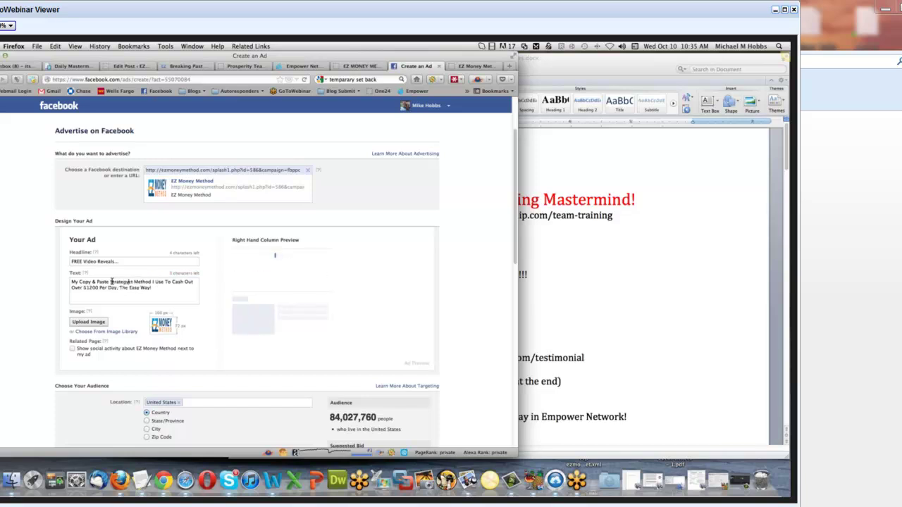
key(Delete)
key(Delete)
key(Delete)
key(Delete)
key(Delete)
key(Delete)
key(Delete)
key(Delete)
key(Delete)
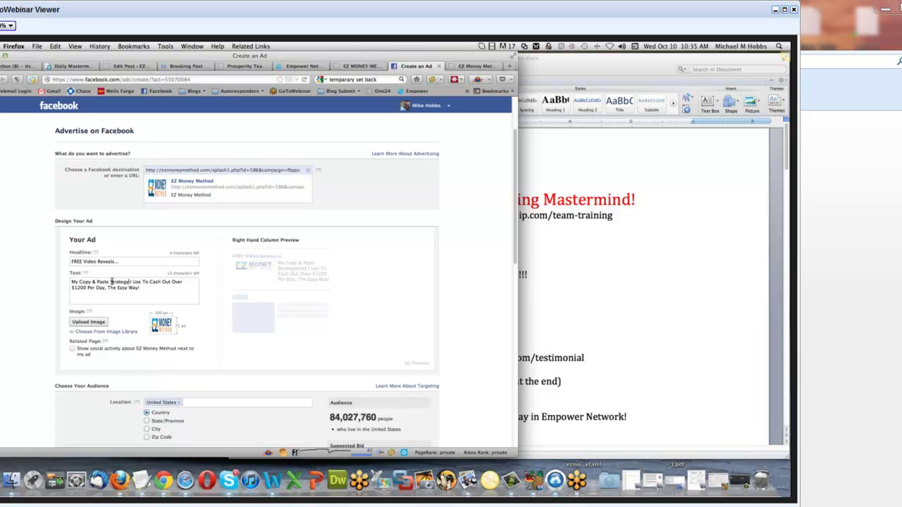
key(Delete)
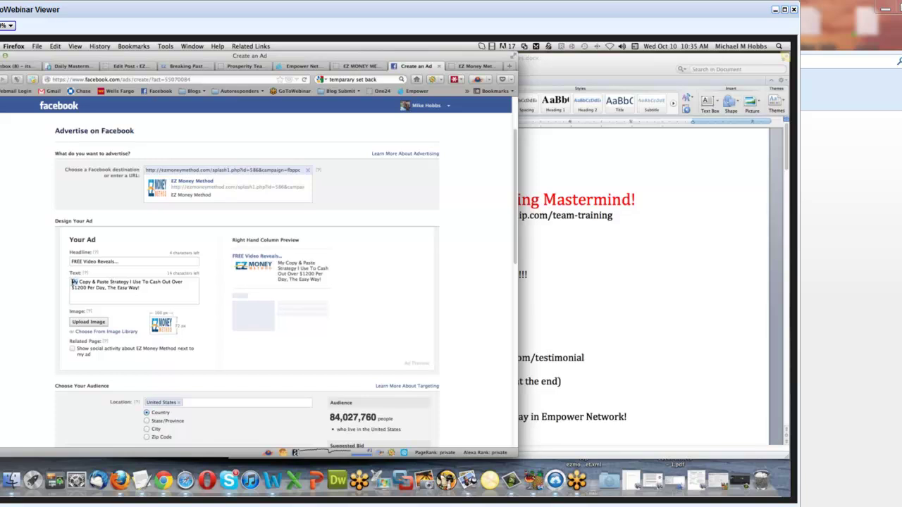
Replace the ad text's opening word "My" with "The" and review the full text
double_click(72, 281)
text(The)
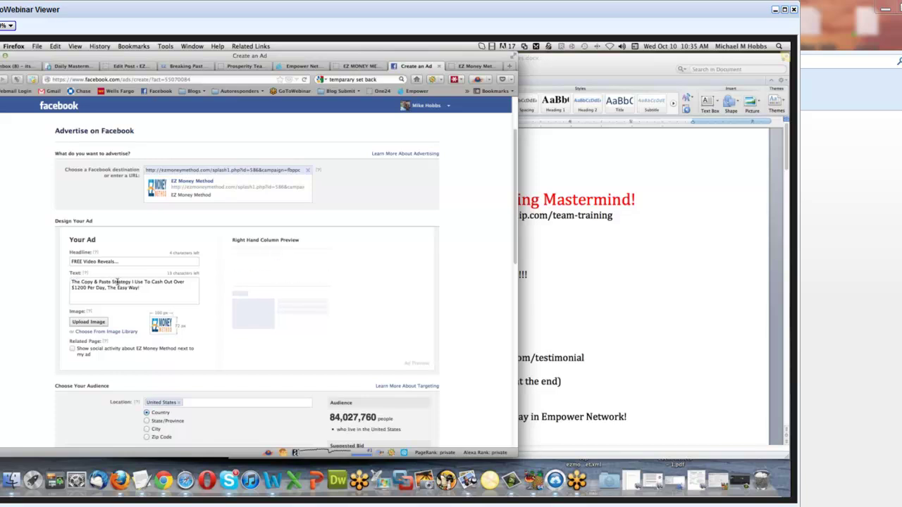
drag(140, 287, 70, 282)
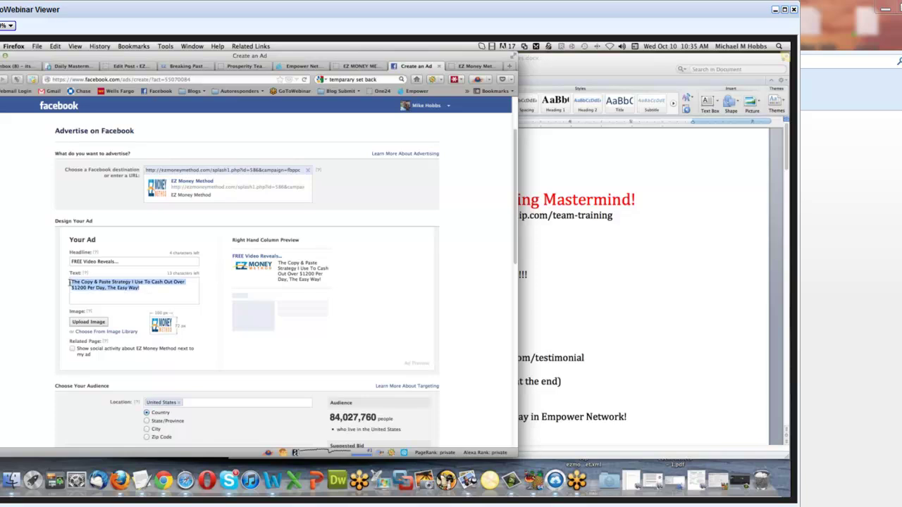
click(156, 285)
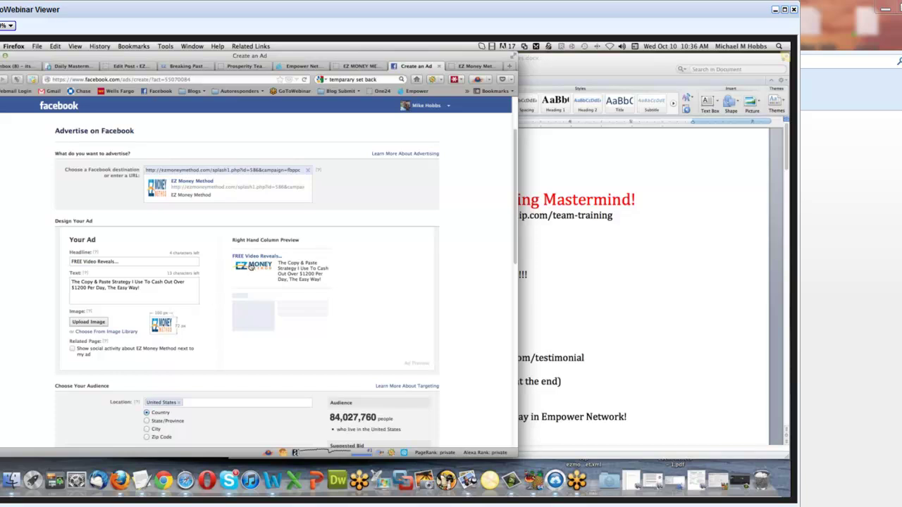
Save the EZ Money Method logo as solo-footer.png in the Marketing Pictures folder and open it in Preview
right_click(171, 328)
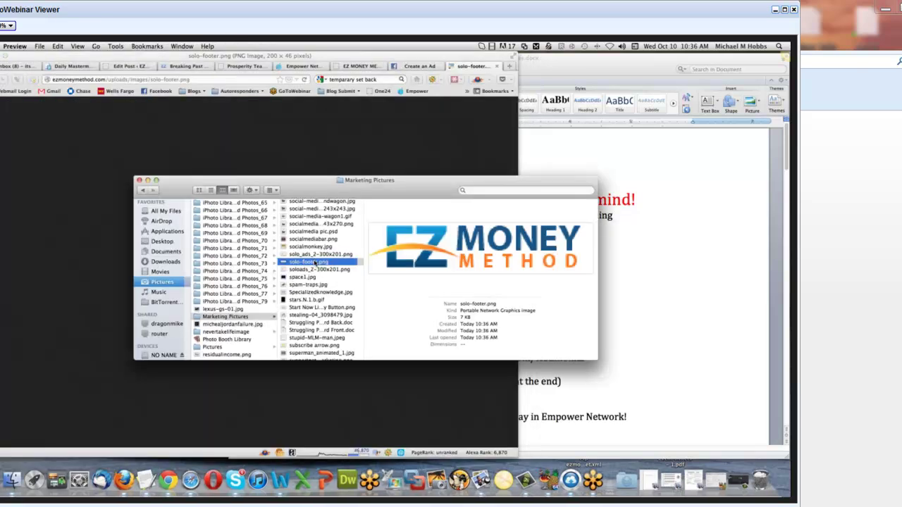
double_click(315, 262)
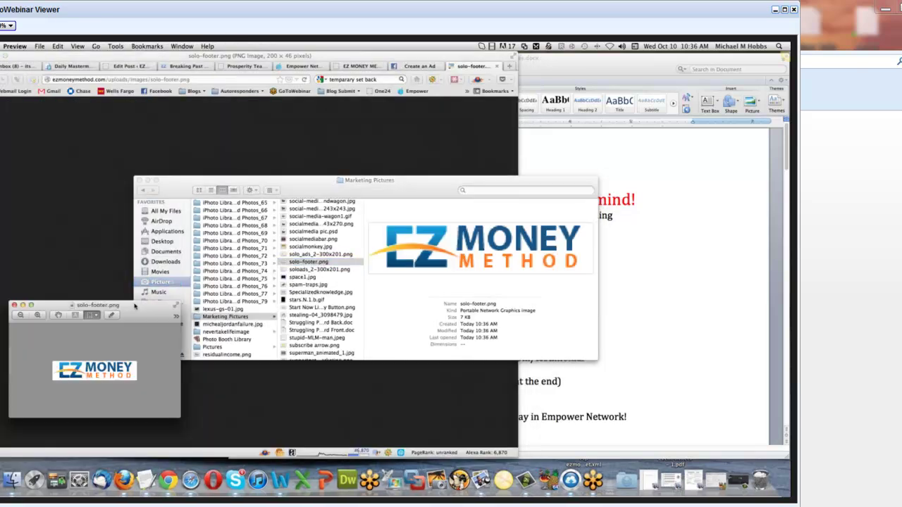
drag(135, 305, 241, 136)
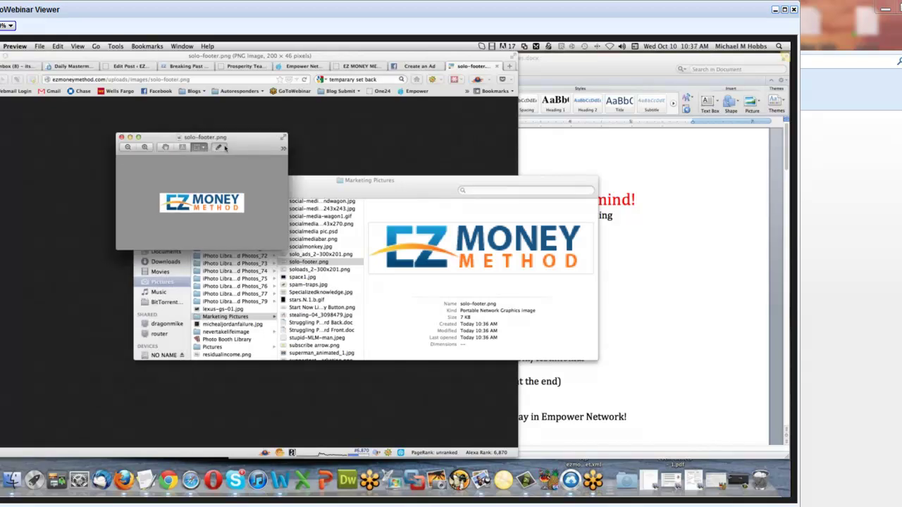
Show the annotation tools for the logo image and choose red as the annotation colour
click(219, 147)
click(168, 162)
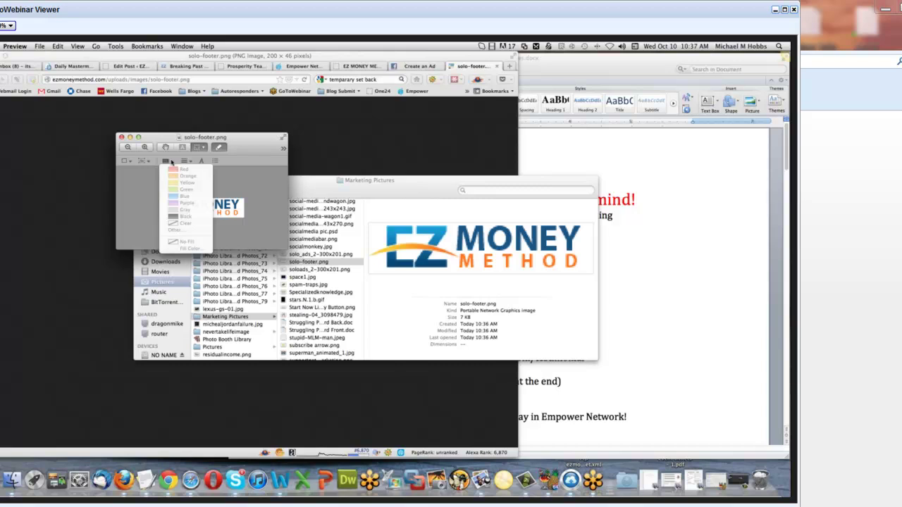
click(171, 162)
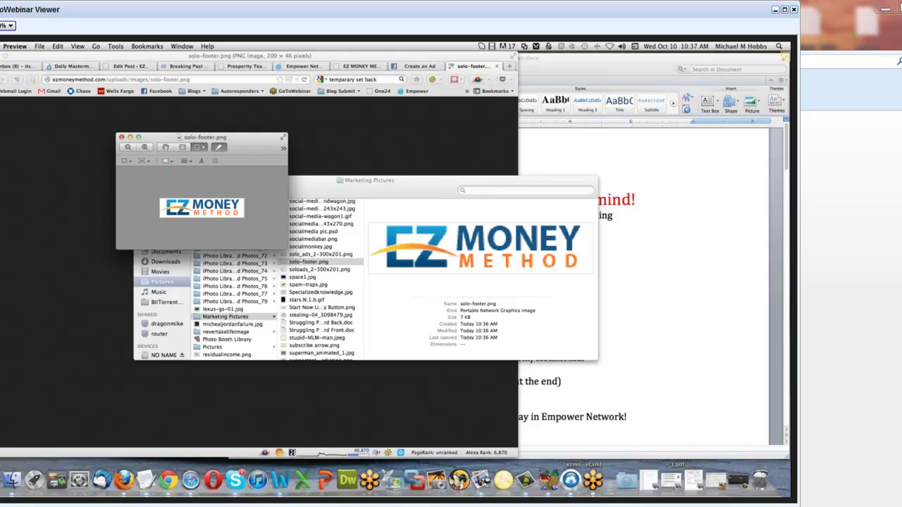
click(168, 163)
click(169, 167)
Try to frame the whole logo with a red border
drag(155, 195, 248, 224)
drag(159, 199, 245, 220)
click(171, 162)
click(157, 188)
drag(157, 189, 249, 224)
click(129, 147)
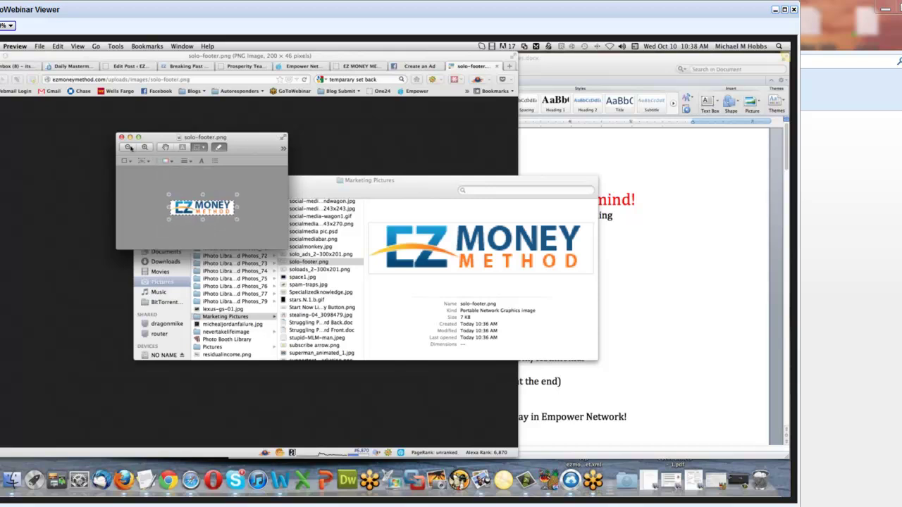
Draw a red rectangle around the edge of the EZ Money Method logo
click(145, 147)
click(125, 161)
drag(139, 194, 261, 223)
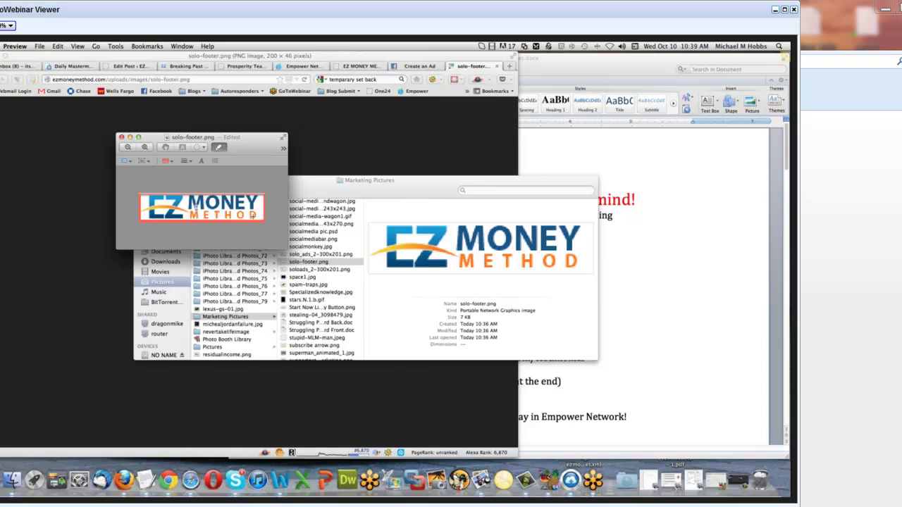
Adjust the red rectangle until it frames the full logo, and close the image
drag(196, 209, 211, 196)
drag(139, 210, 157, 210)
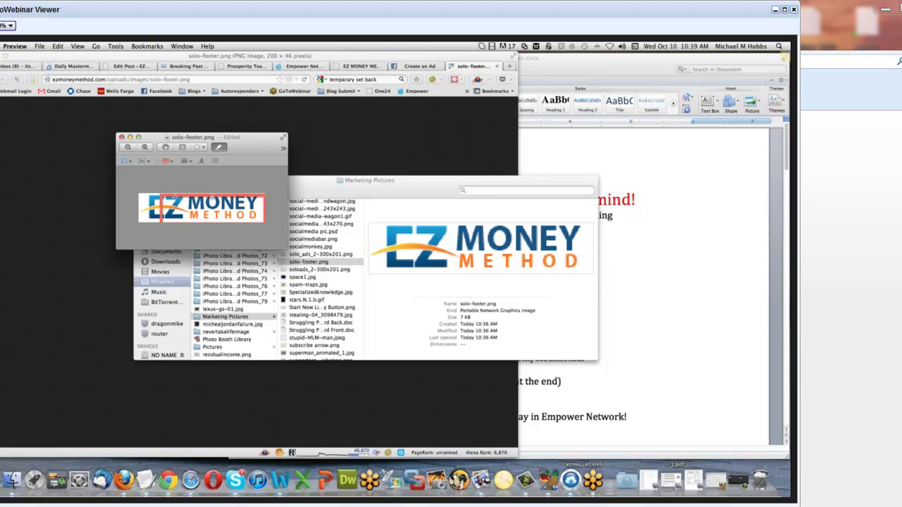
mouse_move(160, 195)
mouse_down()
mouse_move(164, 201)
mouse_move(145, 196)
mouse_up()
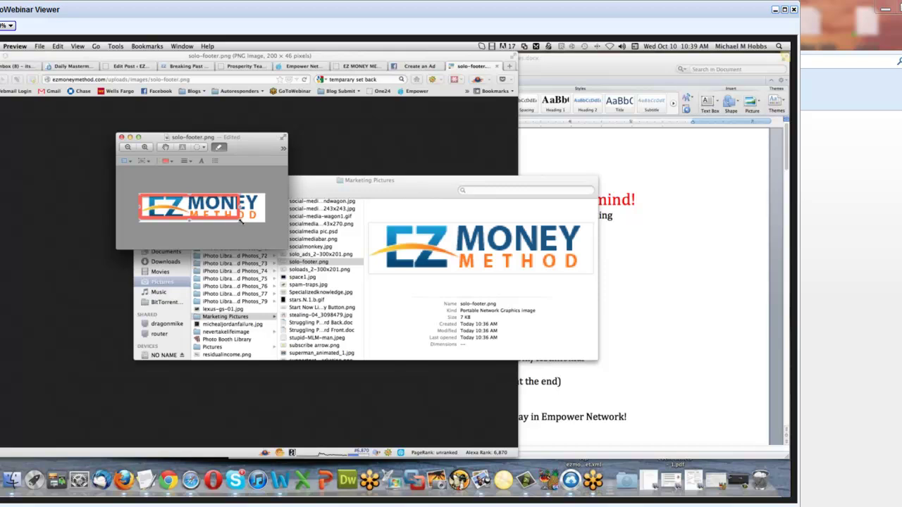
drag(241, 220, 265, 223)
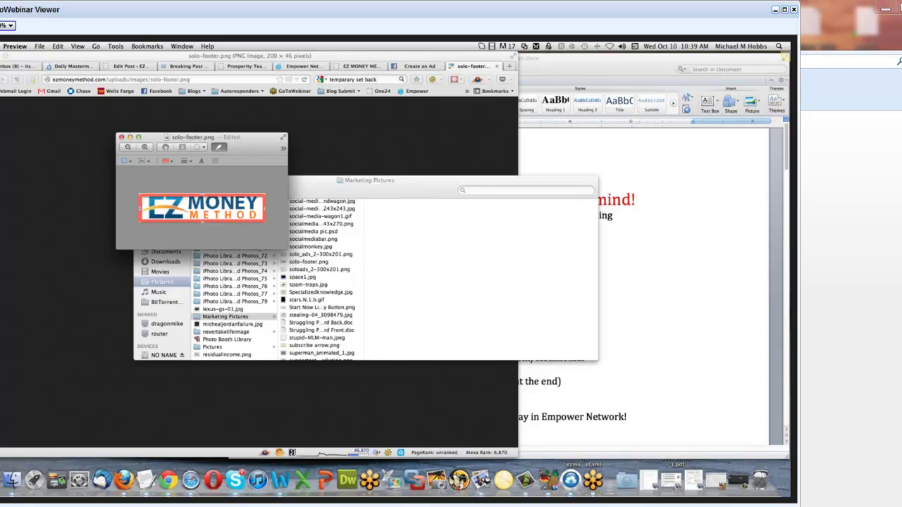
click(121, 138)
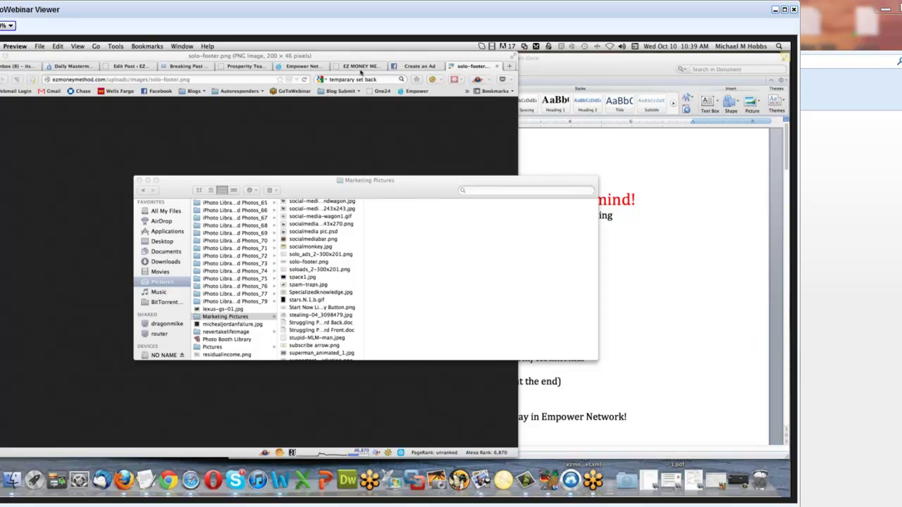
Return to the Facebook ad creation page and bring the ad design and audience sections into view
click(360, 67)
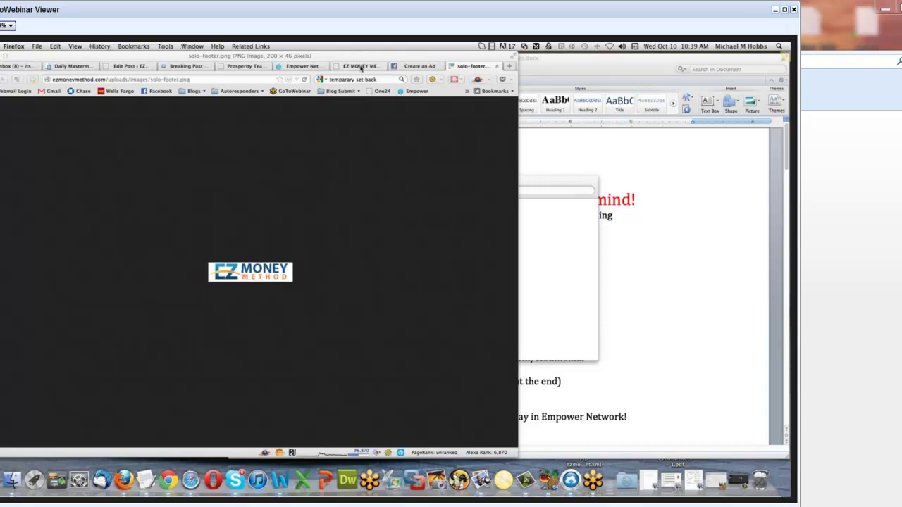
click(361, 67)
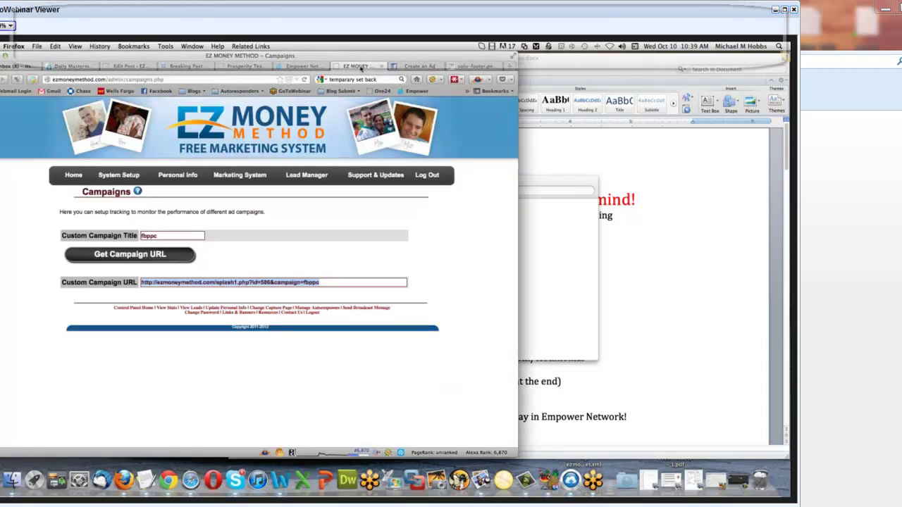
click(419, 66)
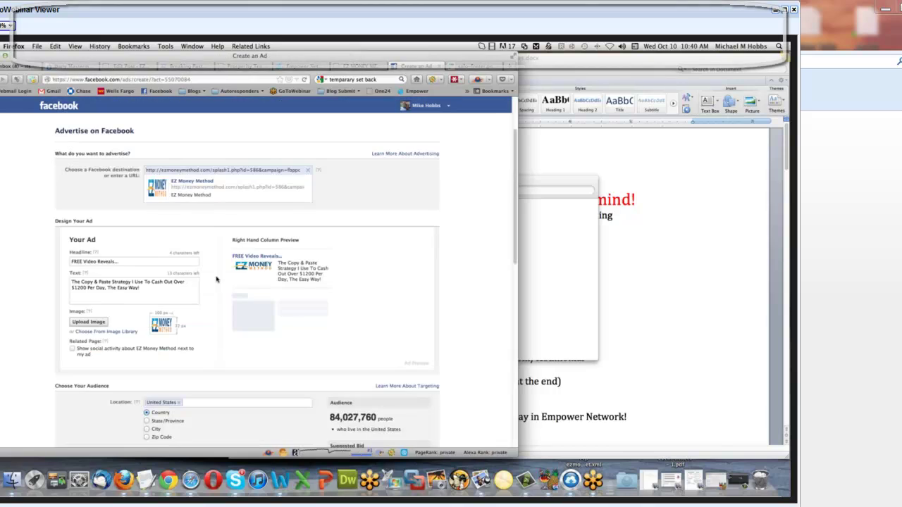
scroll(217, 280, down, 1)
scroll(217, 280, down, 1)
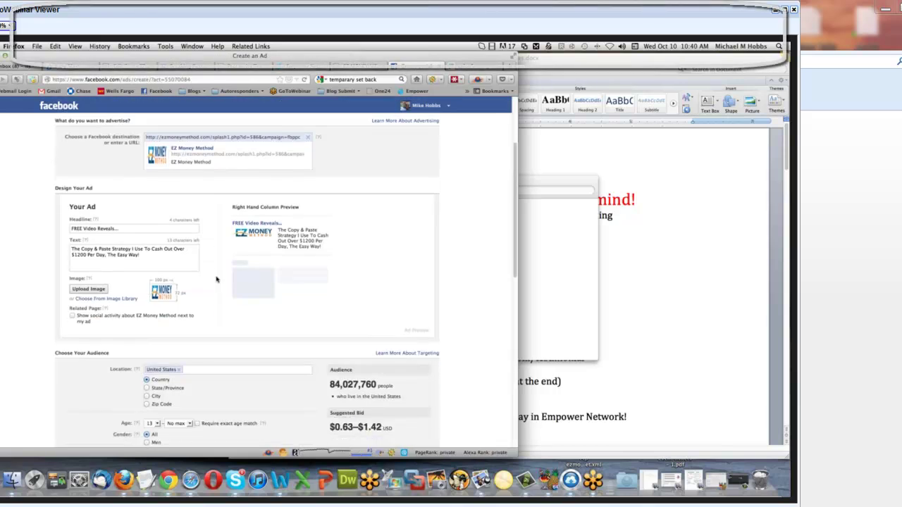
Set the minimum age of the ad's audience to 18
scroll(41, 275, down, 2)
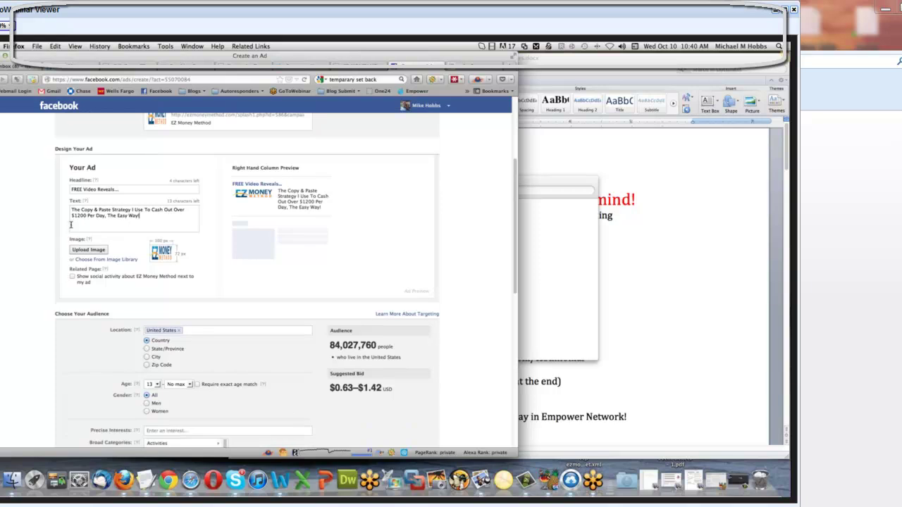
scroll(72, 225, down, 1)
scroll(185, 280, down, 5)
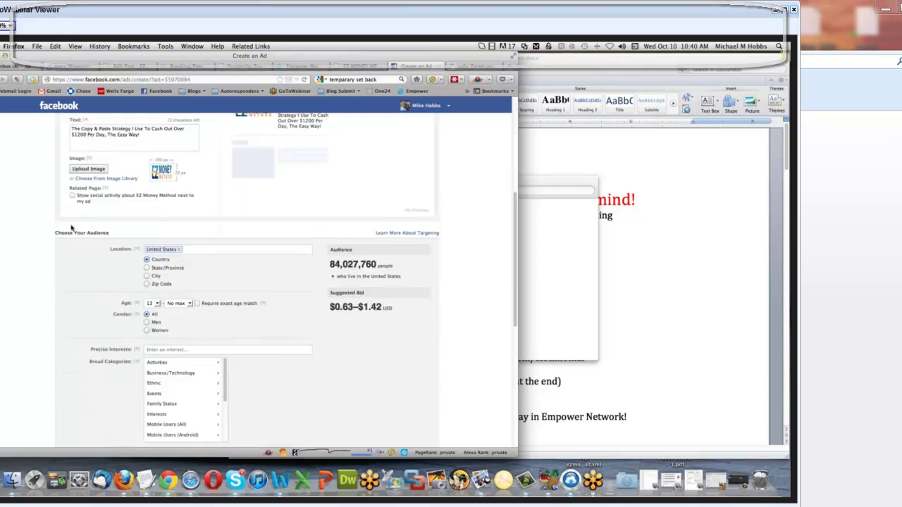
scroll(183, 280, down, 2)
click(152, 252)
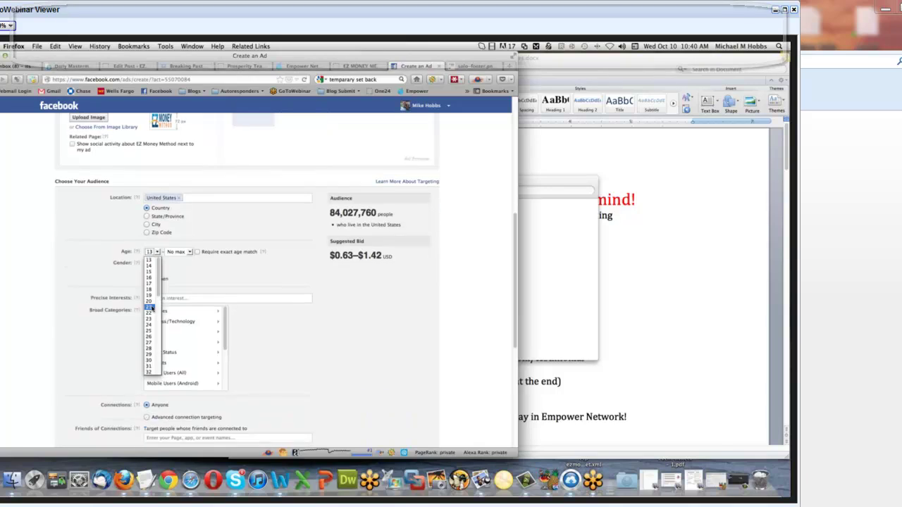
click(150, 304)
click(152, 251)
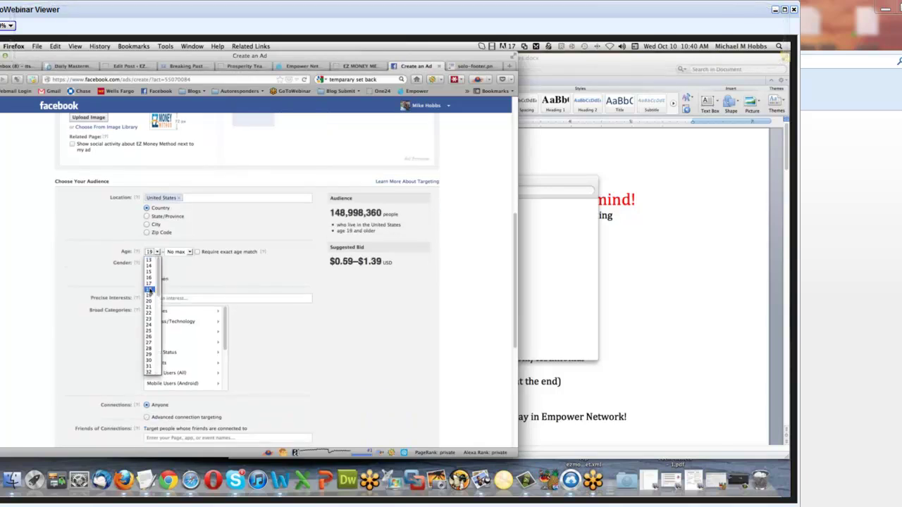
click(150, 296)
Cap the audience's age range at a maximum of 30
click(187, 252)
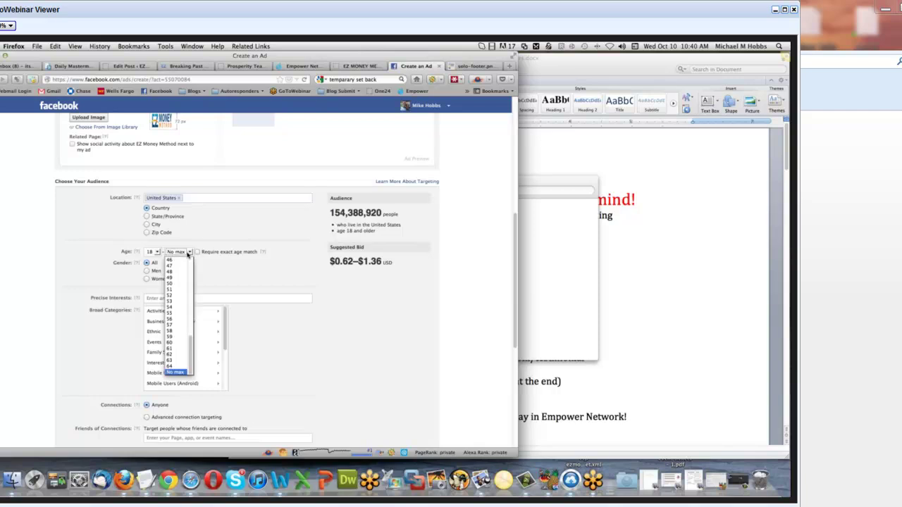
scroll(179, 281, up, 2)
scroll(179, 281, up, 6)
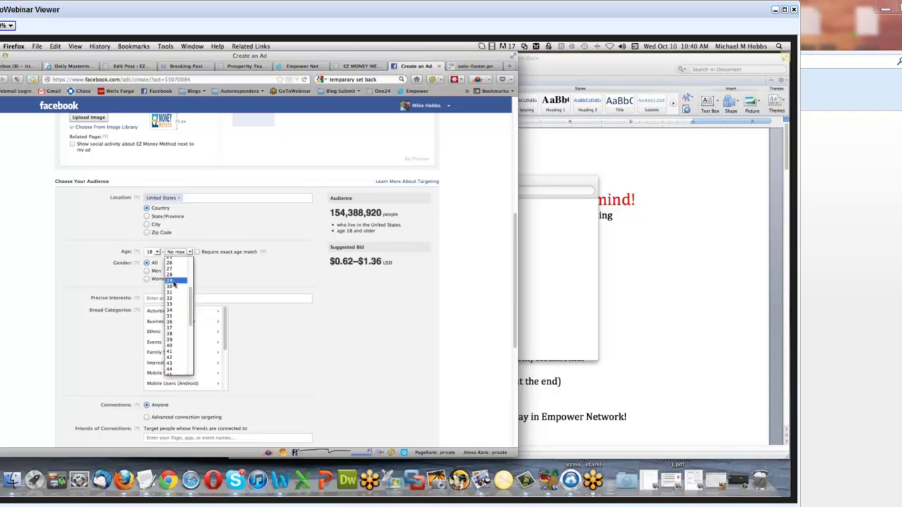
click(173, 287)
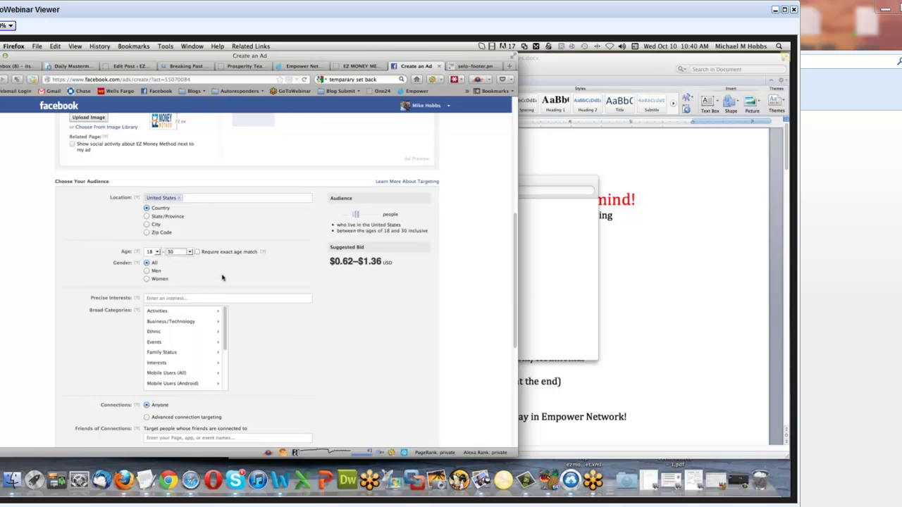
Raise the audience's maximum age to 50
click(174, 251)
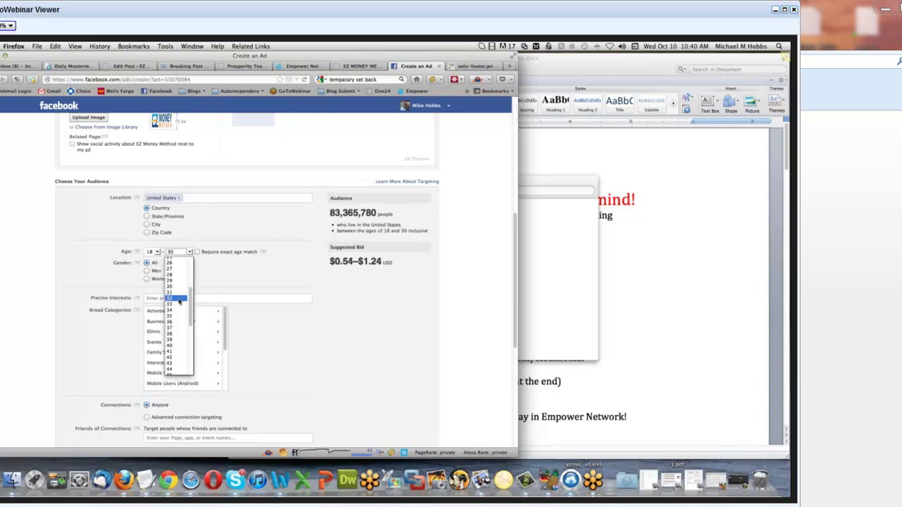
scroll(176, 358, down, 3)
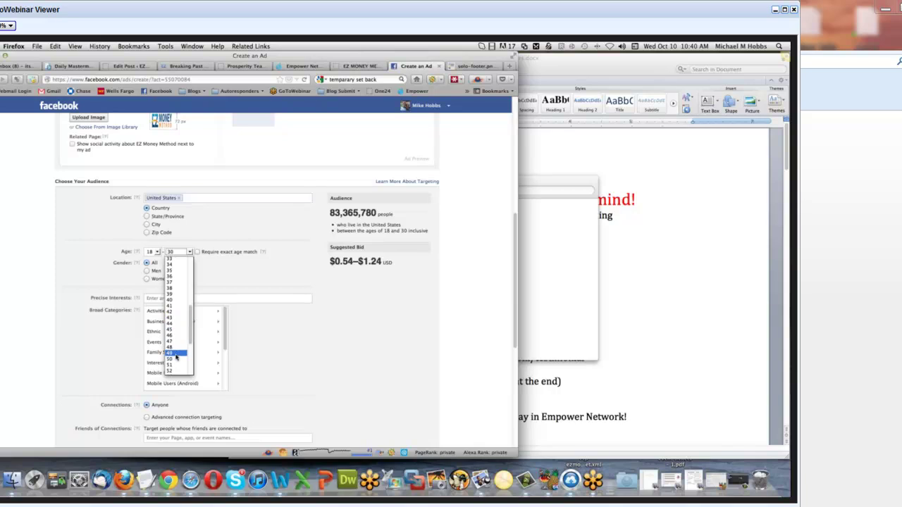
click(176, 358)
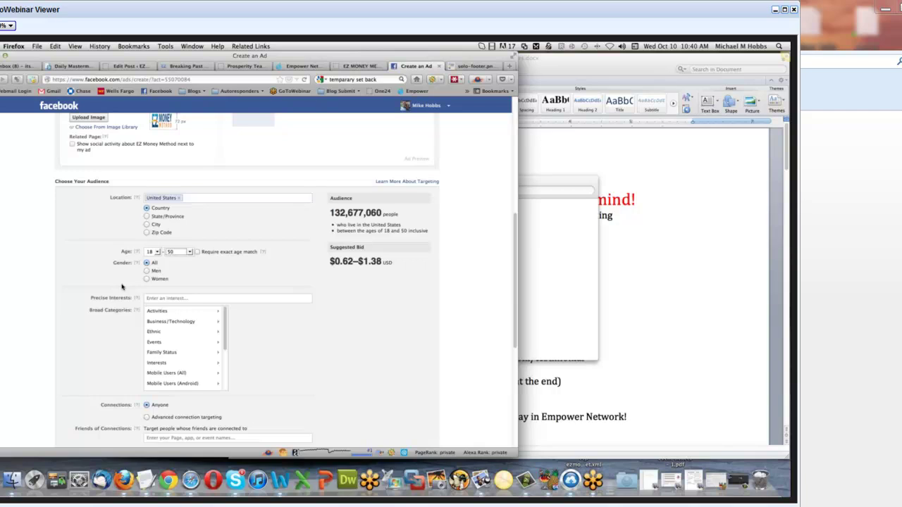
Change the audience's maximum age to 30
scroll(122, 287, down, 1)
scroll(122, 287, down, 1)
scroll(226, 322, down, 3)
drag(226, 321, 226, 276)
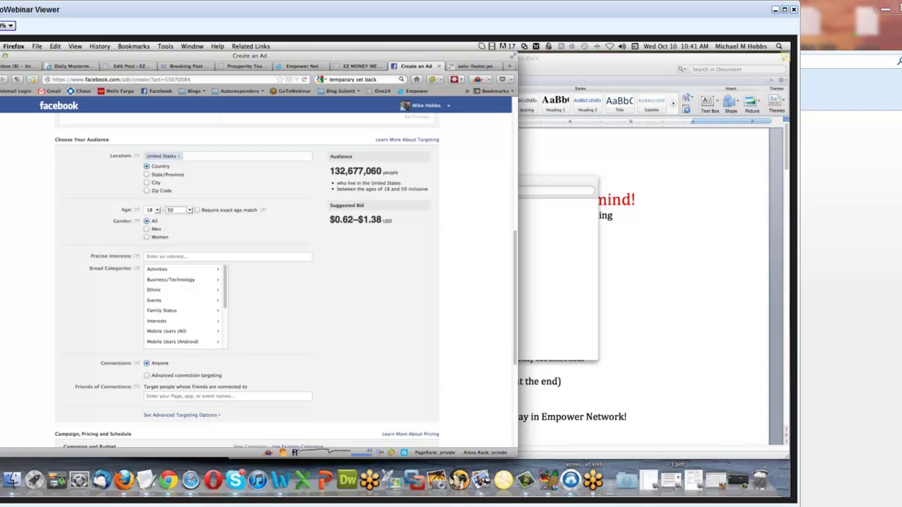
click(187, 212)
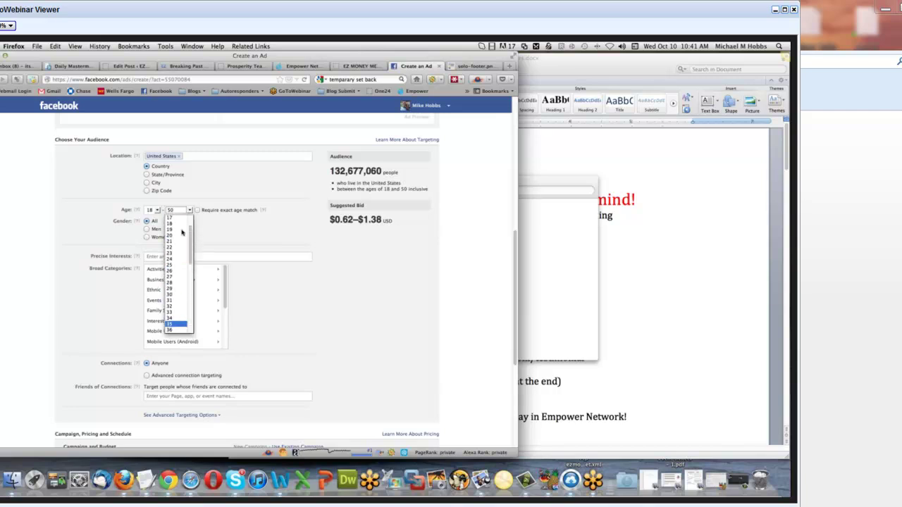
click(176, 295)
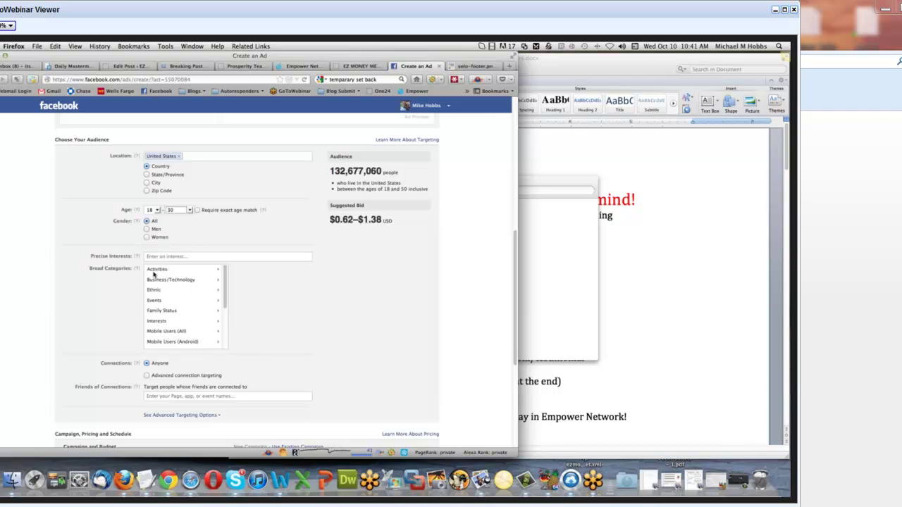
Activate the Precise Interests field and review the targeting, campaign and ad preview sections
scroll(126, 262, down, 2)
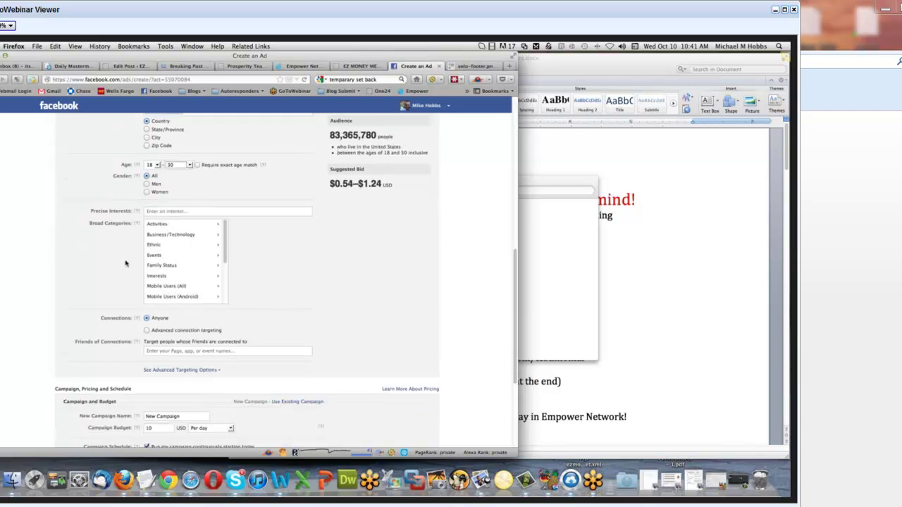
scroll(137, 226, down, 2)
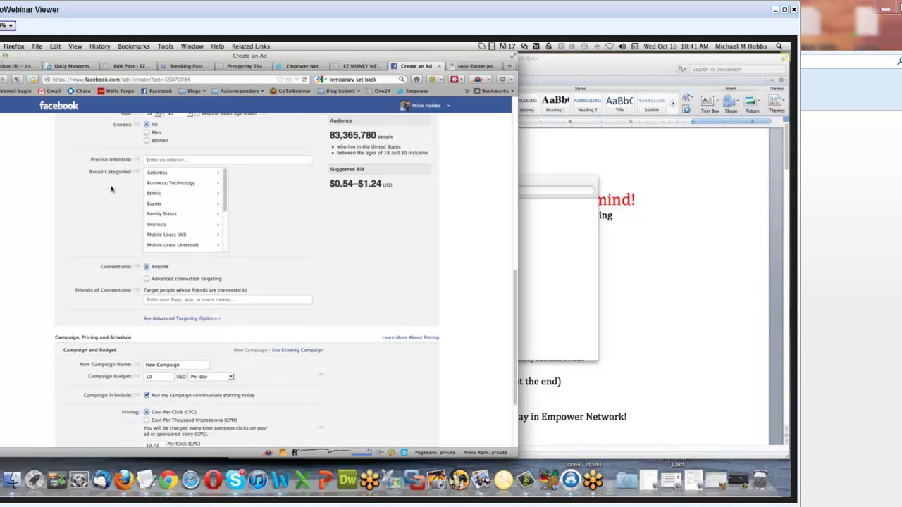
scroll(130, 260, down, 1)
scroll(129, 260, up, 2)
click(166, 187)
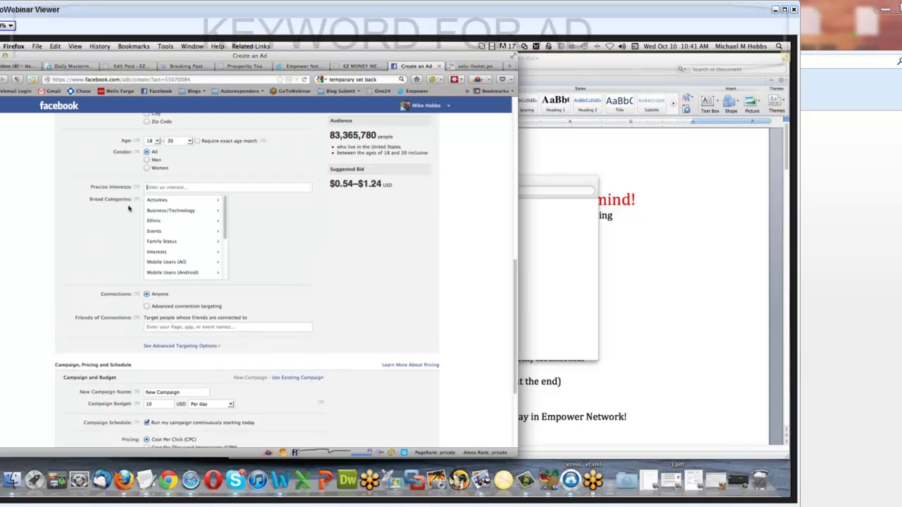
scroll(128, 224, up, 1)
scroll(127, 225, up, 3)
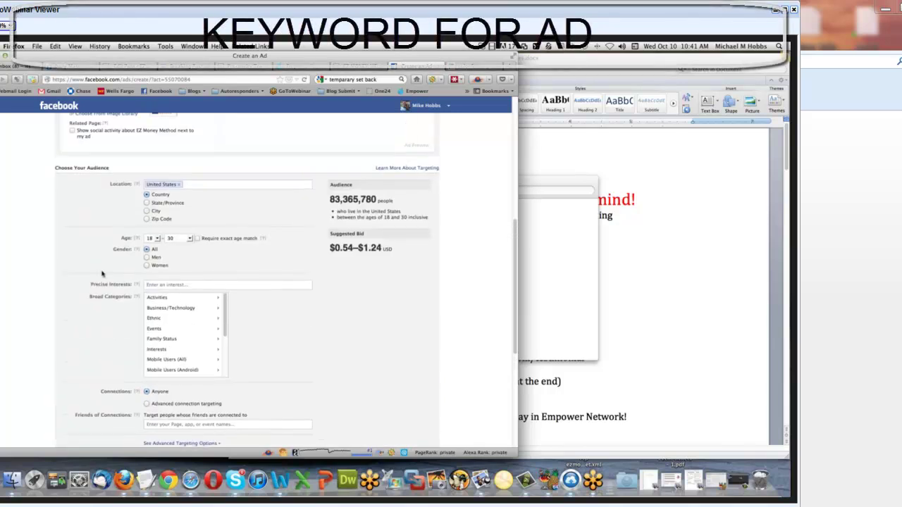
scroll(84, 263, up, 1)
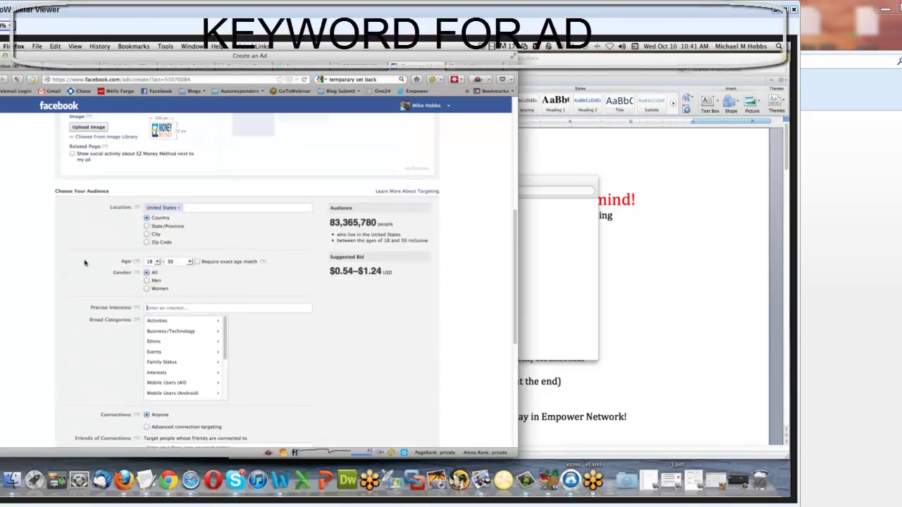
scroll(85, 263, up, 4)
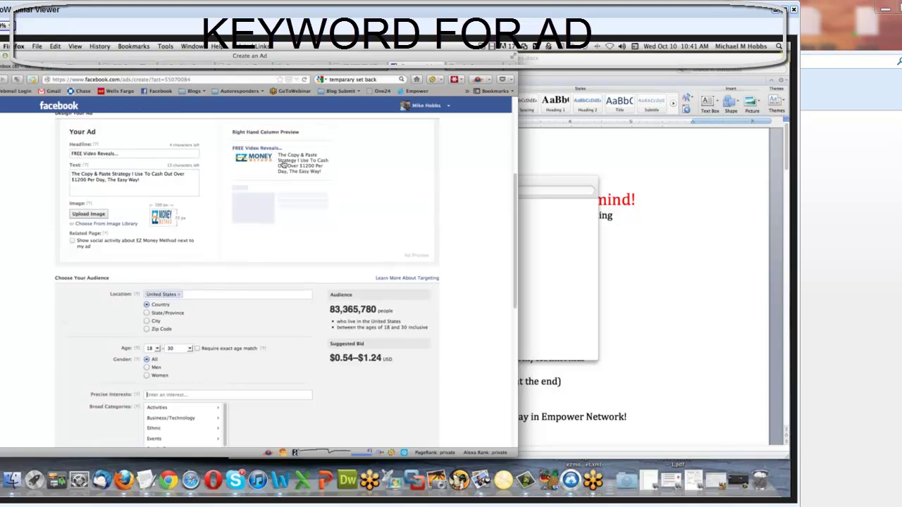
Add #Make Money Fast and Make Money Online to the audience's precise interests
scroll(113, 350, down, 2)
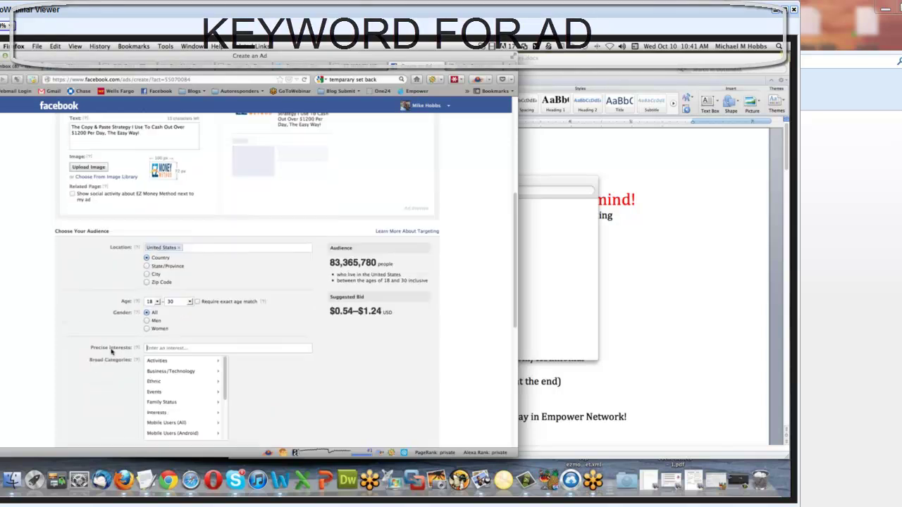
scroll(113, 350, down, 2)
text(ma)
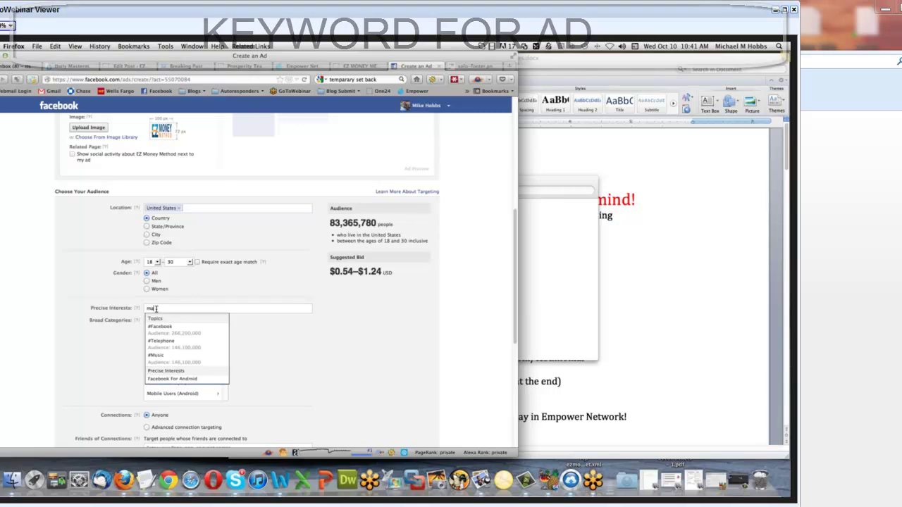
text(ke mo)
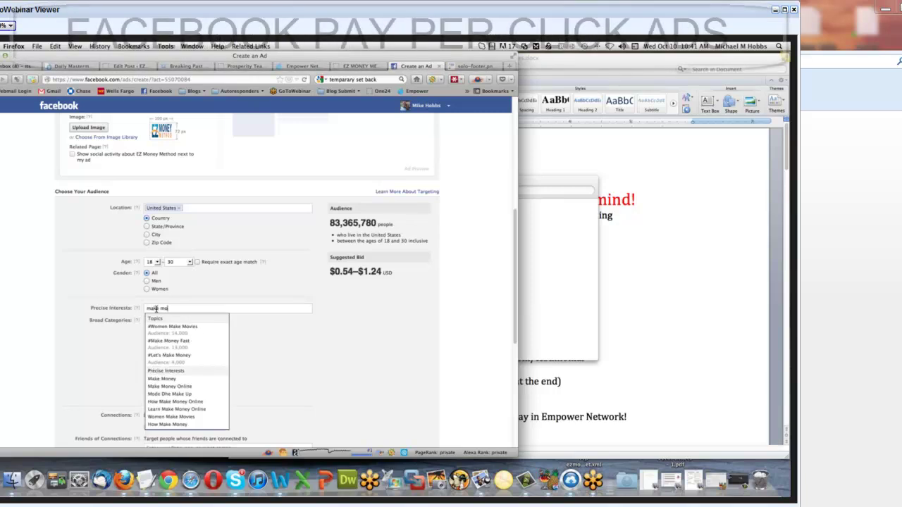
click(164, 343)
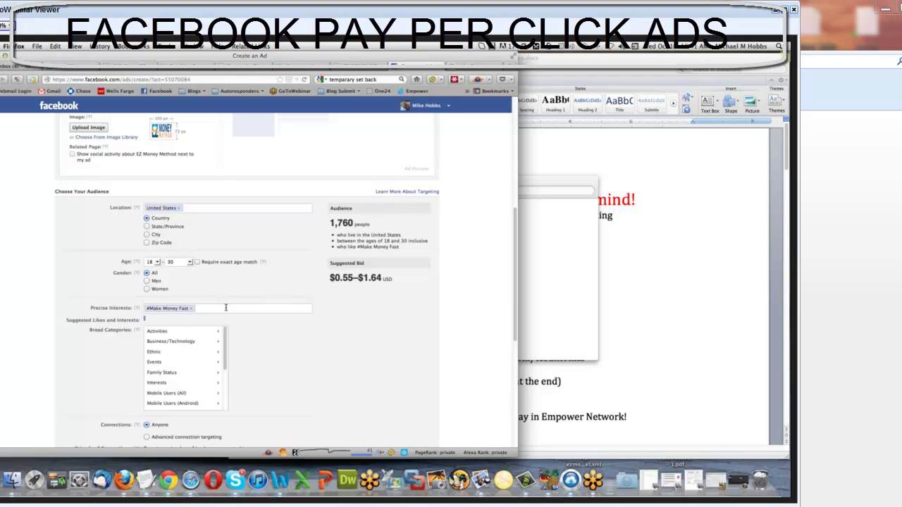
text(make money)
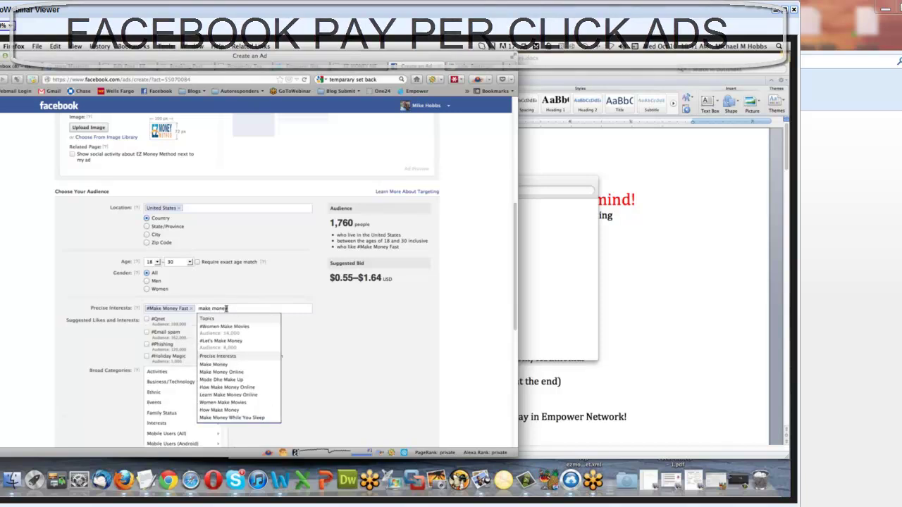
click(230, 365)
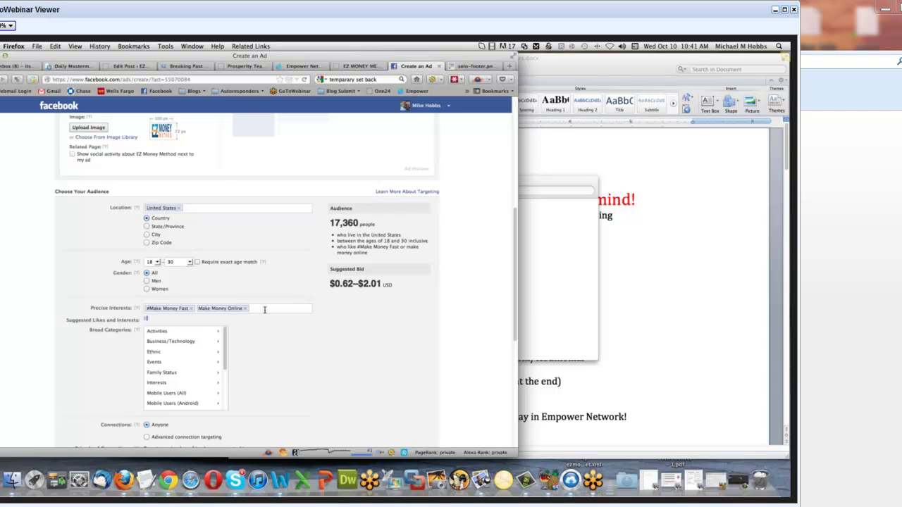
Add Make Money While You Sleep and How Make Money Online to the audience's precise interests
text(ma)
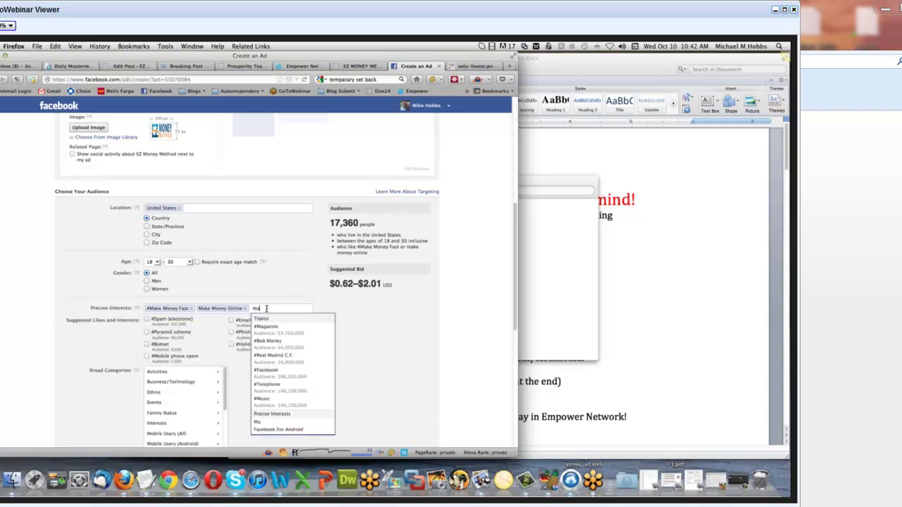
text(ke money)
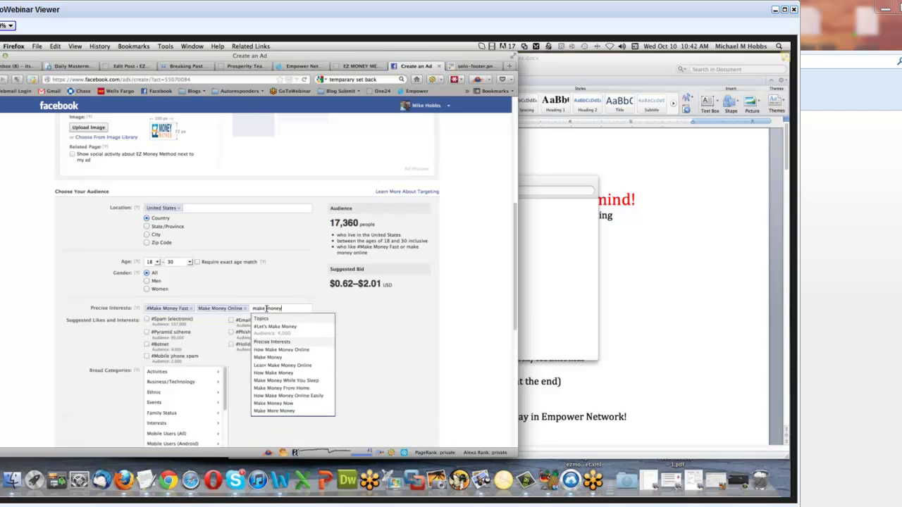
click(285, 381)
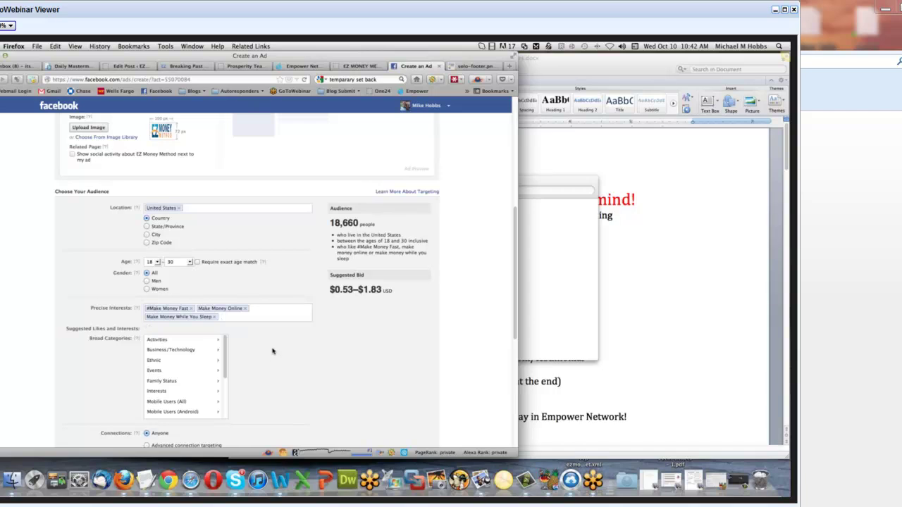
text(make money)
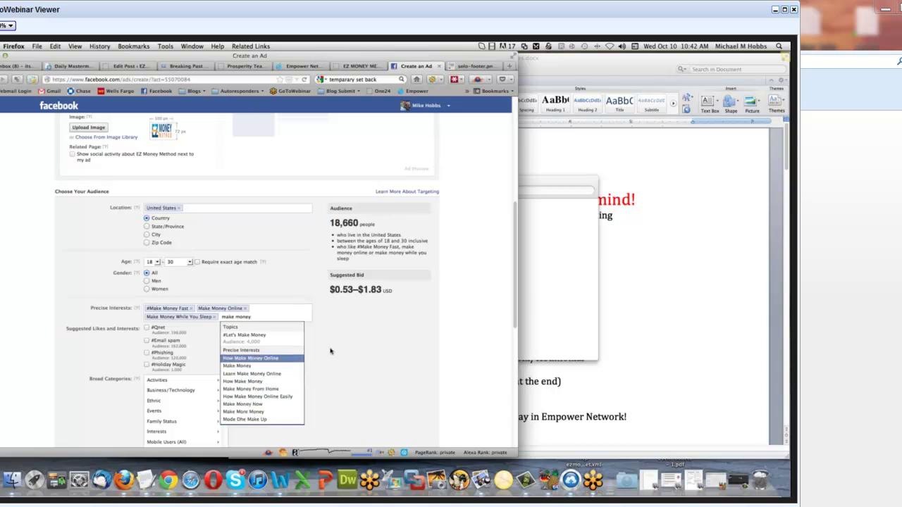
click(266, 359)
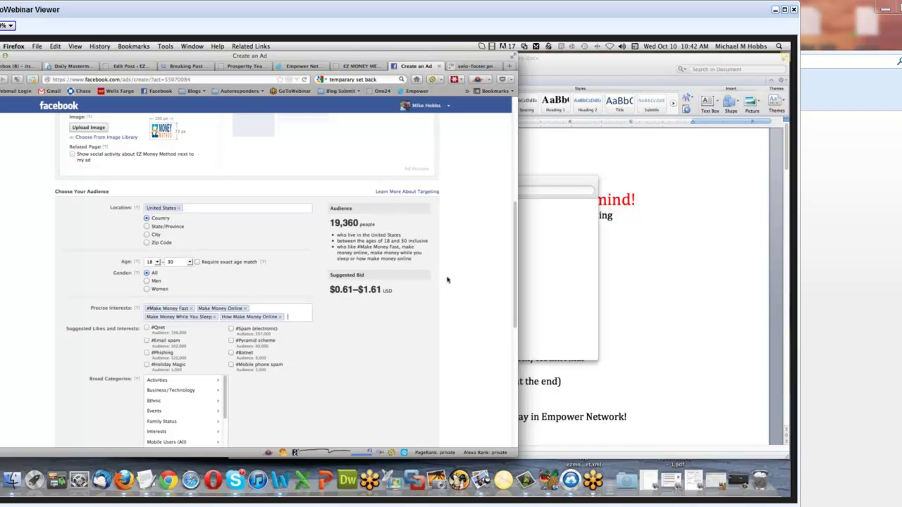
Highlight the suggested bid range, and remove #Make Money Fast and Make Money Online from the precise interests
drag(385, 290, 332, 290)
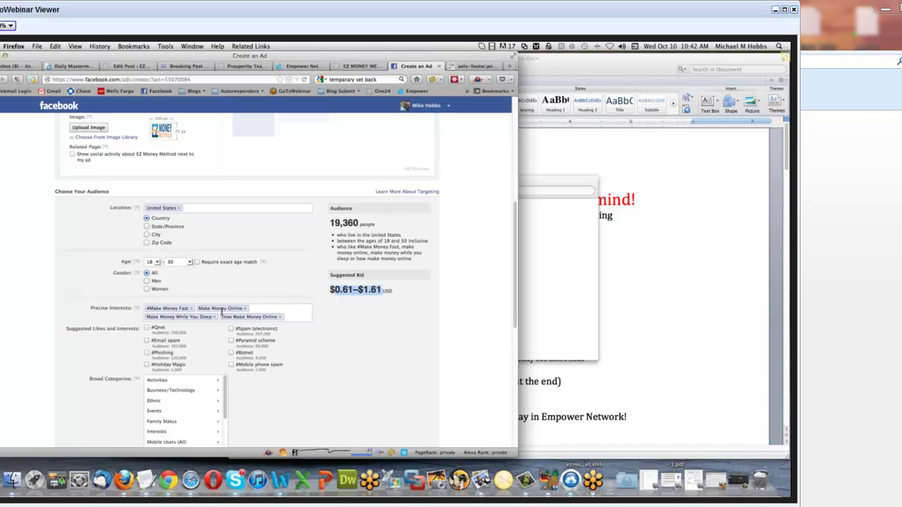
click(332, 224)
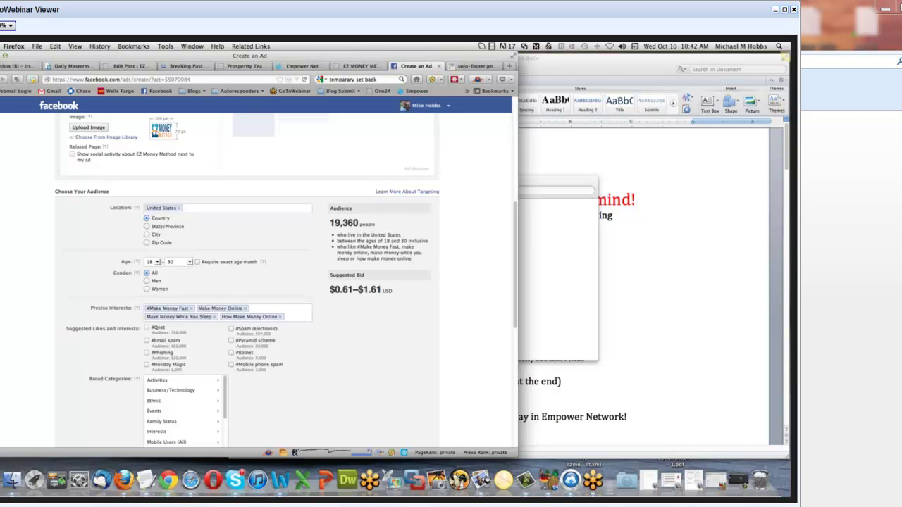
click(190, 308)
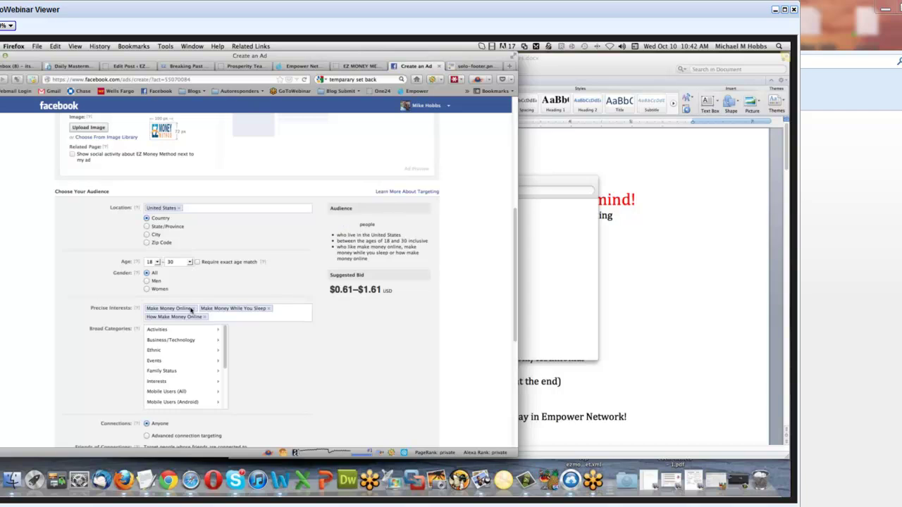
click(193, 310)
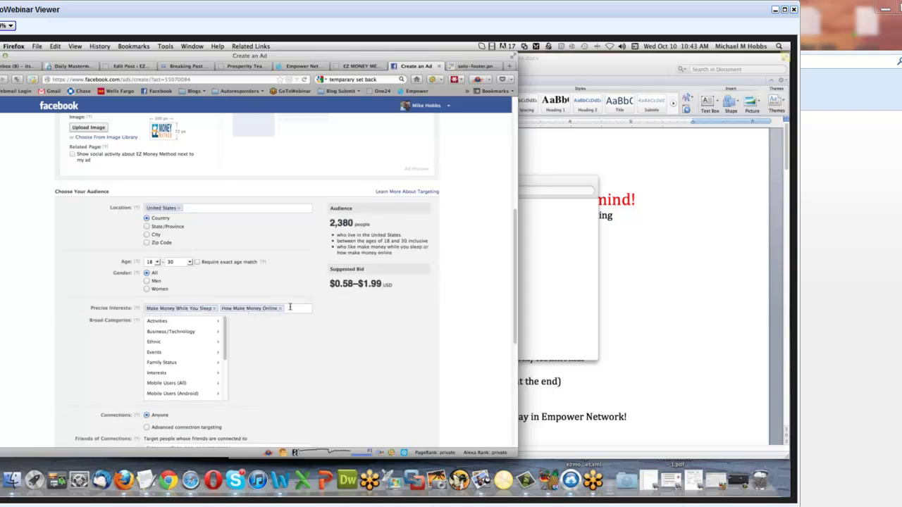
Add Make Money Online and #Make Money Fast to the audience's precise interests
click(289, 307)
text(Make)
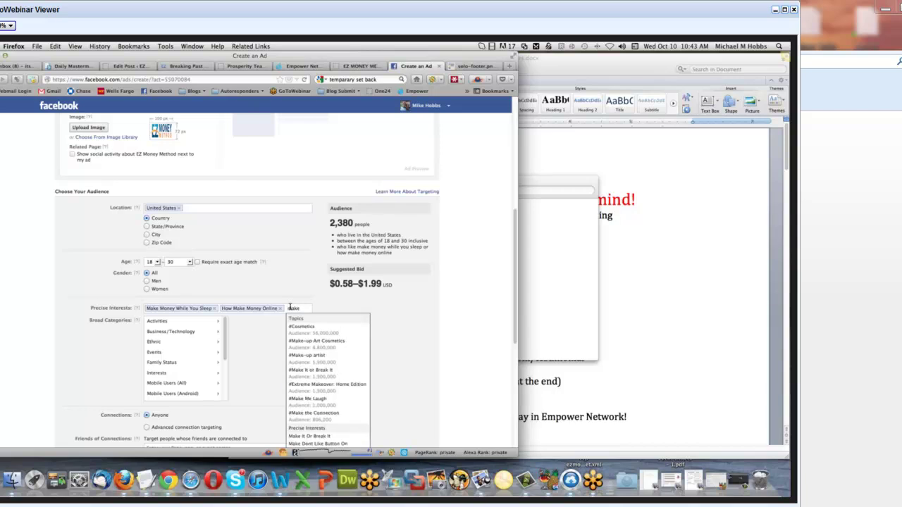
text( money)
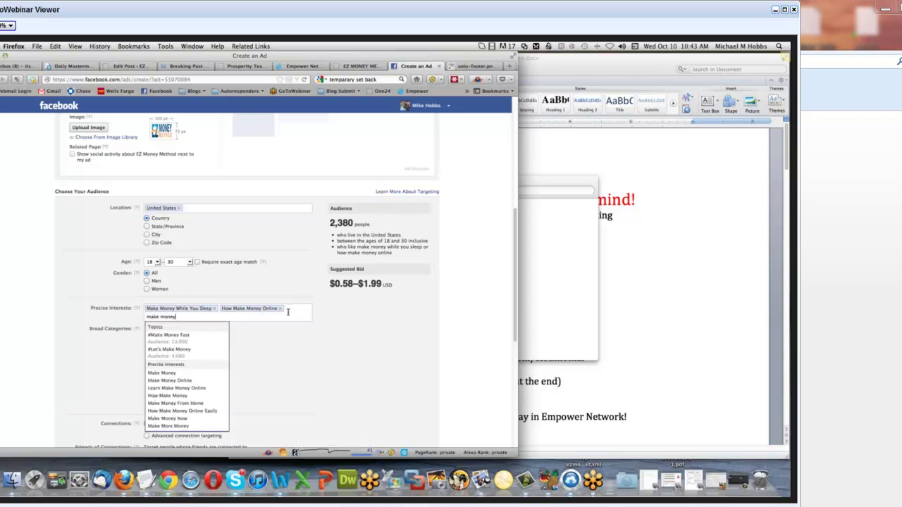
click(191, 381)
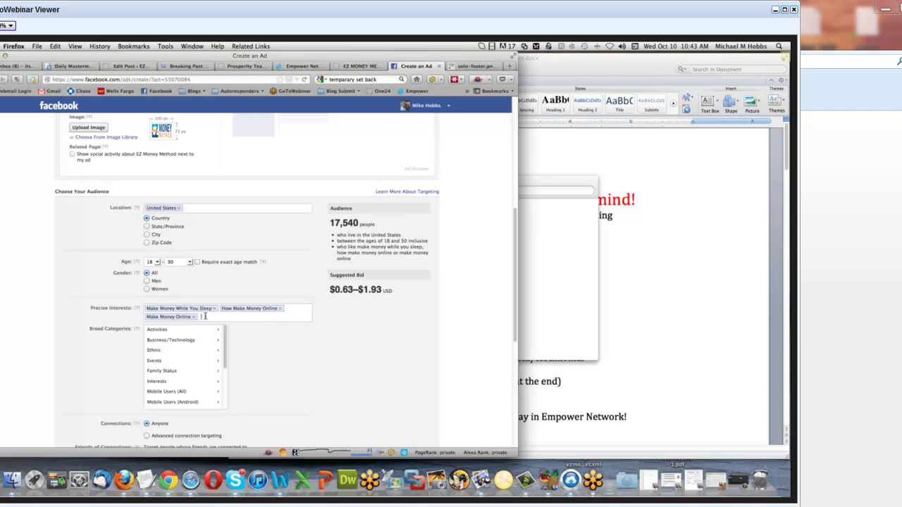
text(make make)
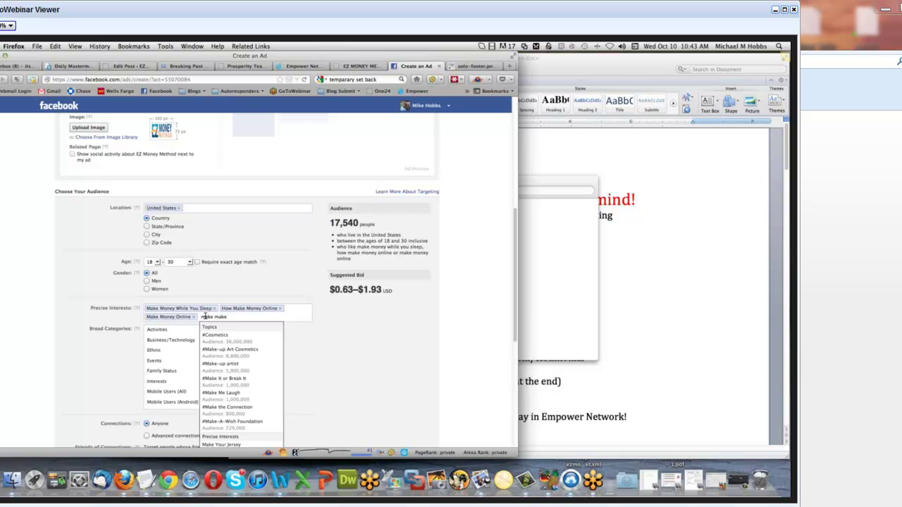
text( fas)
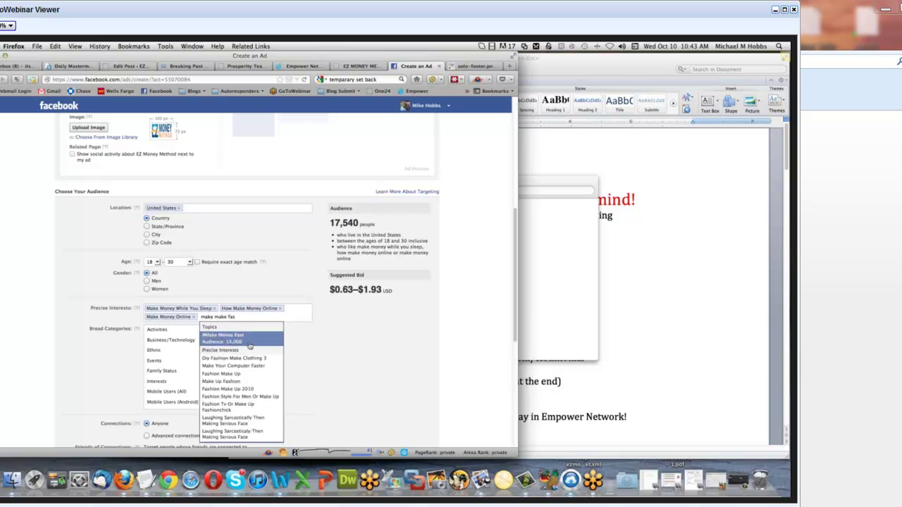
click(238, 339)
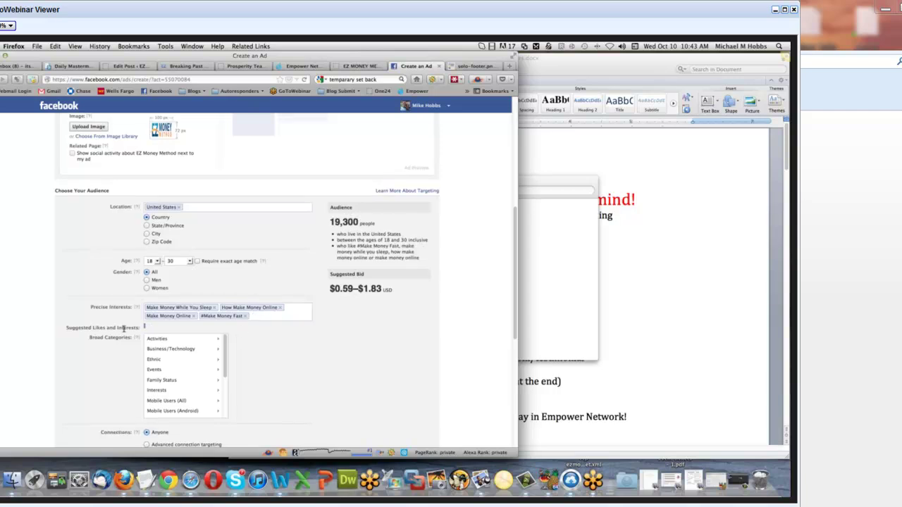
Set the audience's maximum age to 25
scroll(124, 328, down, 2)
scroll(123, 331, down, 1)
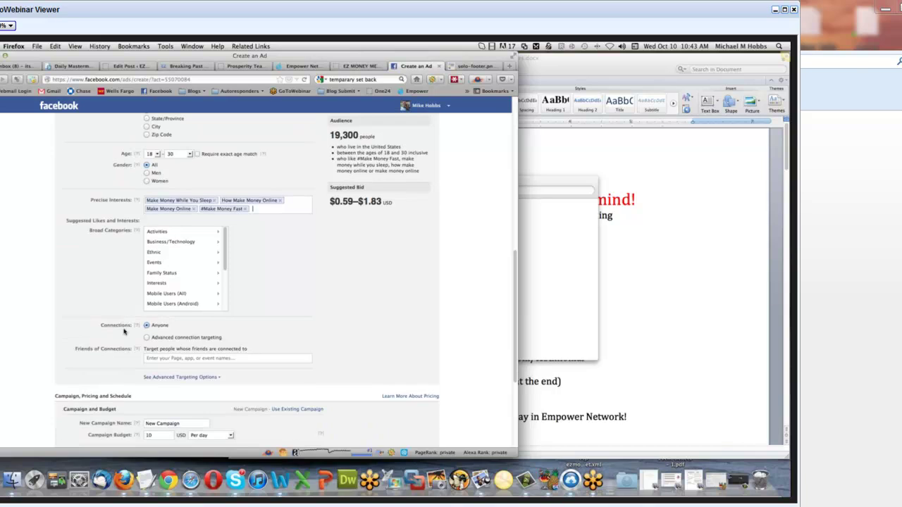
scroll(124, 331, up, 3)
click(182, 276)
click(176, 330)
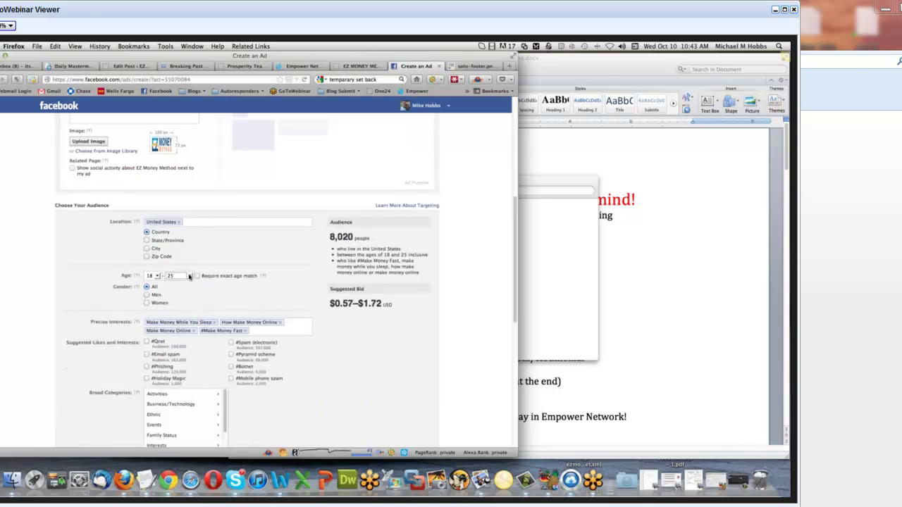
click(189, 277)
click(179, 323)
click(188, 277)
click(178, 332)
Try a maximum age of 22 and a minimum age of 20, restoring the audience's age range to 18–25
click(187, 278)
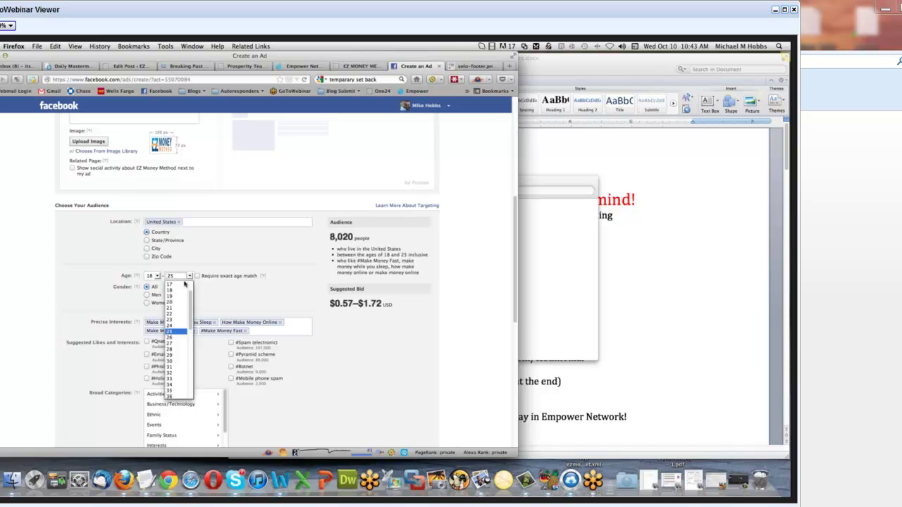
click(173, 312)
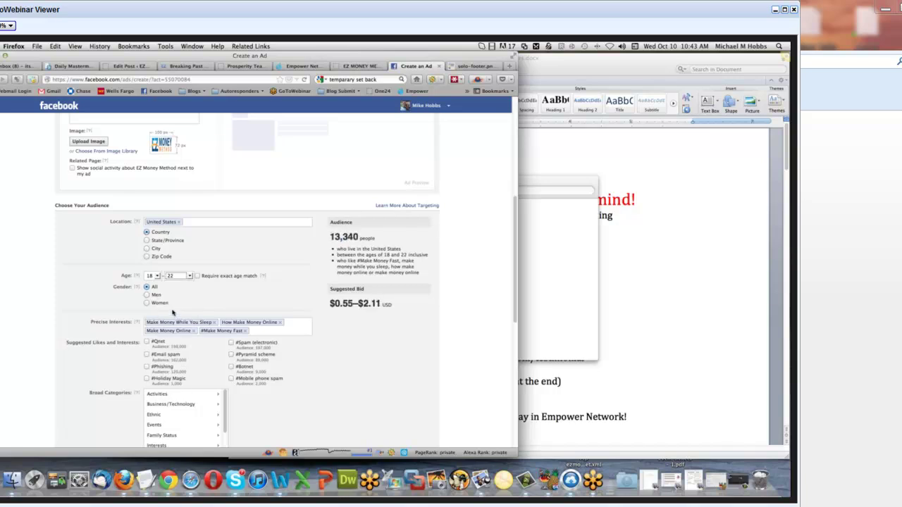
click(188, 277)
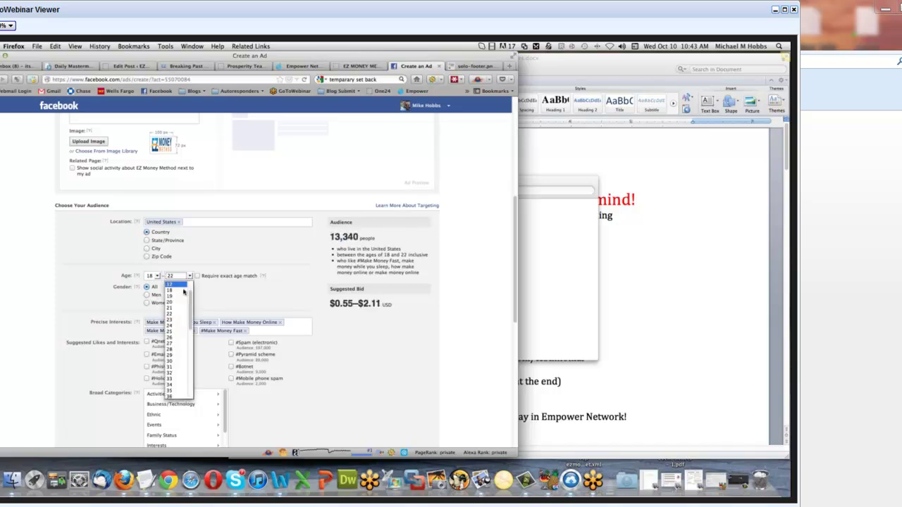
click(172, 331)
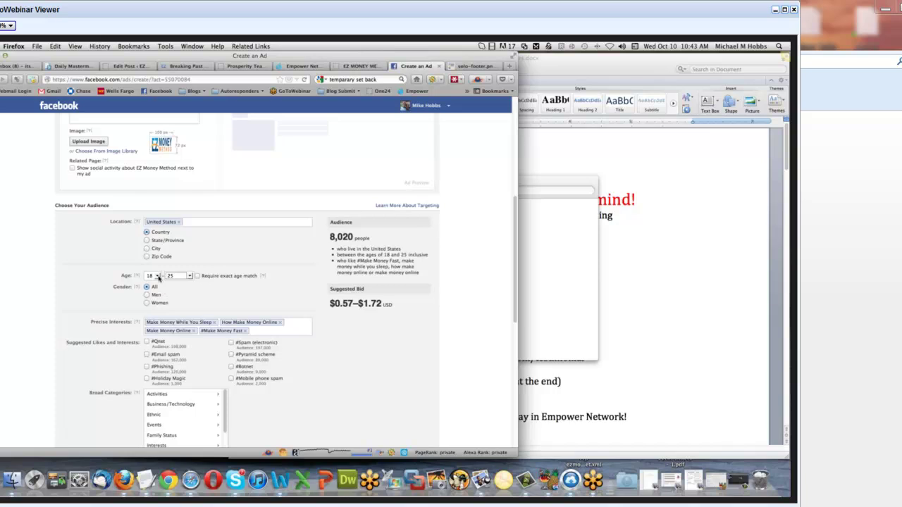
click(158, 276)
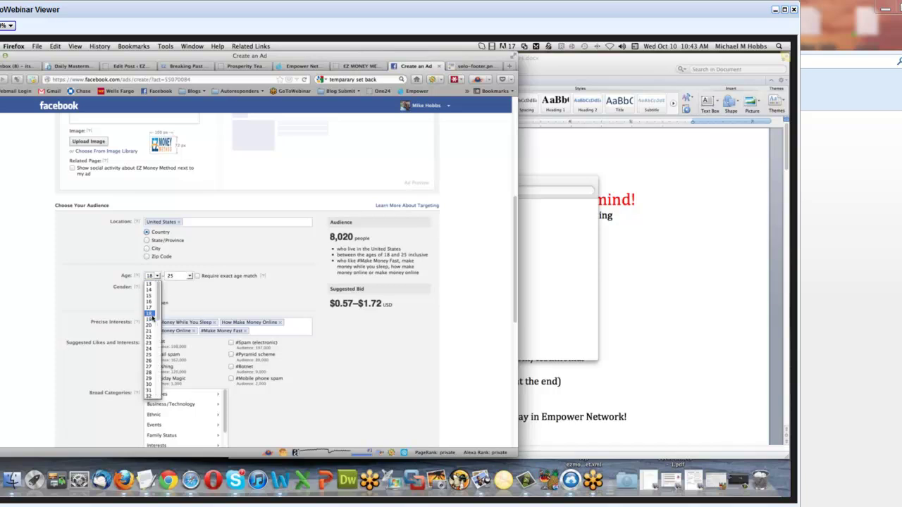
click(152, 326)
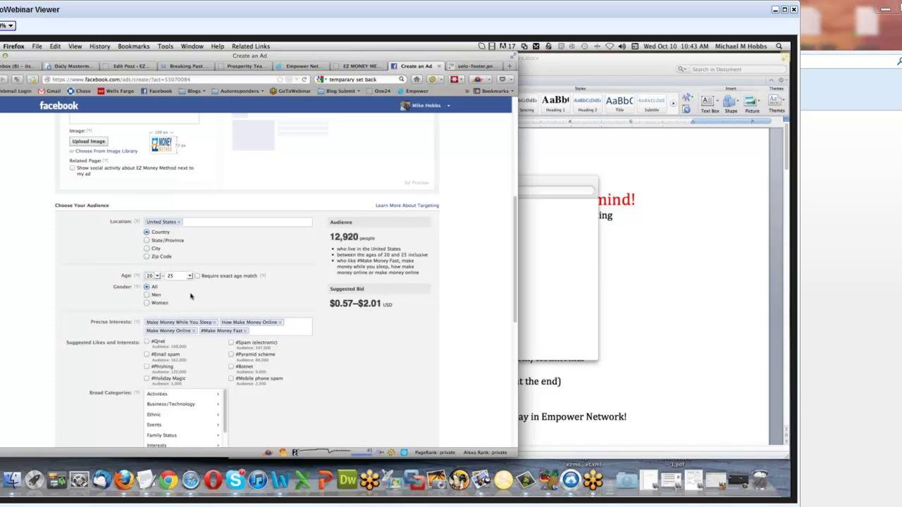
click(158, 276)
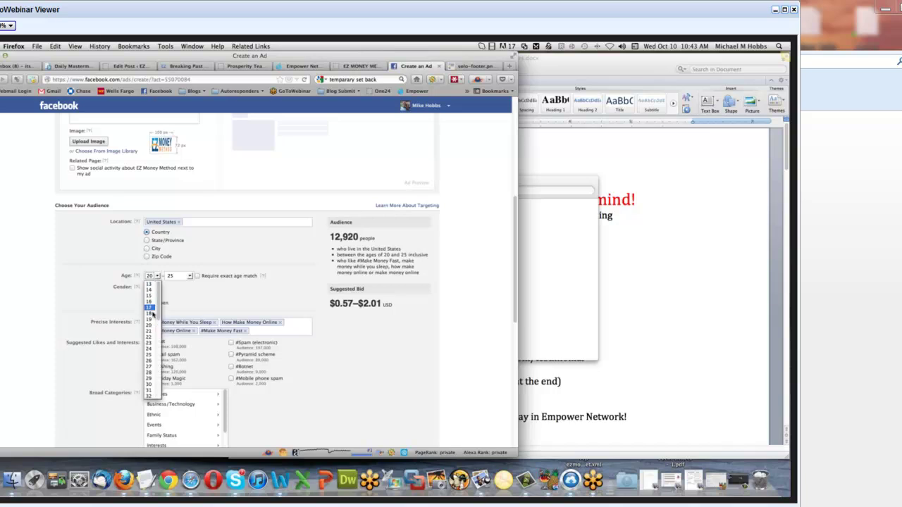
click(154, 315)
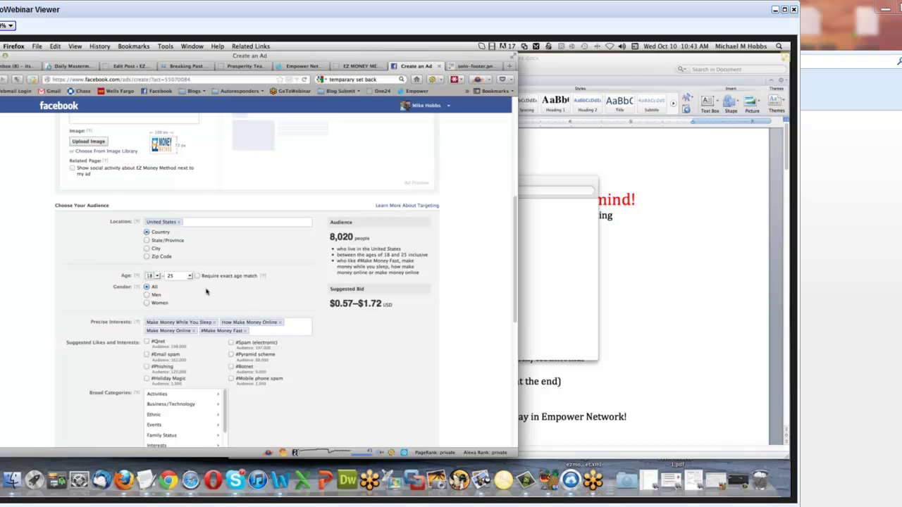
Name the new campaign Make Money Online
scroll(204, 291, down, 1)
scroll(204, 291, down, 3)
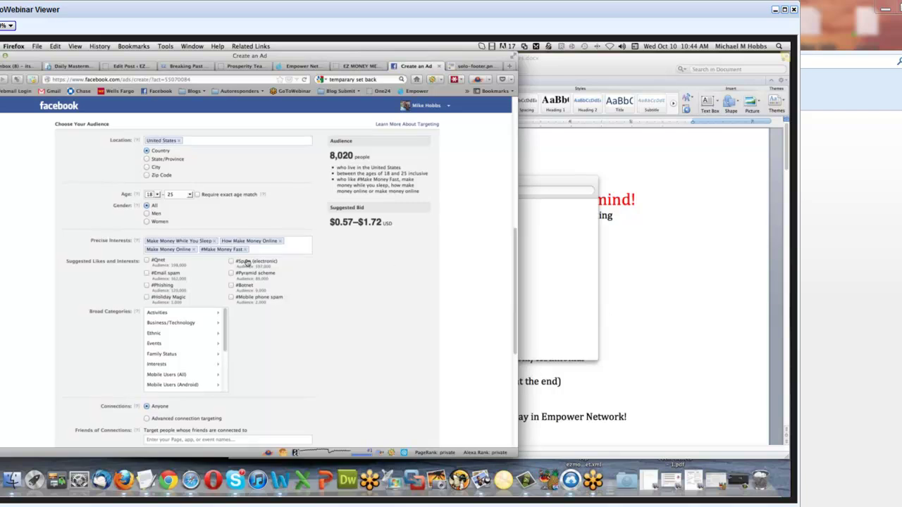
scroll(248, 262, up, 2)
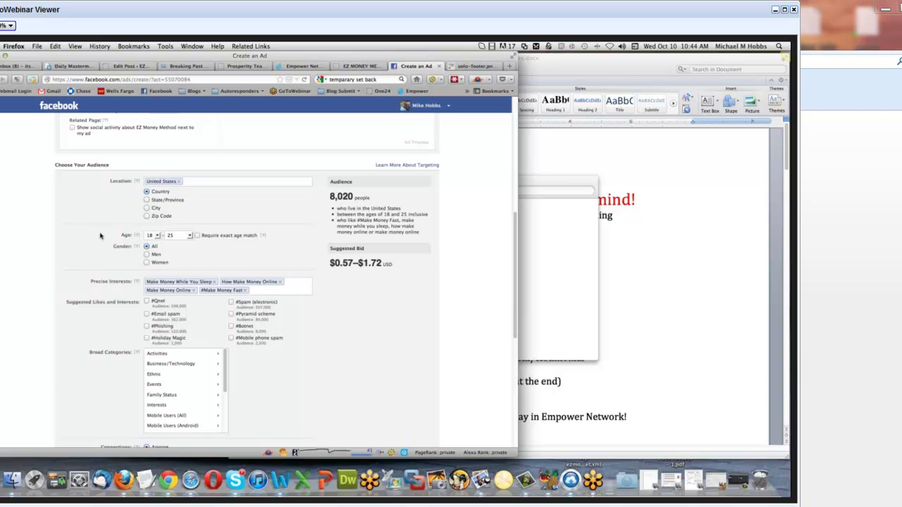
scroll(100, 236, down, 3)
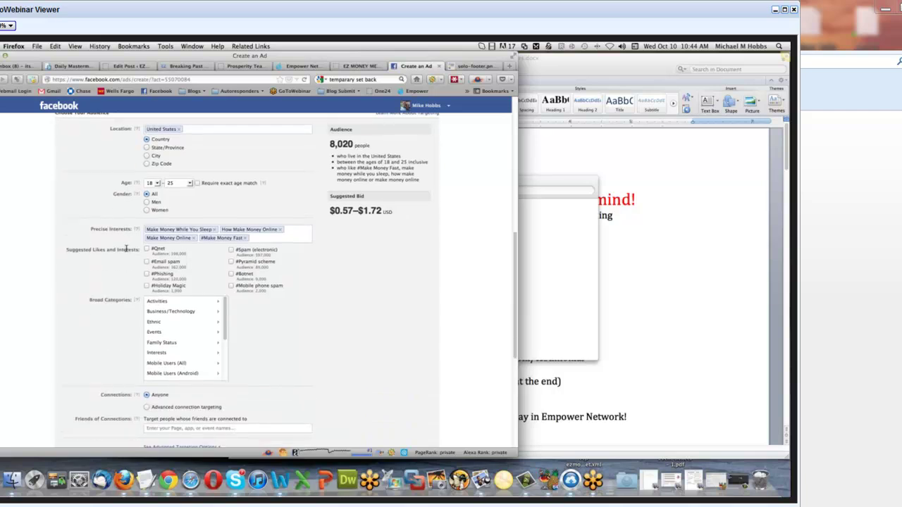
scroll(125, 251, down, 4)
scroll(120, 257, down, 3)
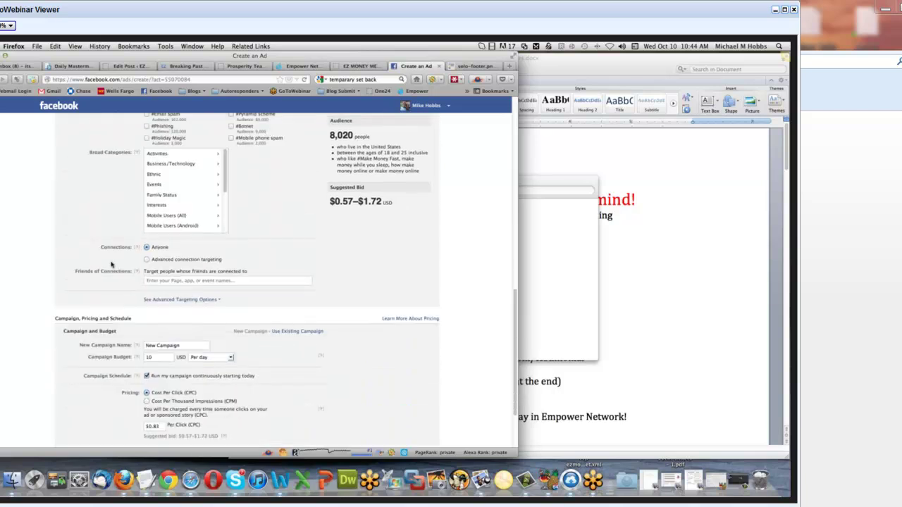
scroll(111, 264, down, 3)
triple_click(143, 288)
text(Make Money Online)
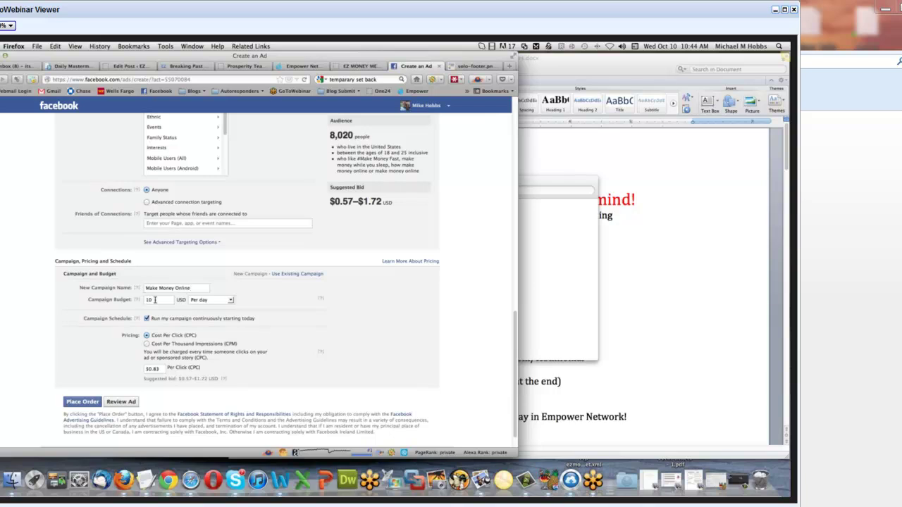
Set the campaign budget to 10 USD per day and the cost-per-click bid to $1.80
double_click(152, 300)
click(215, 300)
click(213, 312)
scroll(124, 306, down, 2)
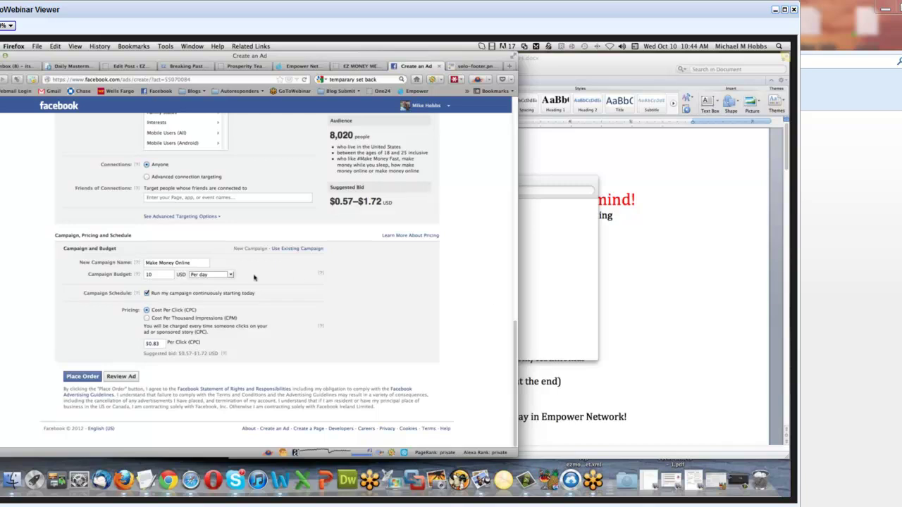
double_click(149, 274)
drag(159, 344, 145, 344)
text($1)
Check the ad's design and audience settings once more and place the order for the ad
scroll(61, 317, up, 3)
scroll(62, 318, up, 15)
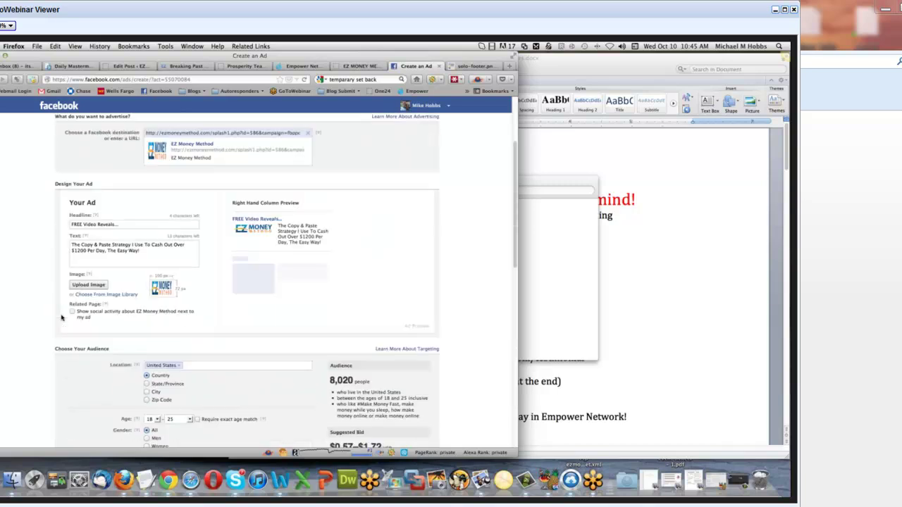
scroll(61, 318, down, 20)
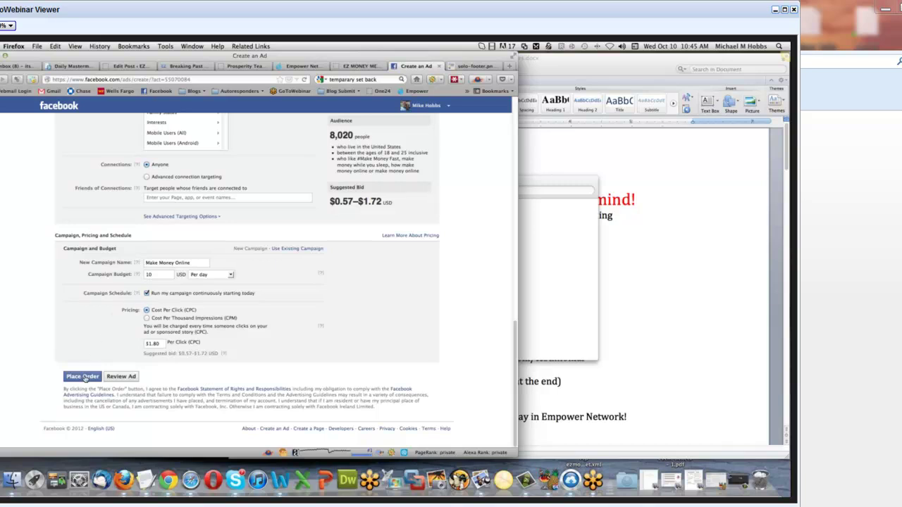
click(83, 377)
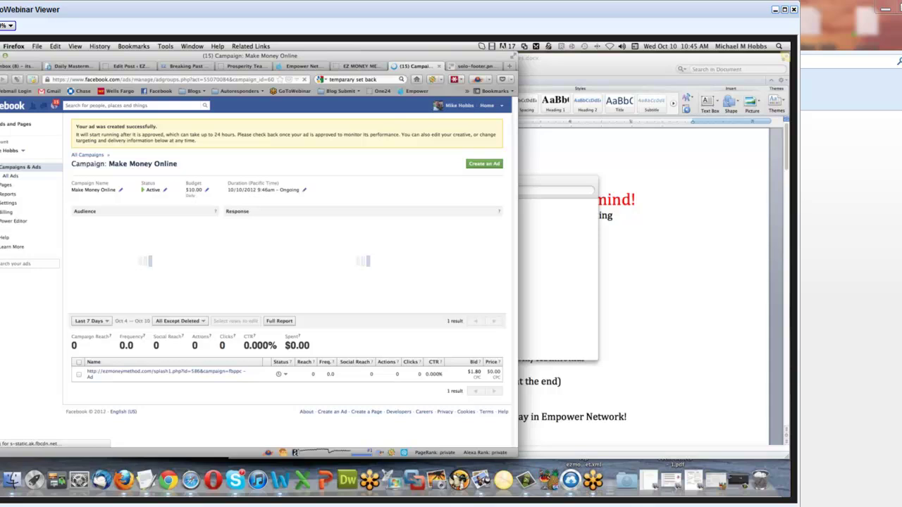
Review the new ad's preview, targeting and performance, and open its name for editing without saving a change
scroll(259, 272, down, 1)
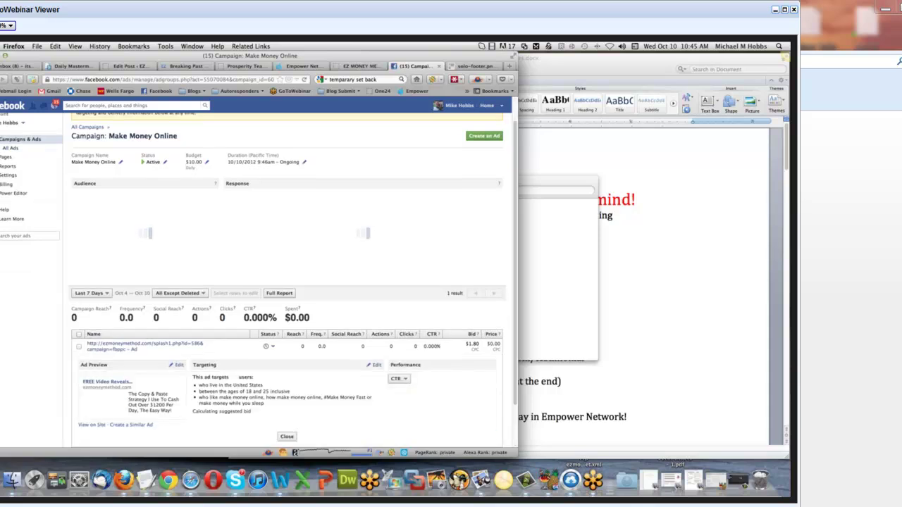
scroll(63, 333, down, 1)
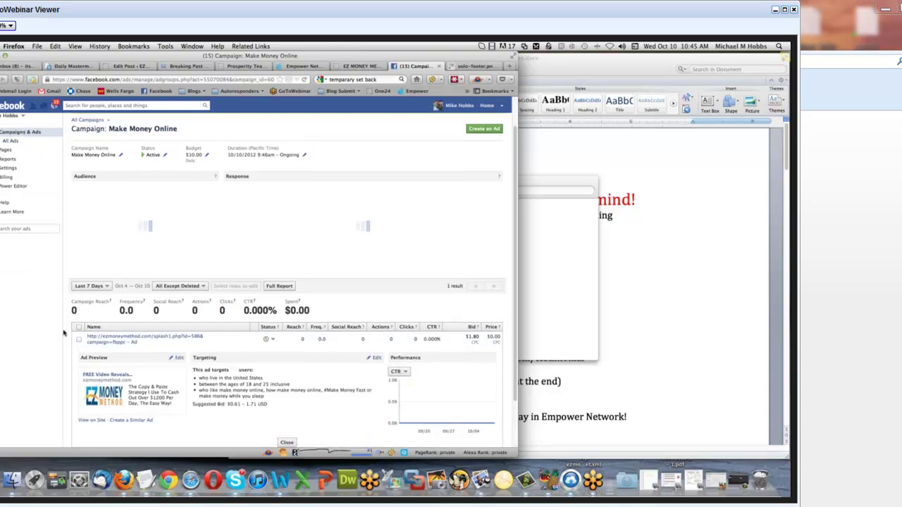
scroll(63, 333, down, 2)
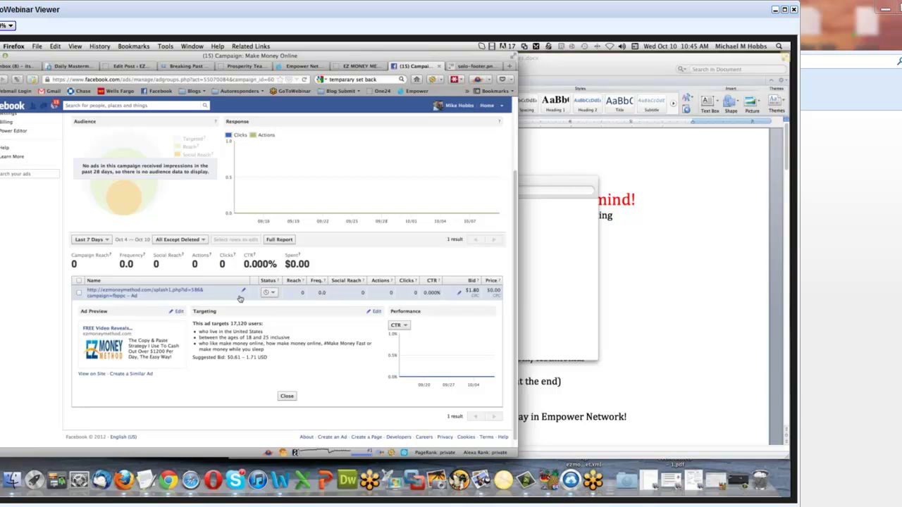
click(243, 290)
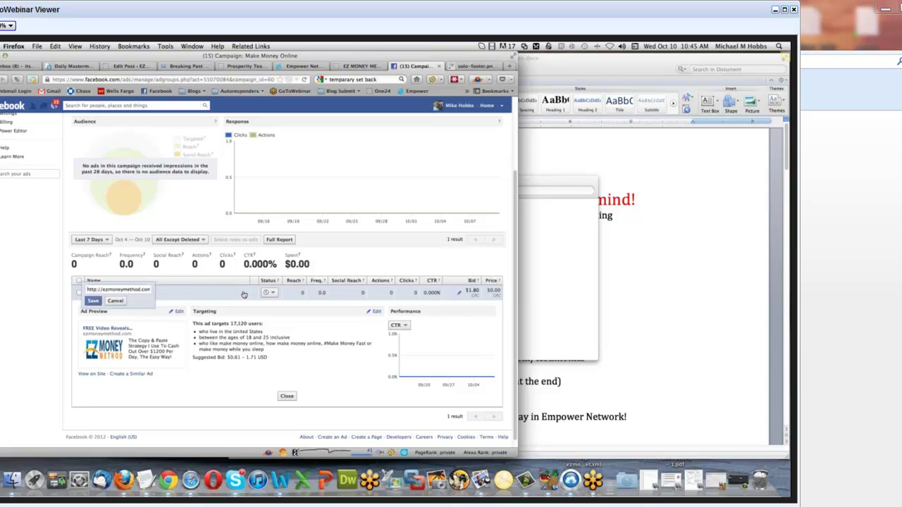
click(114, 302)
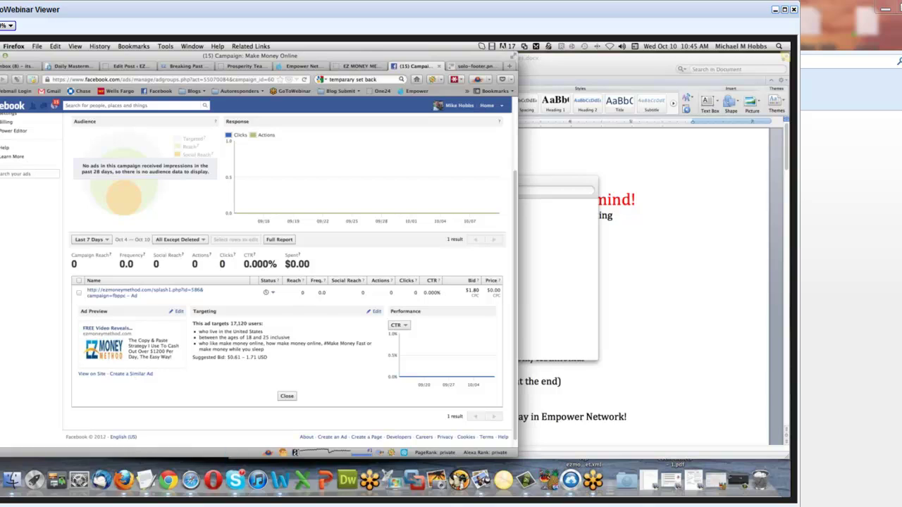
Create a similar ad from the existing one and set its audience's minimum age to 20
click(131, 374)
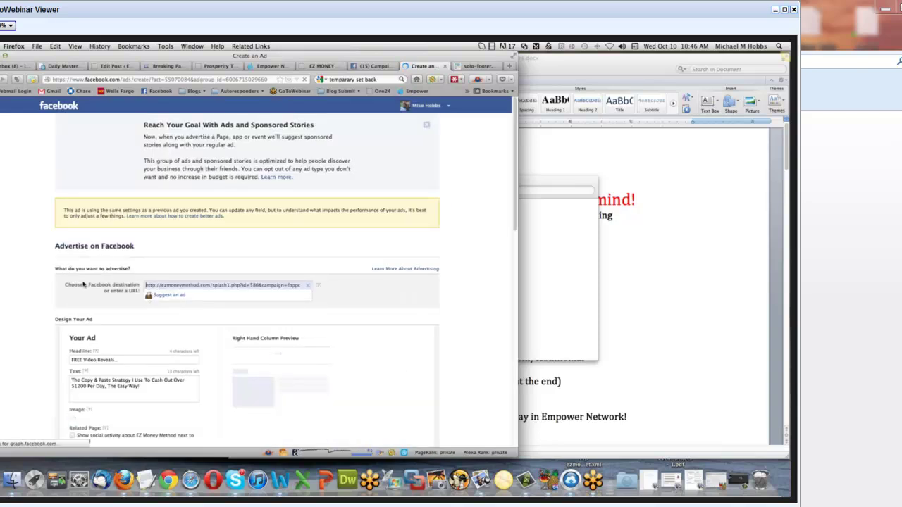
scroll(60, 285, down, 2)
scroll(11, 296, down, 4)
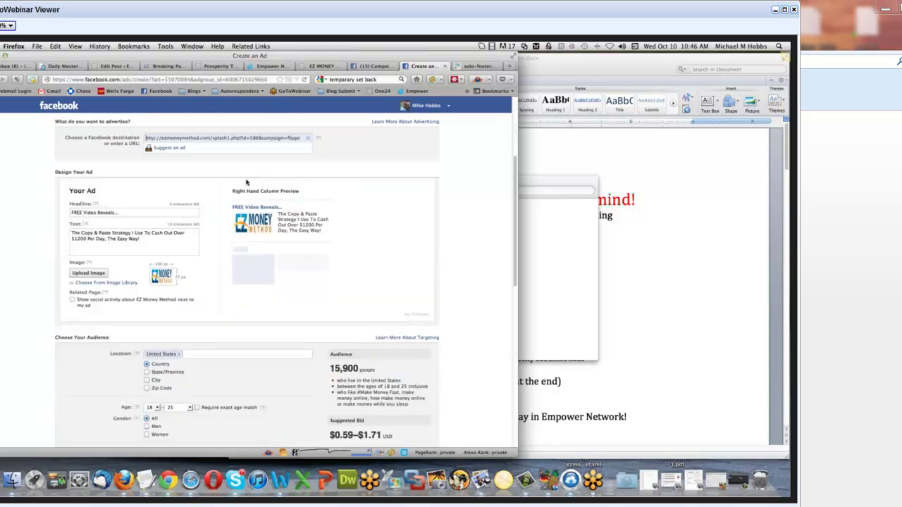
scroll(12, 295, down, 5)
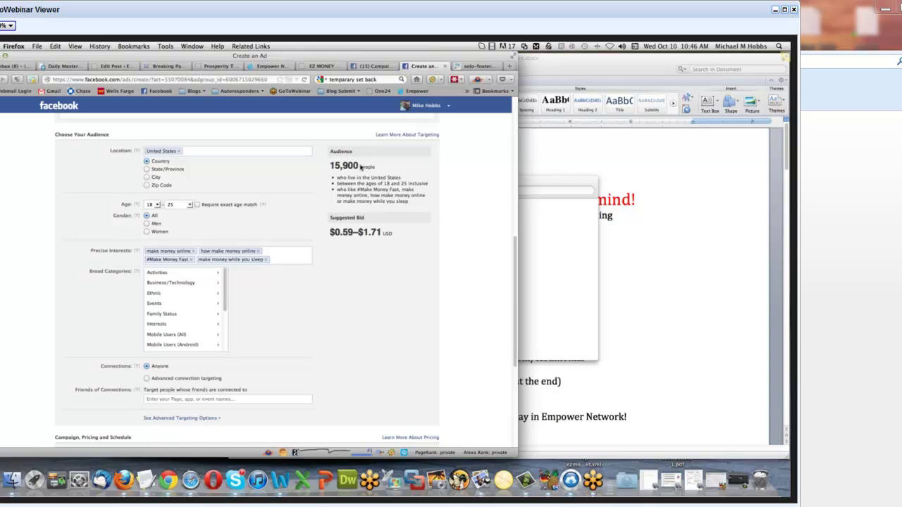
click(159, 206)
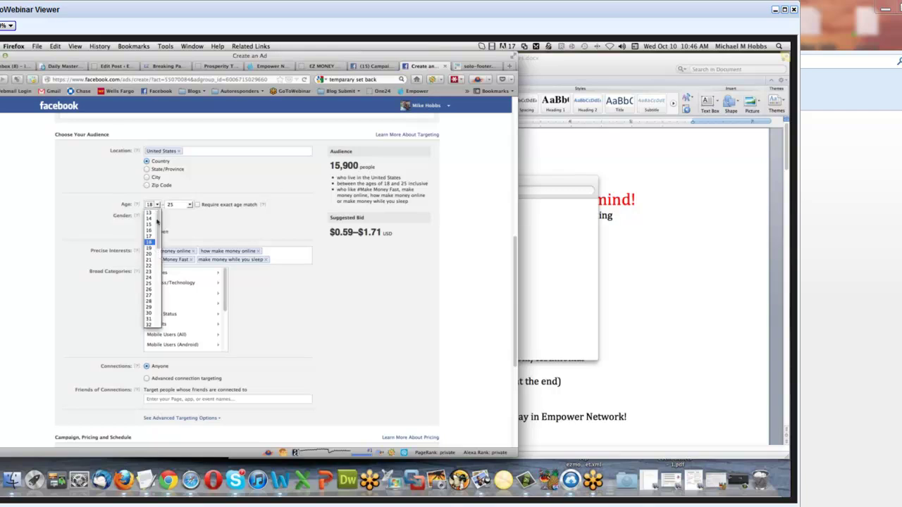
click(151, 258)
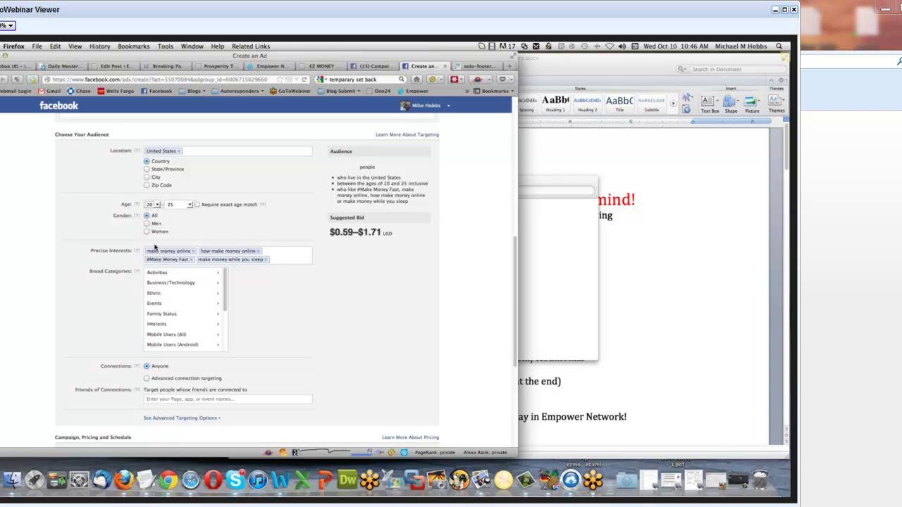
Set the audience's age range to 26 through 30 for the similar ad
click(157, 205)
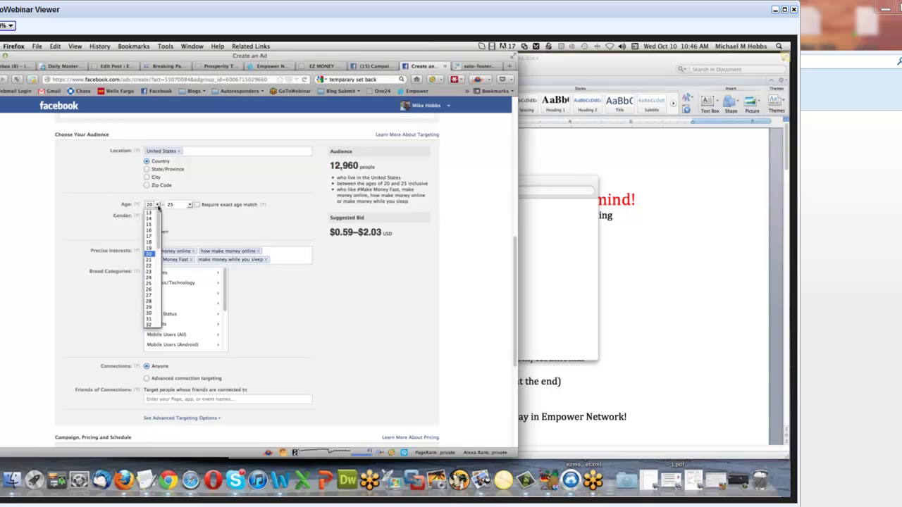
click(150, 292)
click(179, 204)
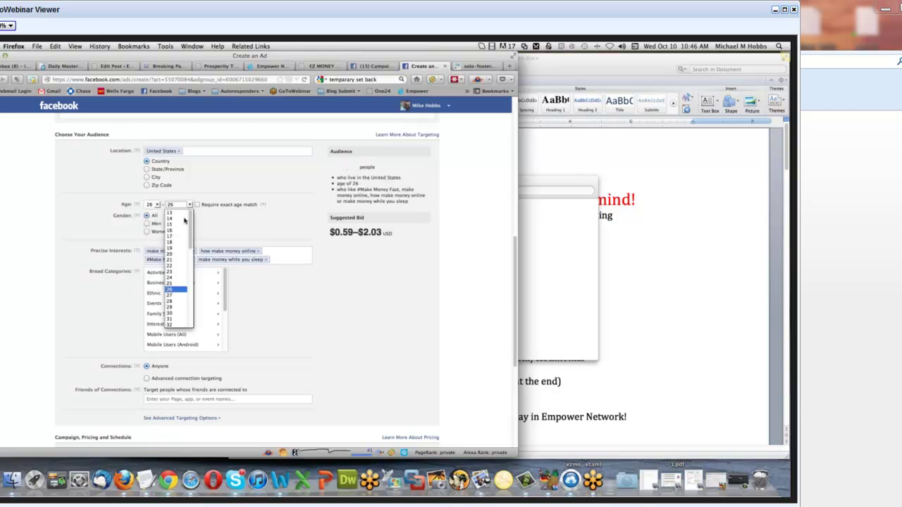
click(179, 313)
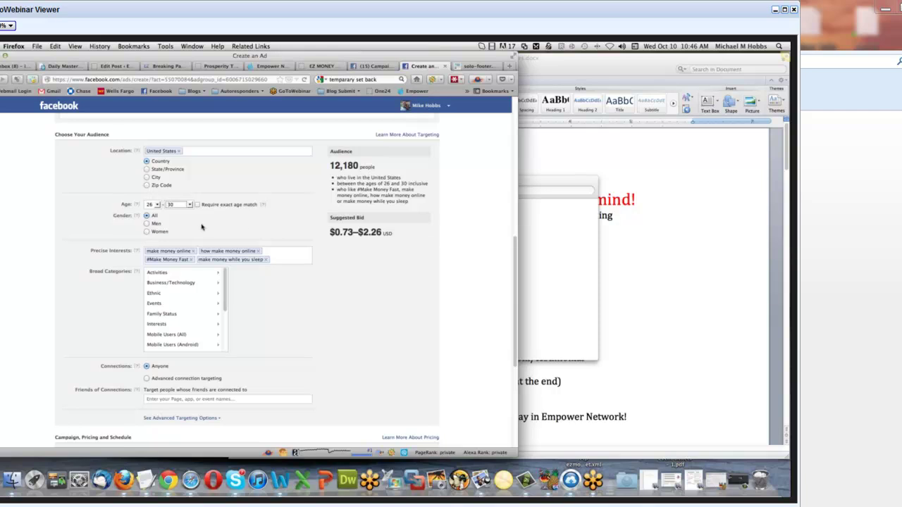
click(186, 205)
click(173, 295)
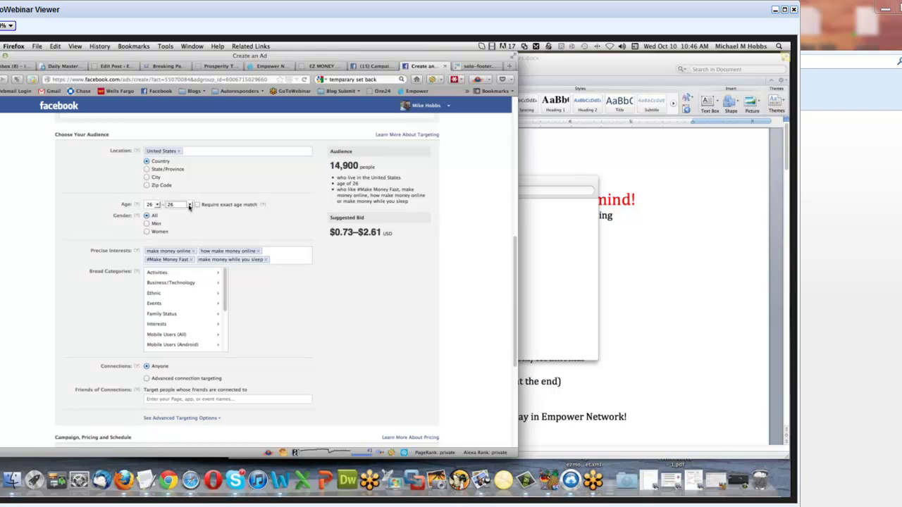
click(189, 206)
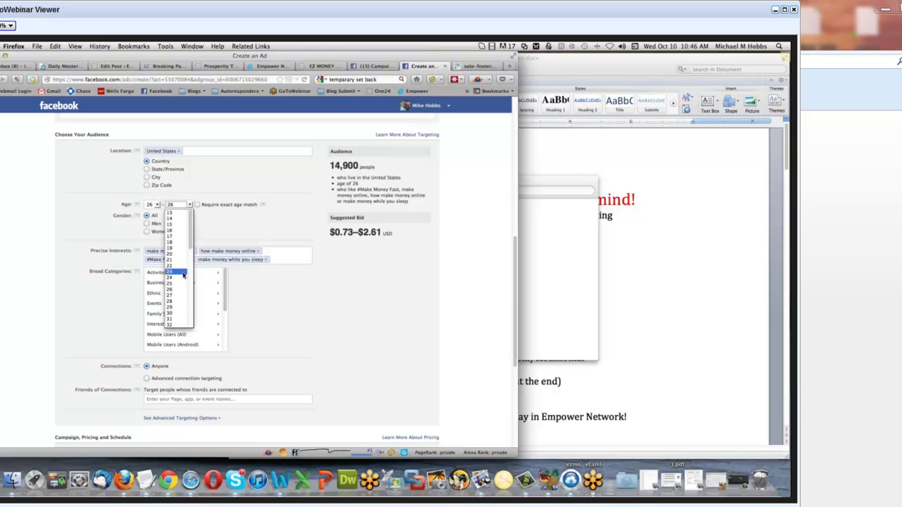
click(176, 313)
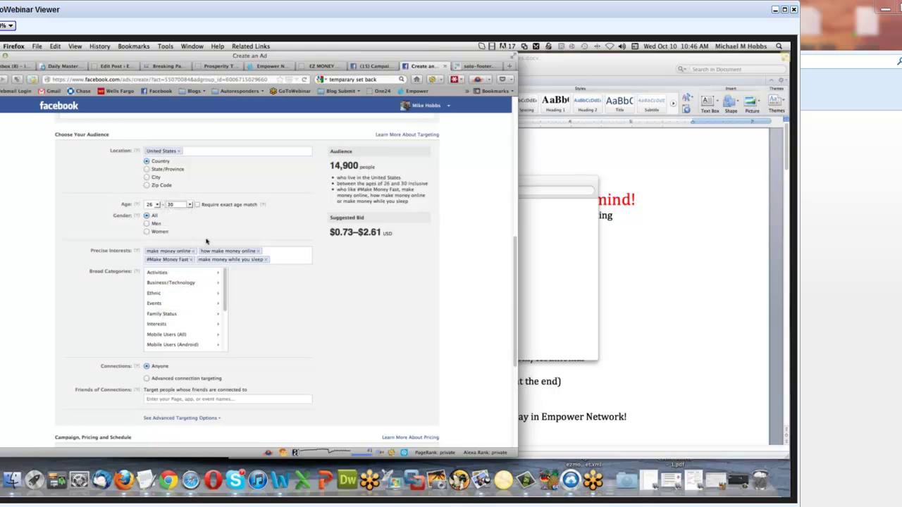
Compare the audience for men and women, and restrict the ad's gender targeting to men
click(147, 224)
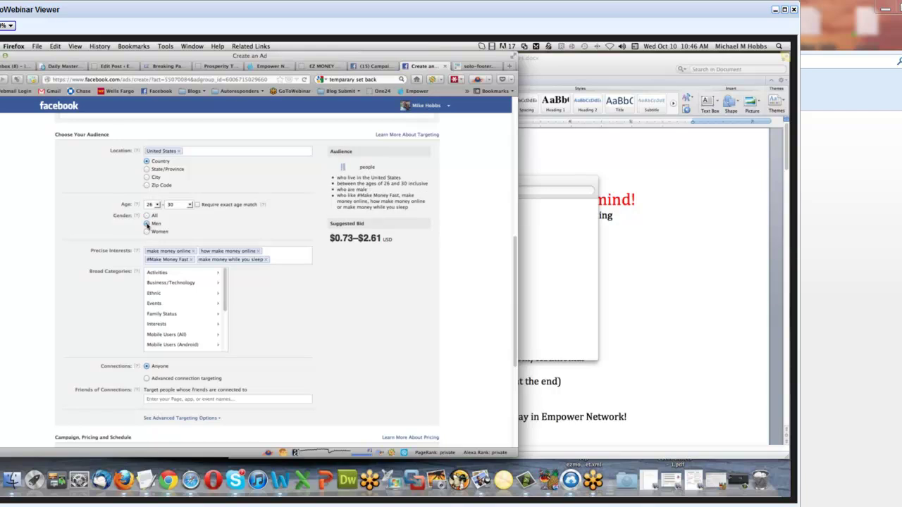
click(148, 233)
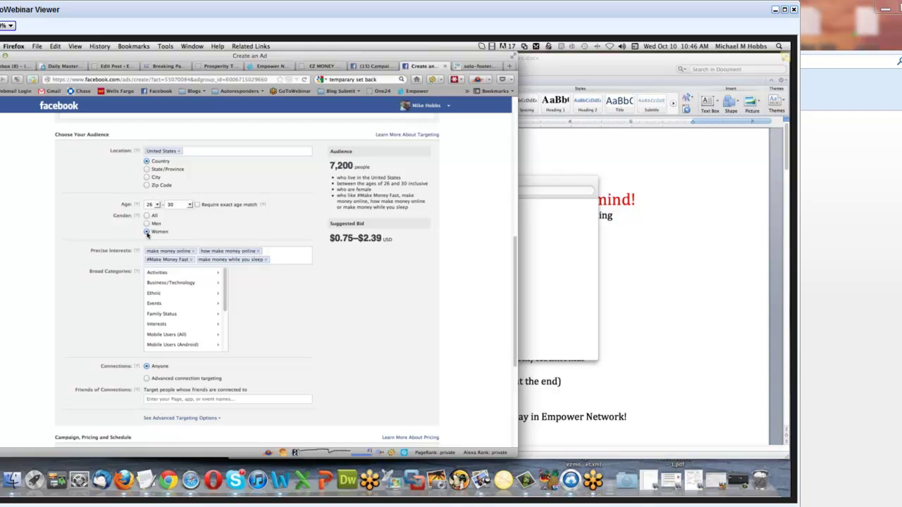
click(148, 224)
Set the ad's cost-per-click bid to $2.50
scroll(114, 237, down, 2)
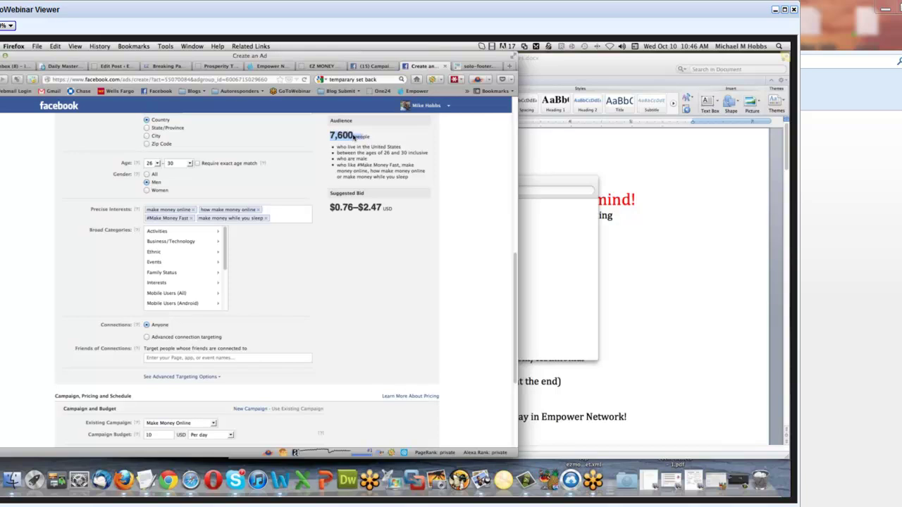
scroll(115, 211, down, 1)
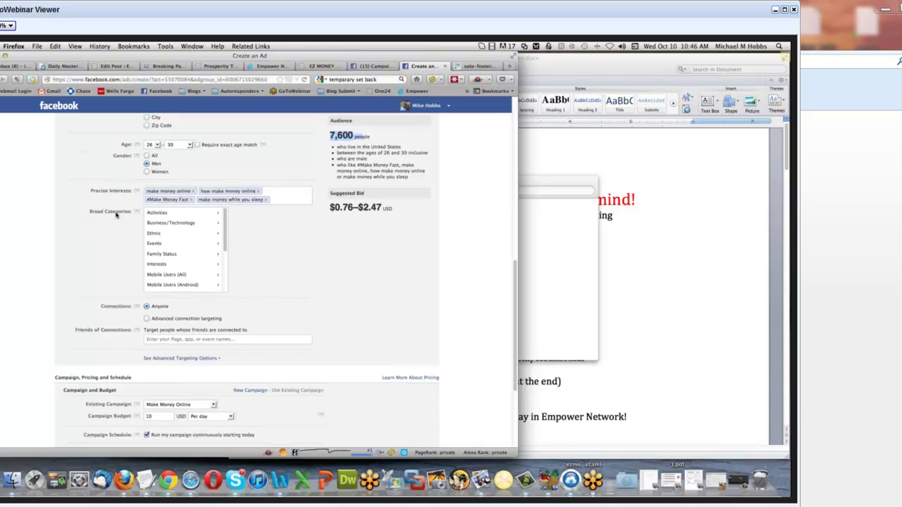
scroll(116, 215, down, 3)
scroll(116, 215, down, 5)
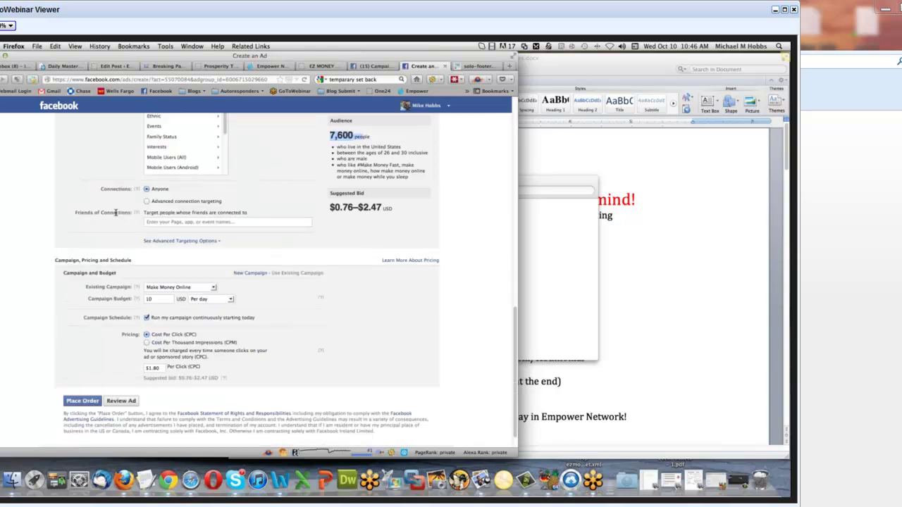
drag(164, 357, 139, 359)
text(2)
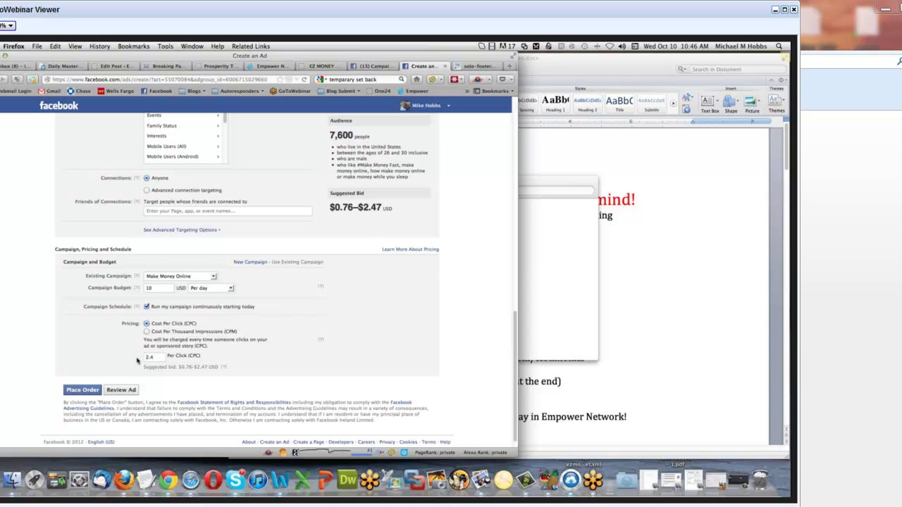
text(.50)
click(228, 359)
Raise the audience's maximum age to 36
scroll(59, 336, up, 3)
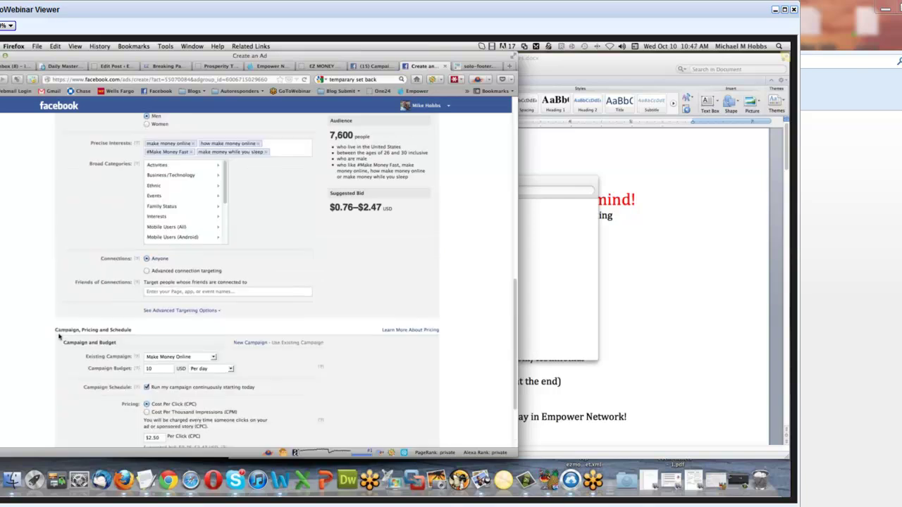
scroll(59, 336, up, 7)
scroll(59, 337, down, 1)
click(189, 265)
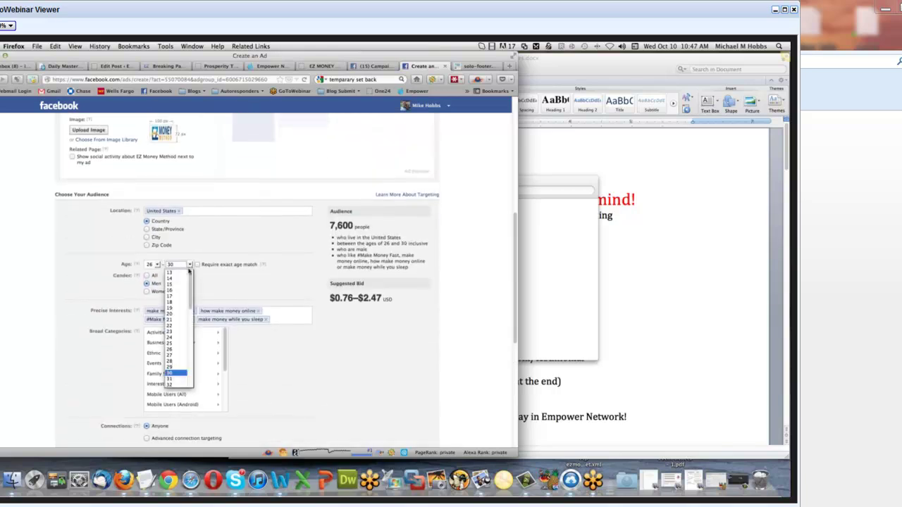
scroll(182, 370, down, 2)
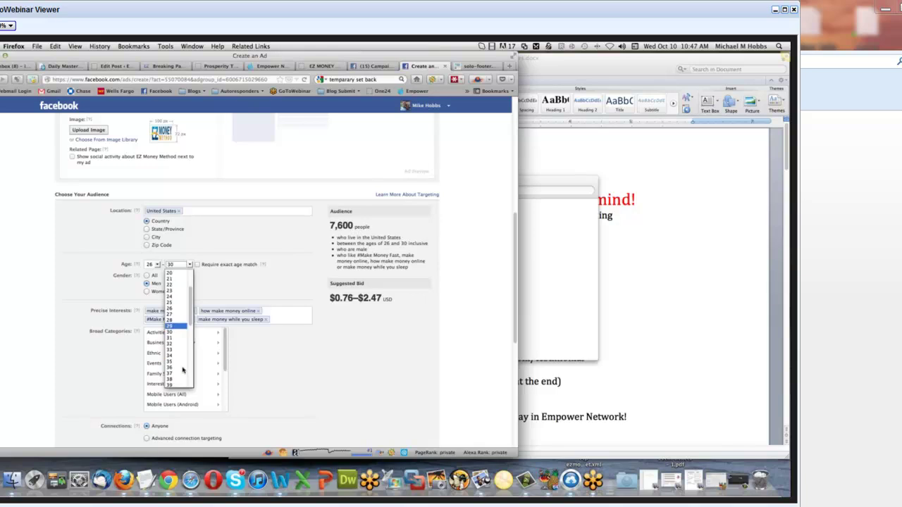
click(181, 339)
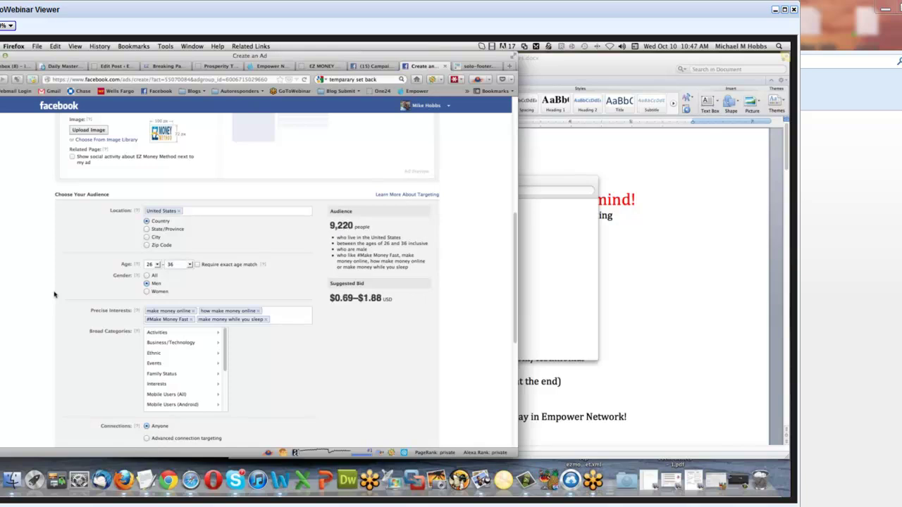
Check the suggested bid range, set the cost-per-click bid to $1.90 and place the order for the ad
scroll(55, 295, down, 1)
scroll(55, 294, down, 5)
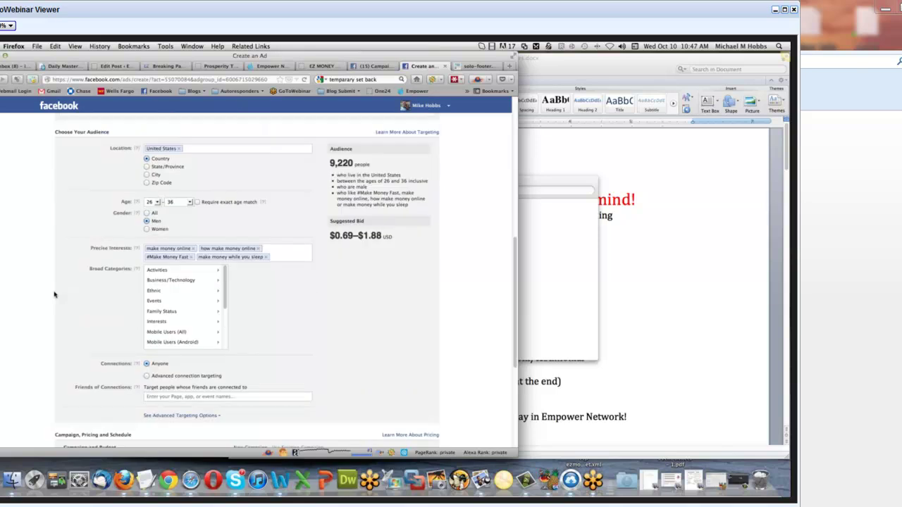
double_click(369, 207)
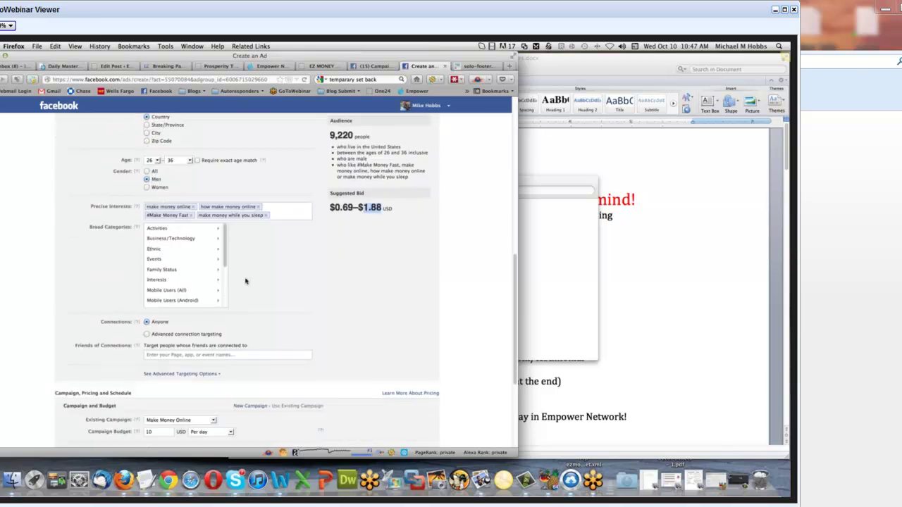
scroll(131, 403, down, 4)
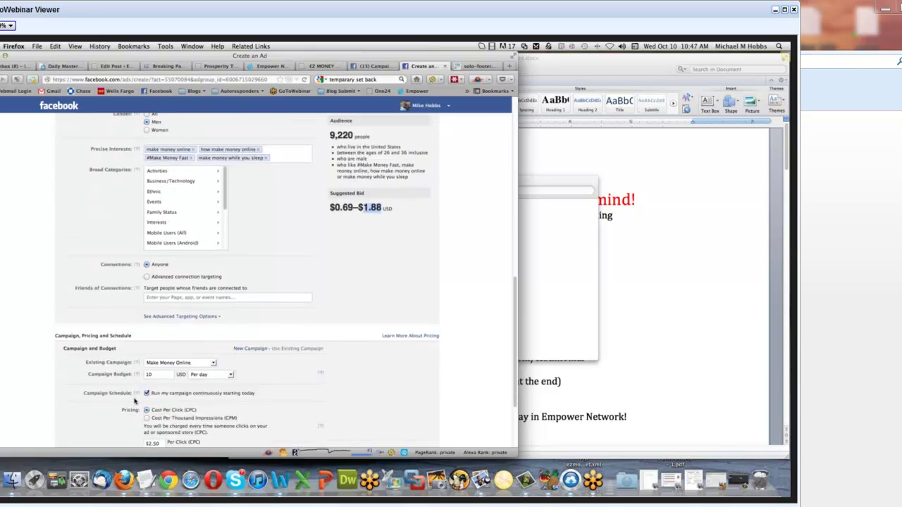
scroll(158, 388, down, 1)
click(148, 389)
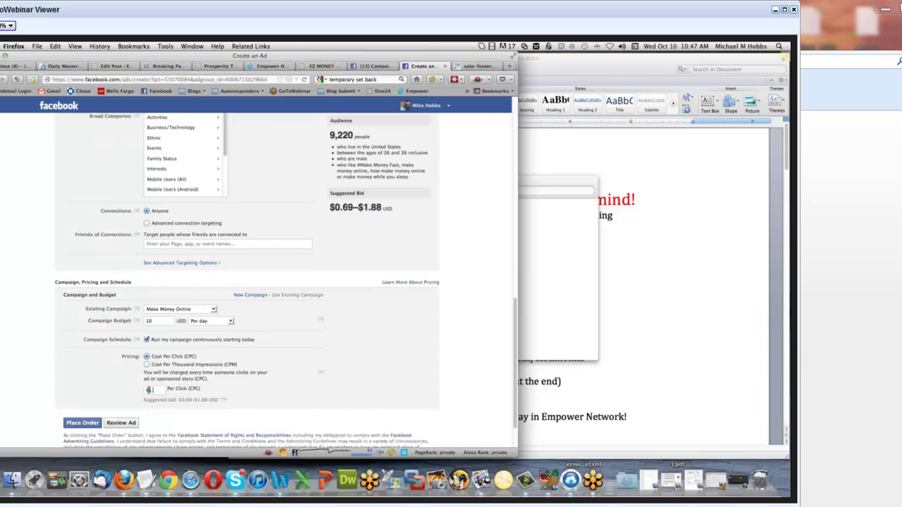
text(0)
click(83, 423)
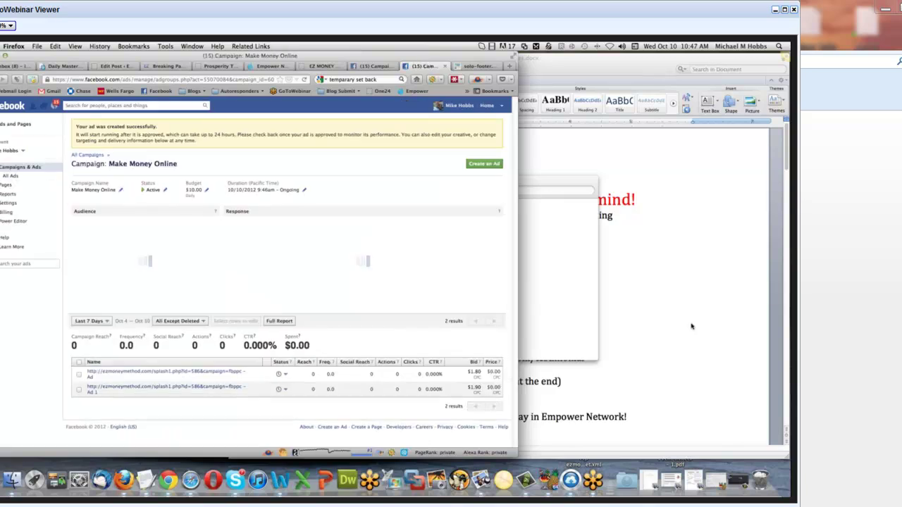
Create another similar ad from the newest ad in the Make Money Online campaign
scroll(148, 316, down, 1)
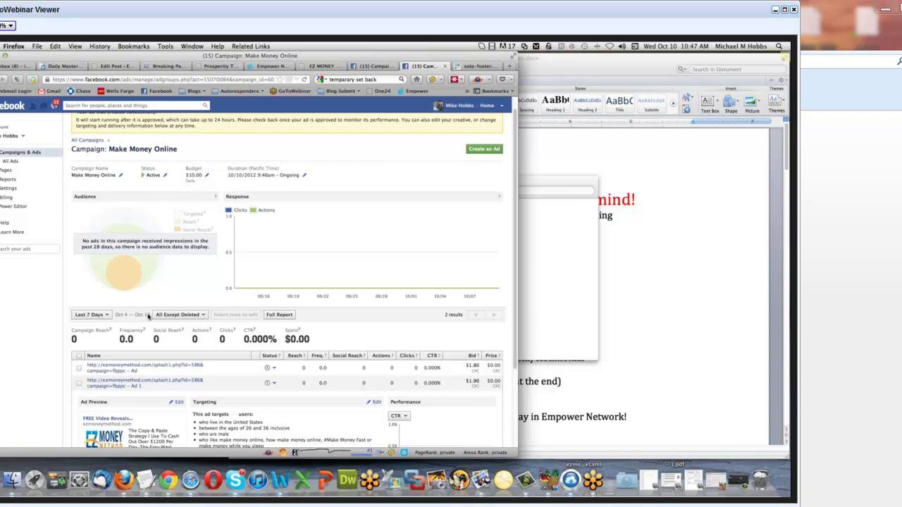
scroll(143, 370, down, 3)
click(143, 367)
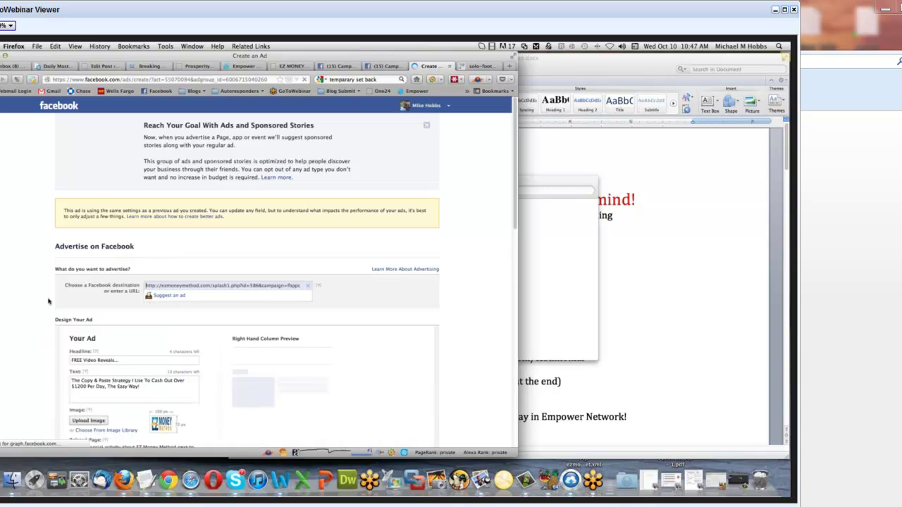
Set the new ad's audience to ages 37 through 47
scroll(48, 301, down, 3)
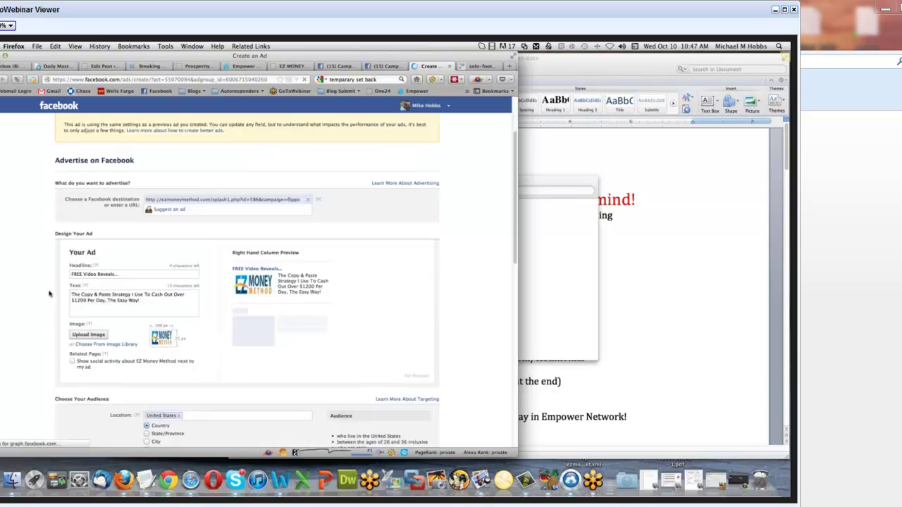
scroll(47, 290, down, 1)
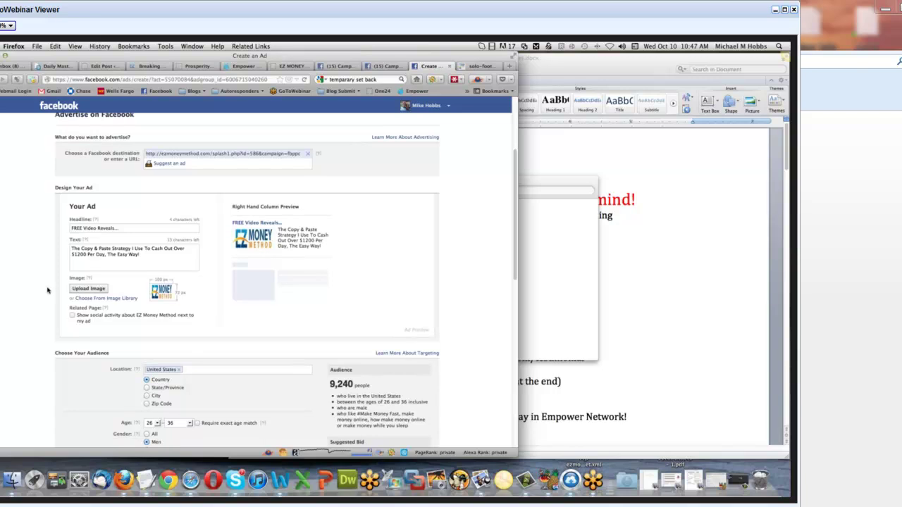
scroll(47, 290, down, 3)
click(152, 286)
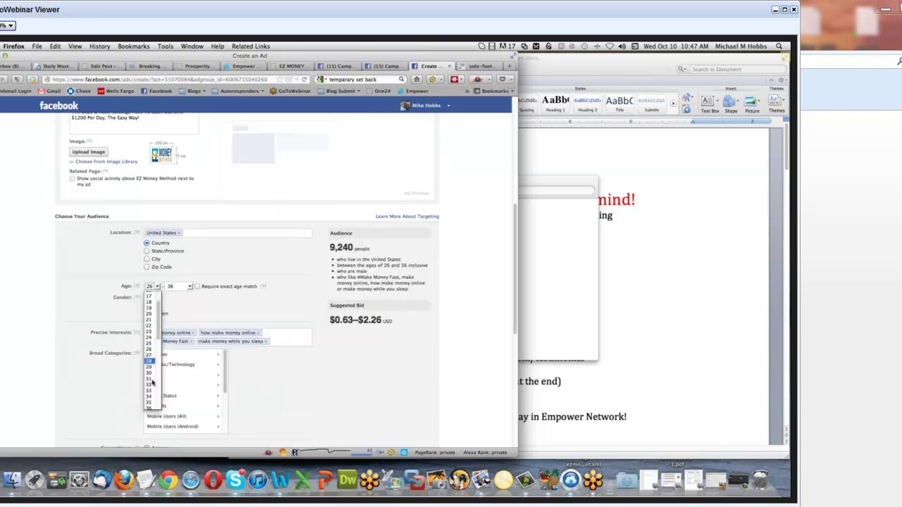
click(148, 343)
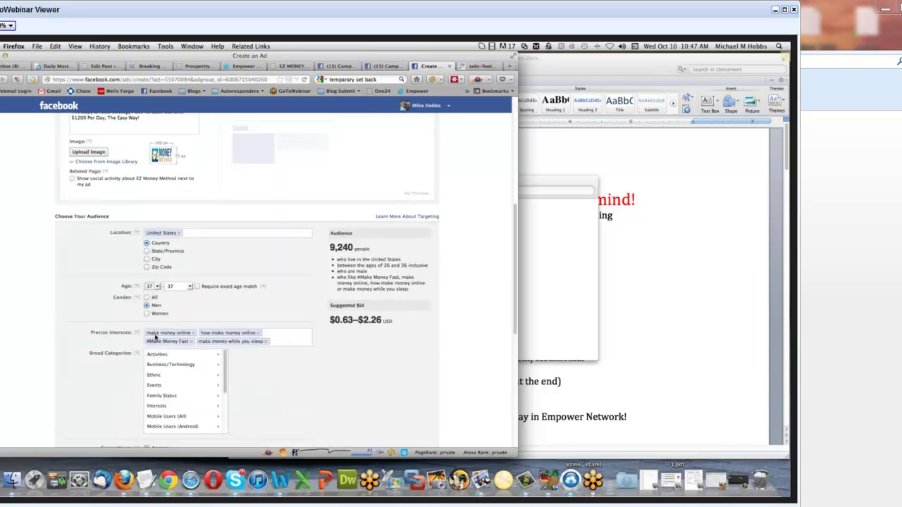
click(181, 287)
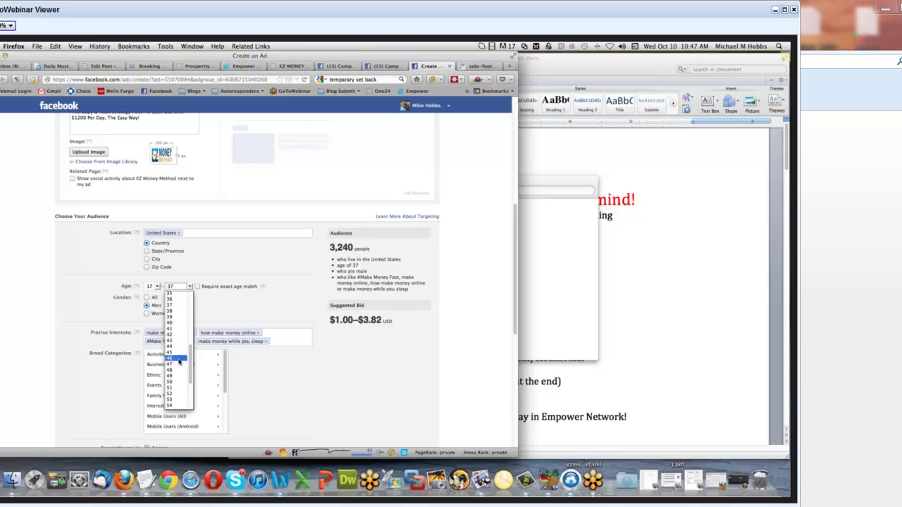
click(179, 362)
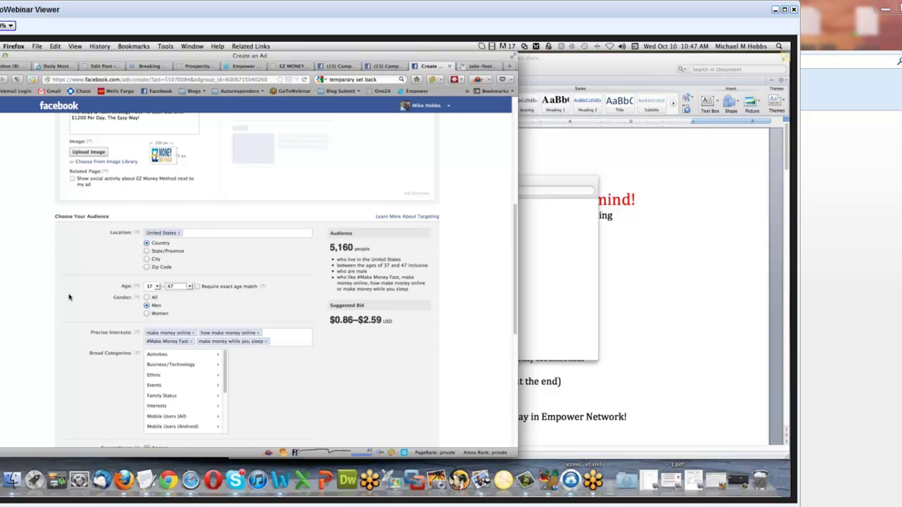
Check the audience size and suggested bid, set the cost-per-click bid to $2.59 and place the order for the ad
drag(354, 248, 331, 251)
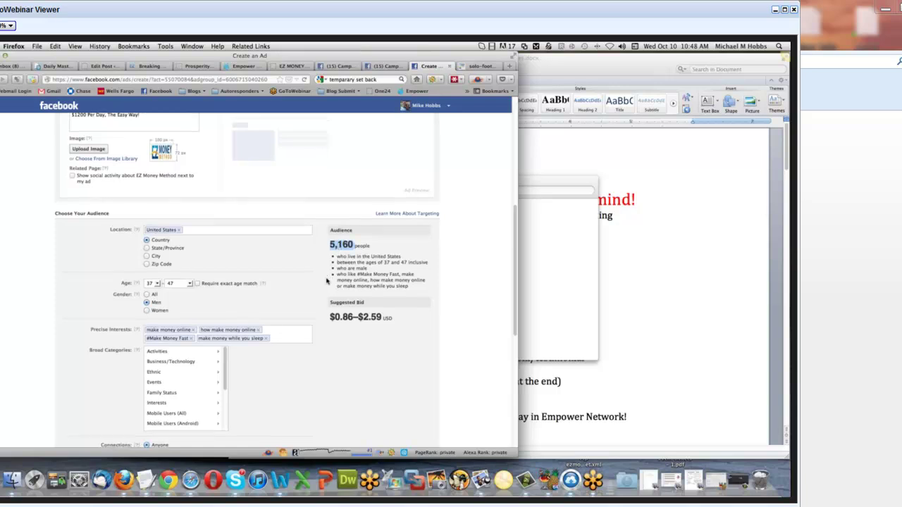
scroll(326, 280, down, 2)
scroll(326, 280, down, 5)
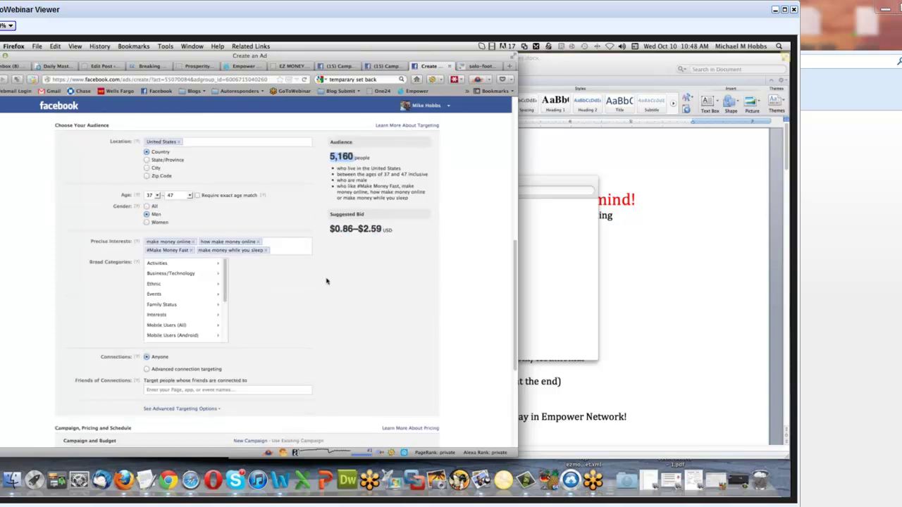
scroll(325, 281, down, 8)
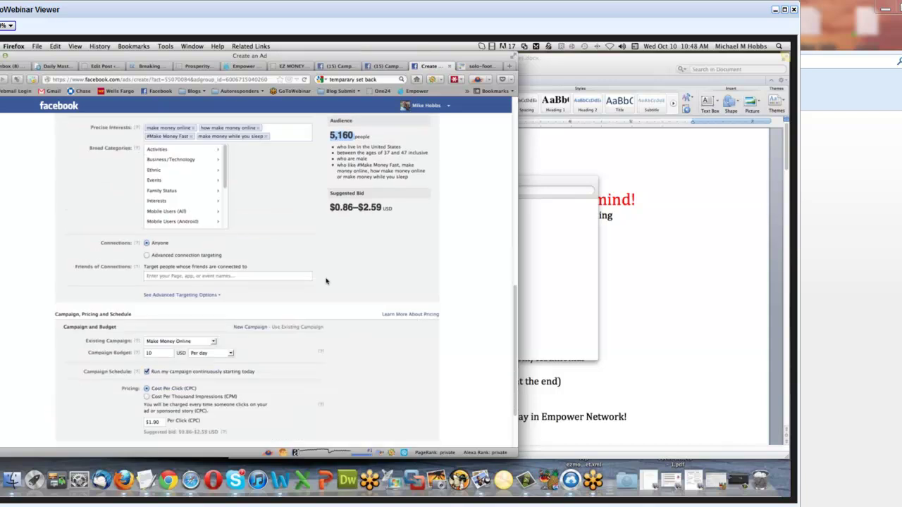
scroll(63, 314, up, 4)
scroll(63, 314, up, 6)
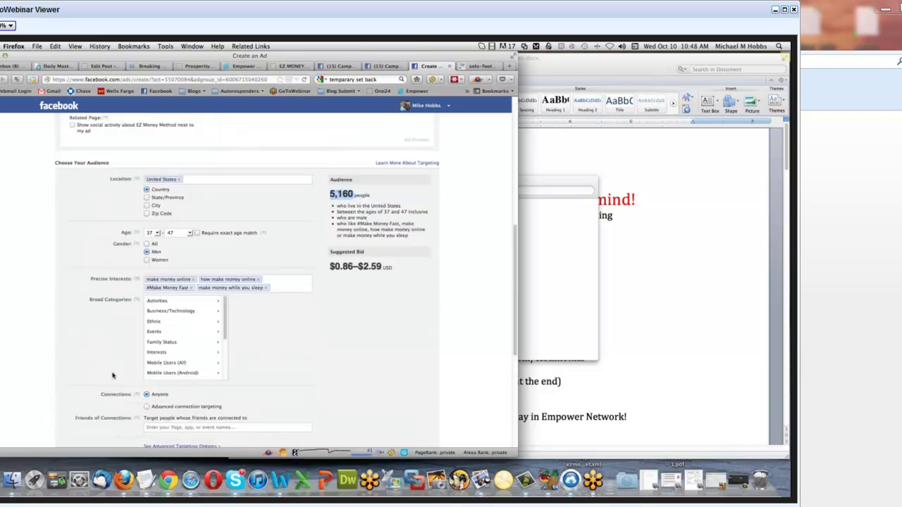
scroll(113, 375, down, 1)
scroll(115, 374, down, 5)
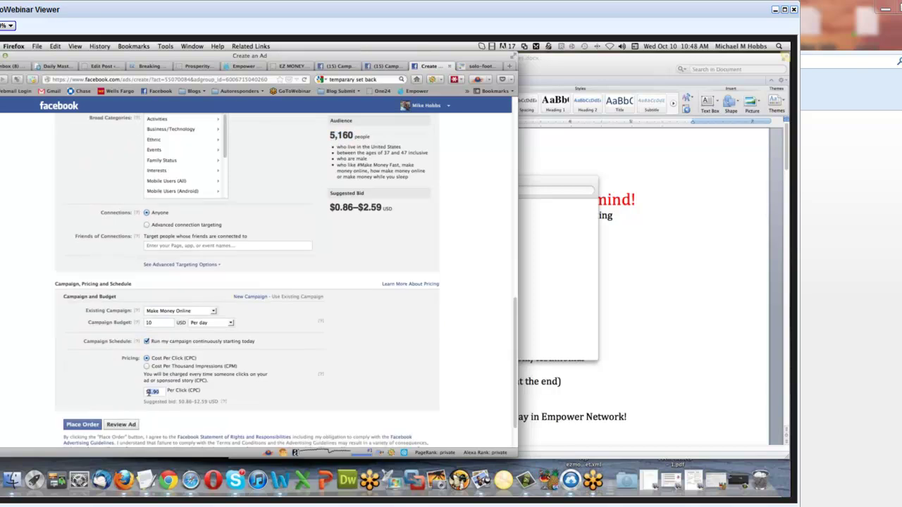
key(BackSpace)
click(84, 425)
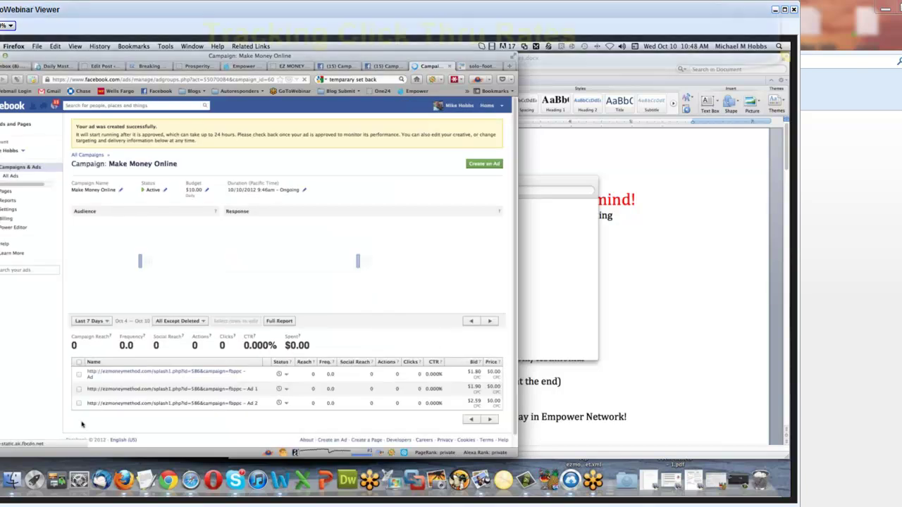
Examine the newest ad's preview, targeting and details, and the review status of the ads in the Make Money Online campaign
click(231, 389)
scroll(282, 317, down, 2)
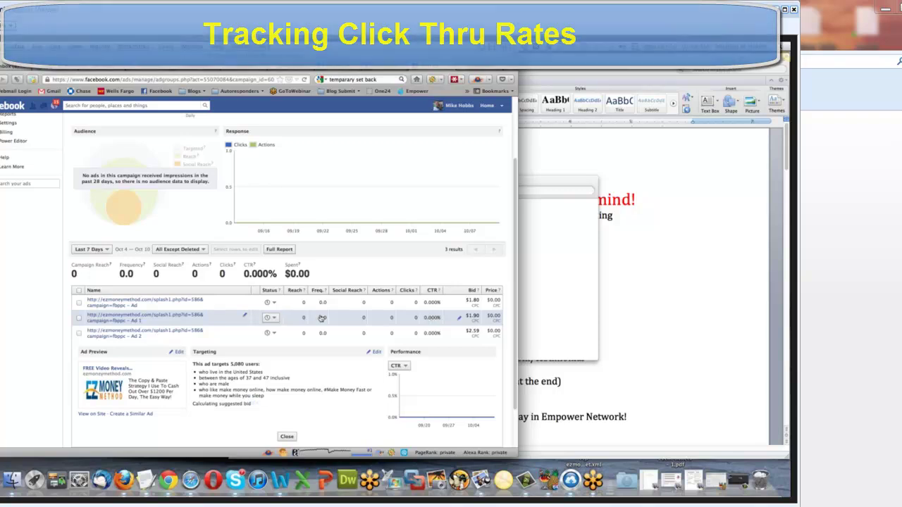
mouse_move(269, 332)
mouse_move(276, 302)
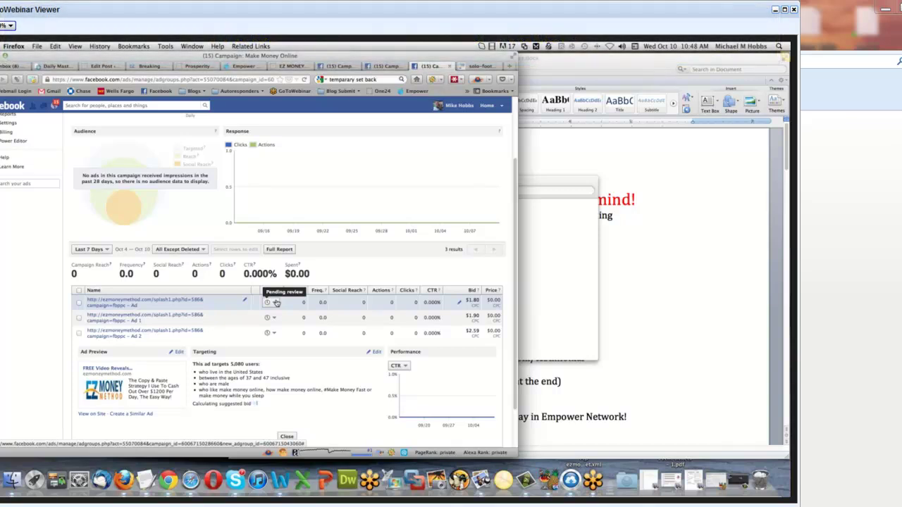
click(245, 332)
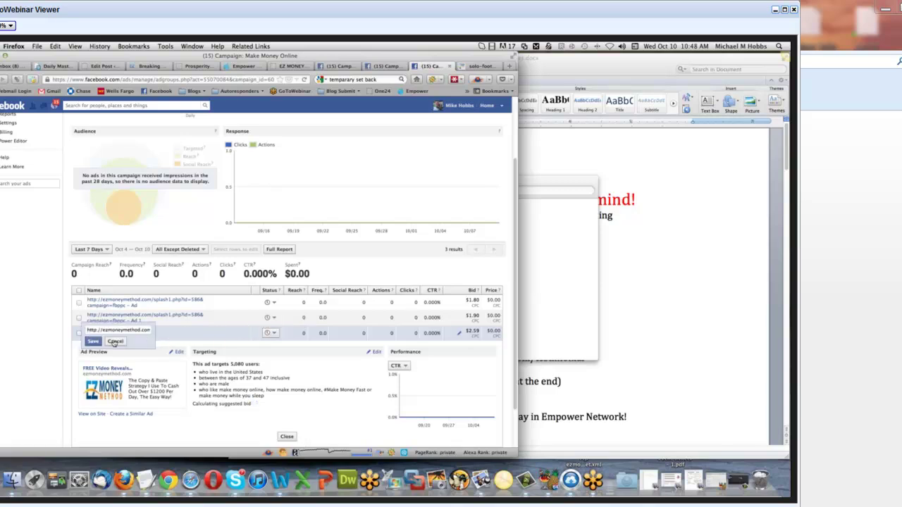
key(Escape)
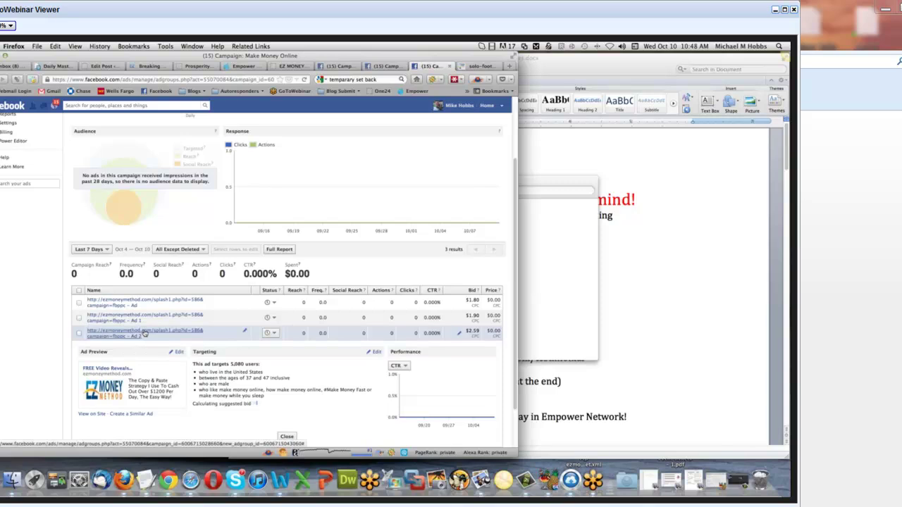
Open the targeting of the campaign's third ad (Ad 2) for editing
click(144, 333)
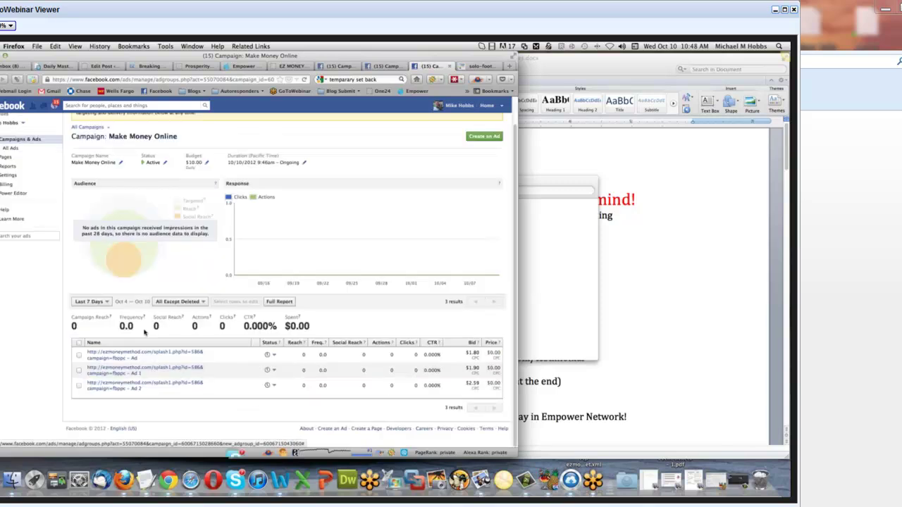
click(158, 393)
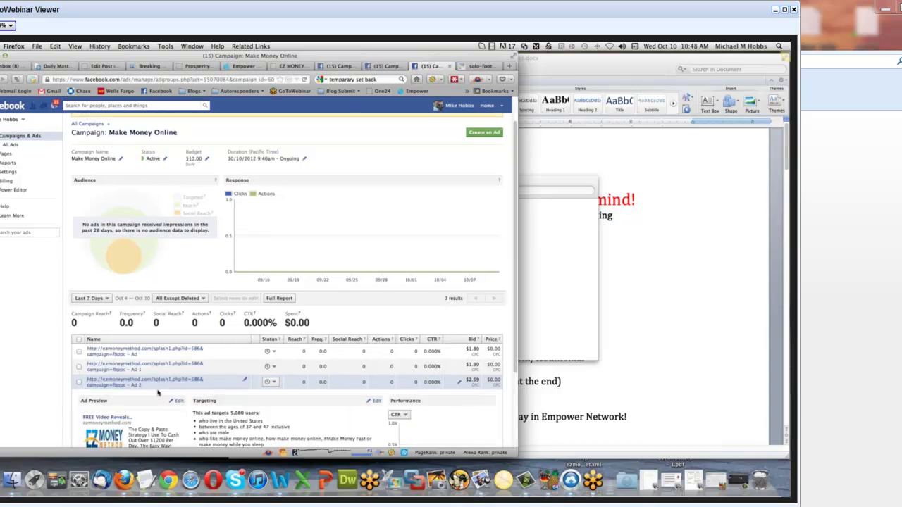
scroll(158, 393, down, 3)
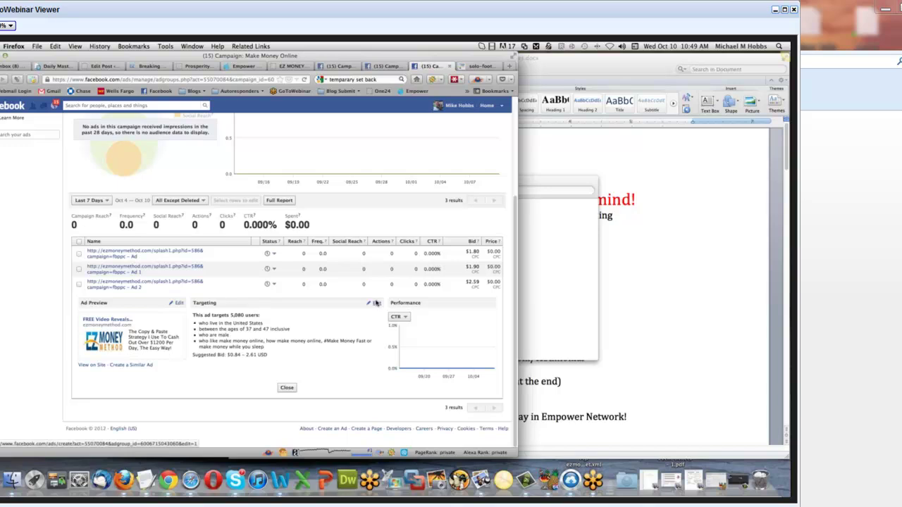
click(377, 303)
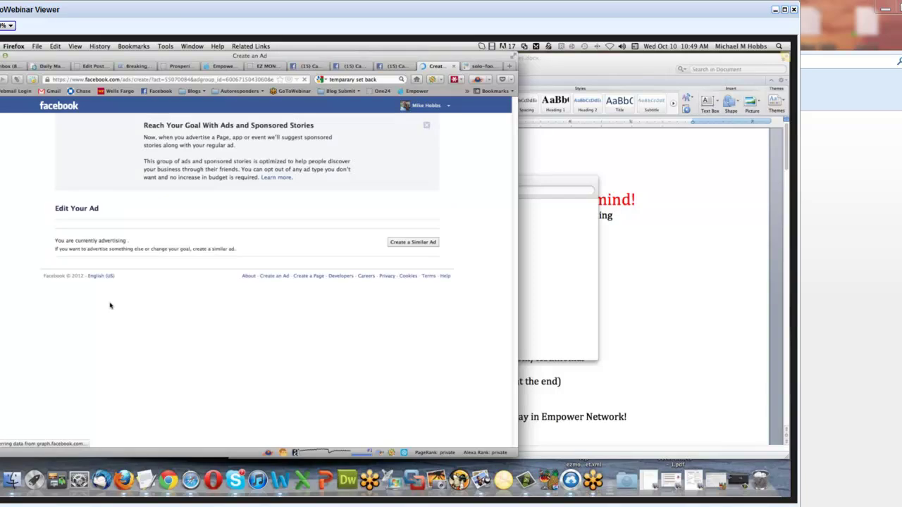
scroll(64, 296, down, 5)
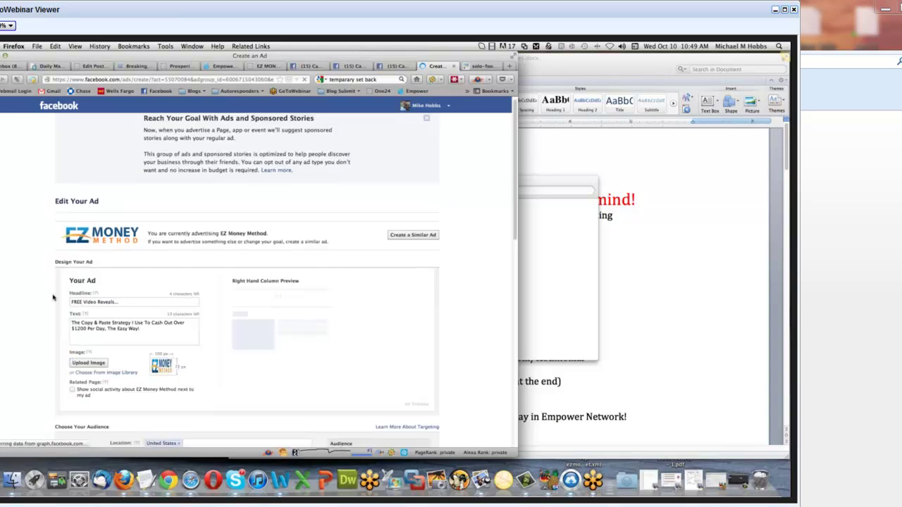
scroll(53, 296, down, 4)
Set the ad's audience to women ages 26 through 36
click(147, 248)
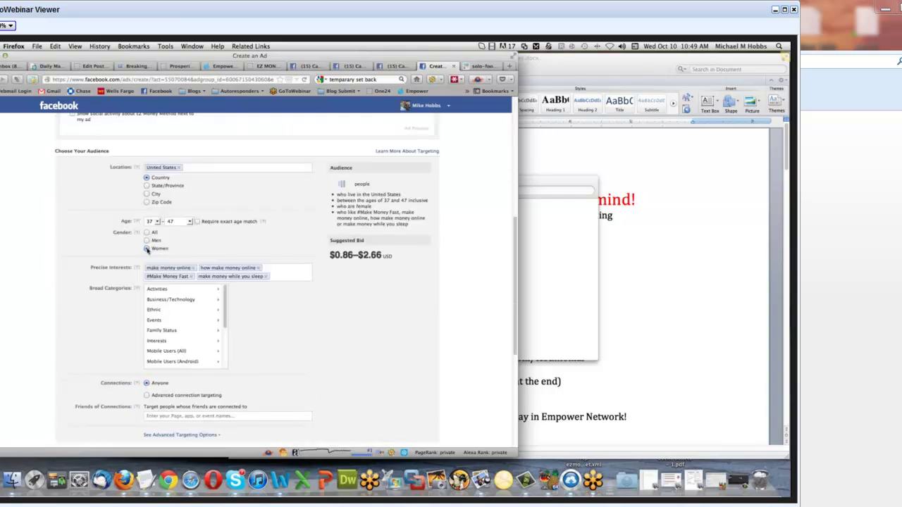
click(158, 223)
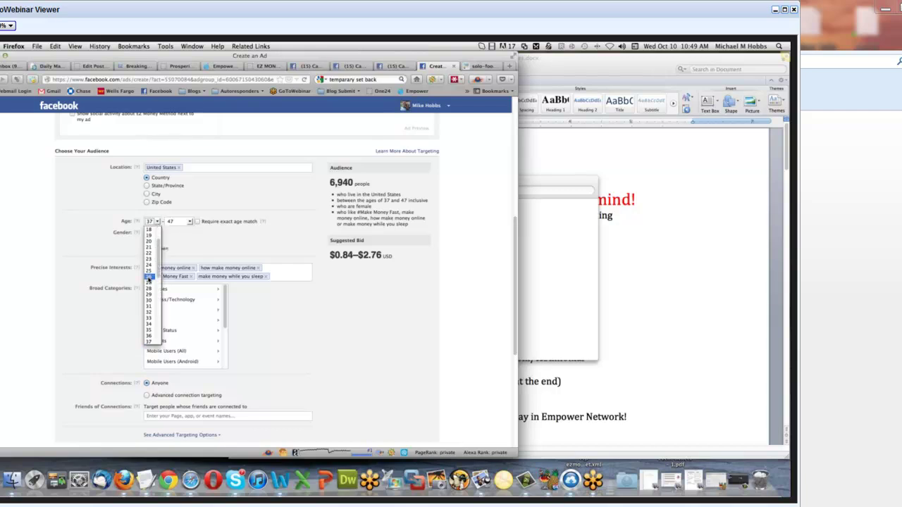
click(149, 277)
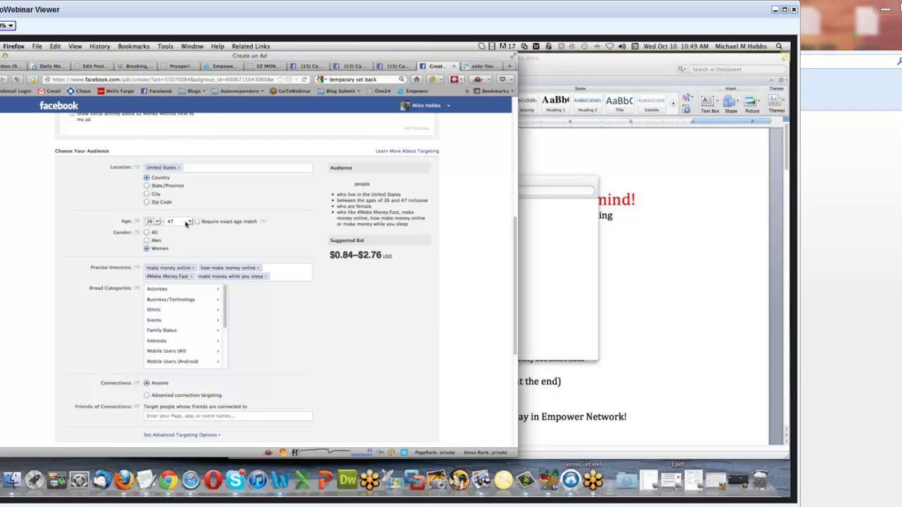
click(188, 223)
click(173, 279)
Check the audience size, suggested bid and pricing of the edited ad and save the ad
scroll(71, 267, down, 1)
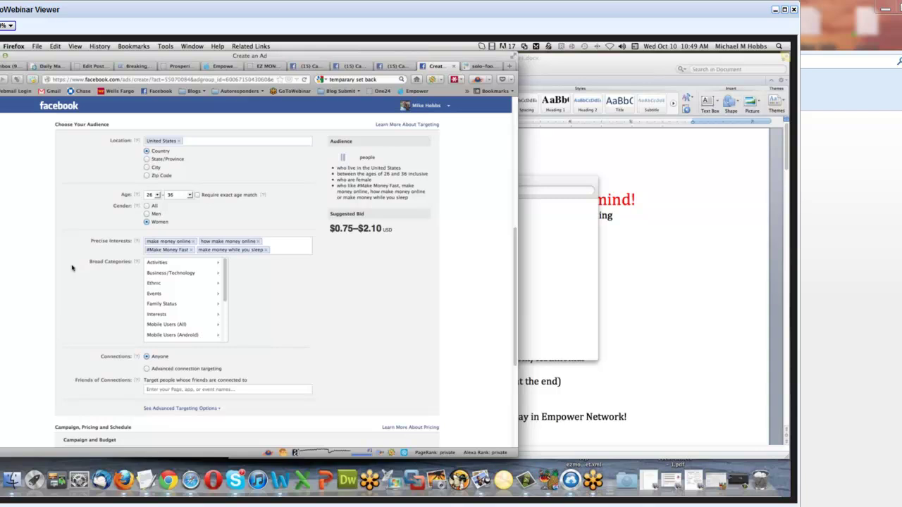
scroll(71, 267, down, 3)
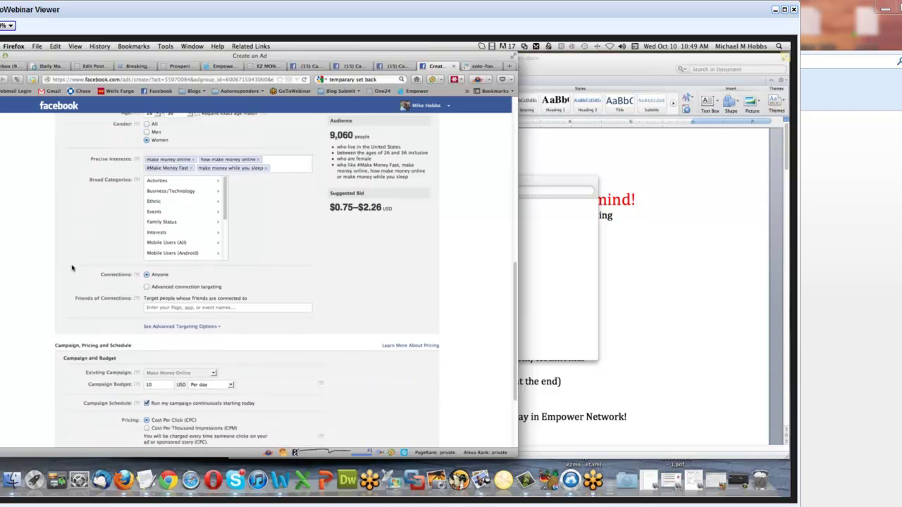
scroll(71, 267, down, 2)
scroll(71, 267, down, 2)
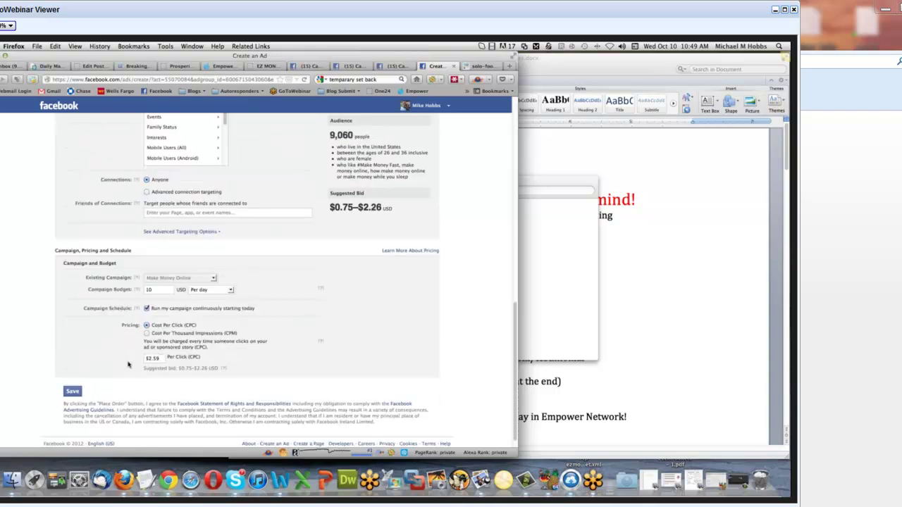
click(72, 391)
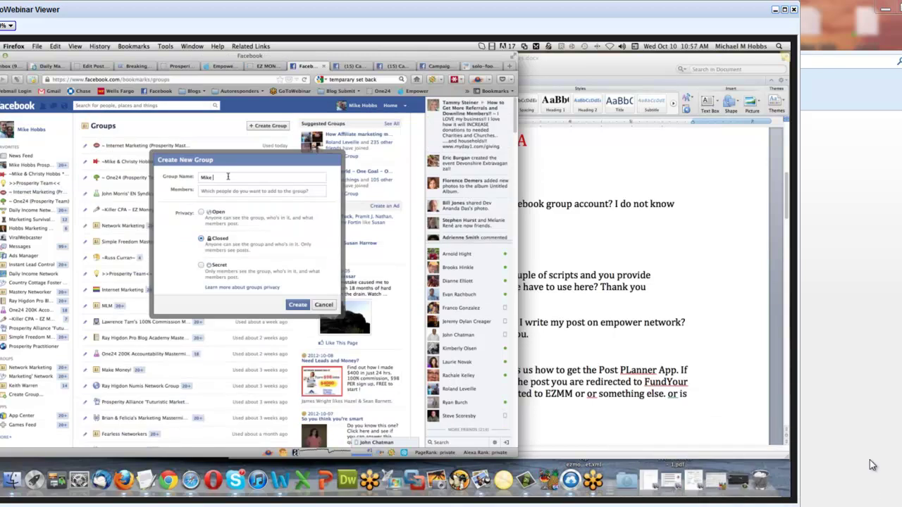
Complete the new Facebook group's name as the owner's full name followed by "Cool Blog Syndication Group!"
text(Hobbs)
text( Cool S)
text(yn)
key(BackSpace)
key(BackSpace)
text(log Syndication G)
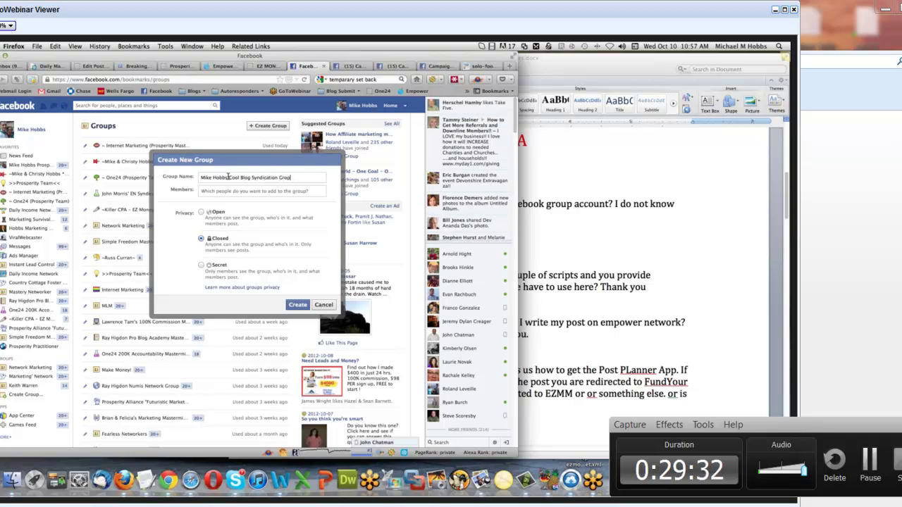
text(roup!)
Add one friend as a member of the new group and create it with Open privacy
click(218, 190)
text(ah)
key(BackSpace)
text(hrist)
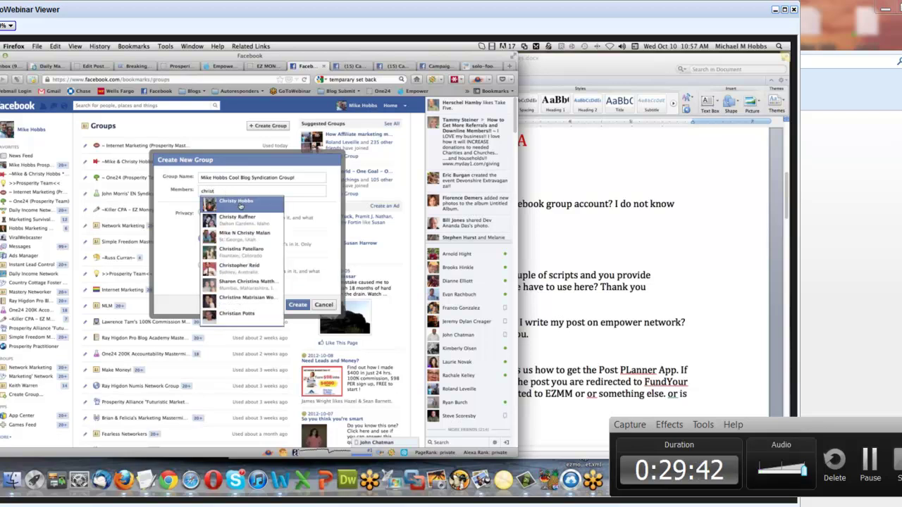
click(240, 204)
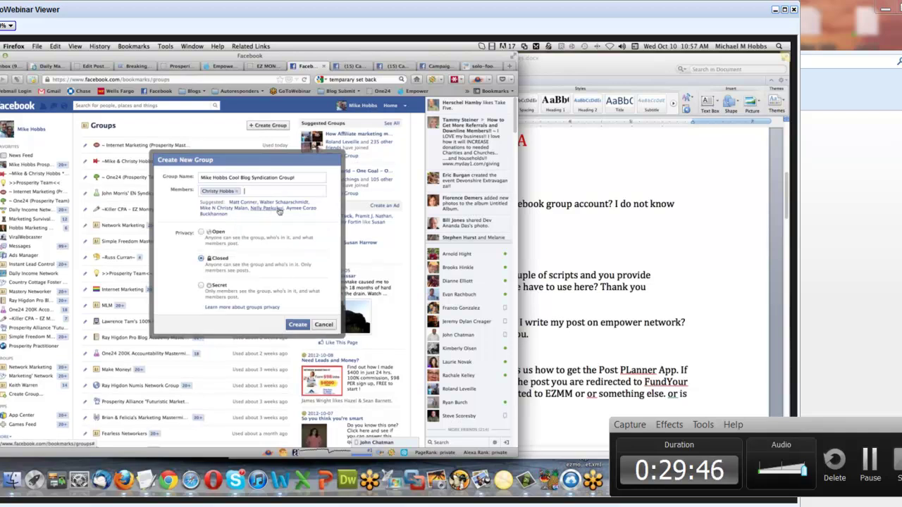
click(201, 233)
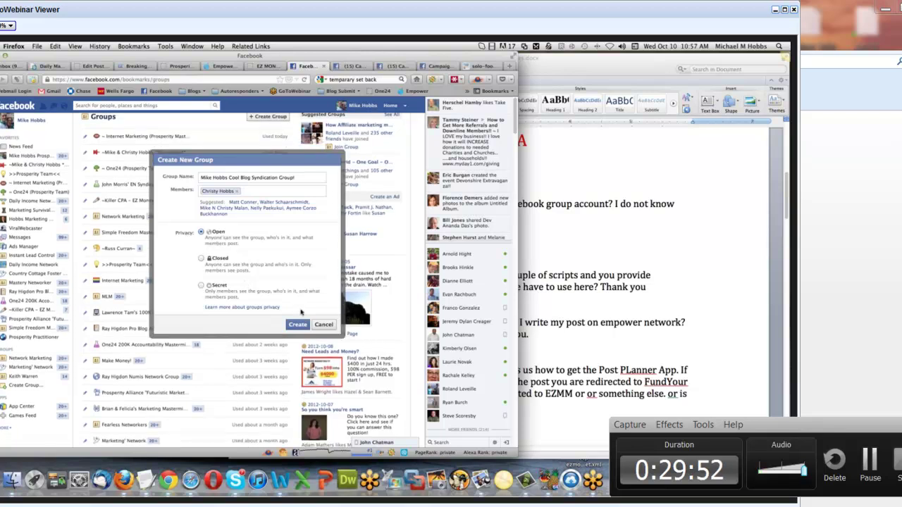
click(297, 326)
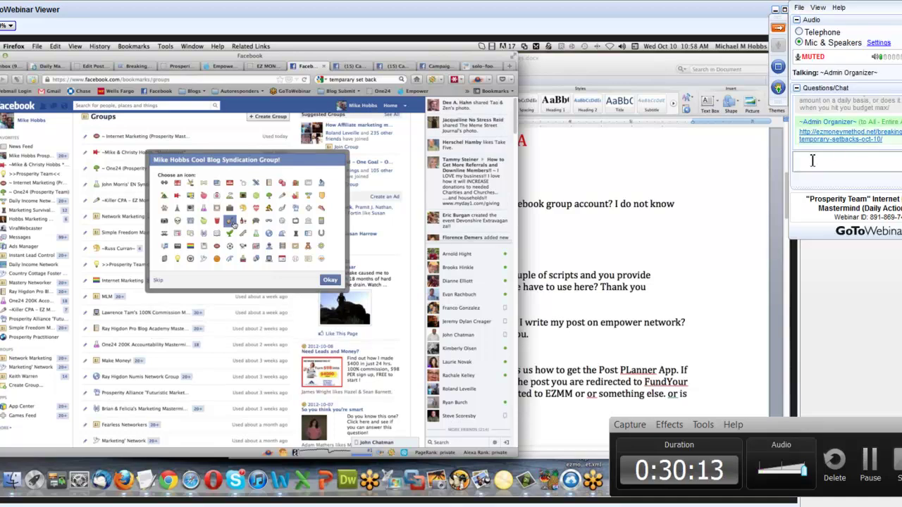
Switch to the GoToWebinar chat and write a question beginning "should all the members be adm"
text(should all the)
text(members)
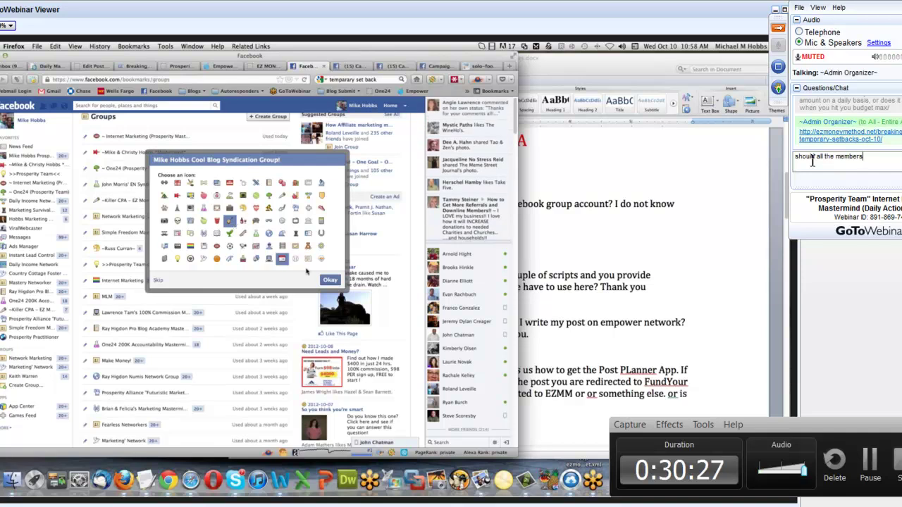
text( be)
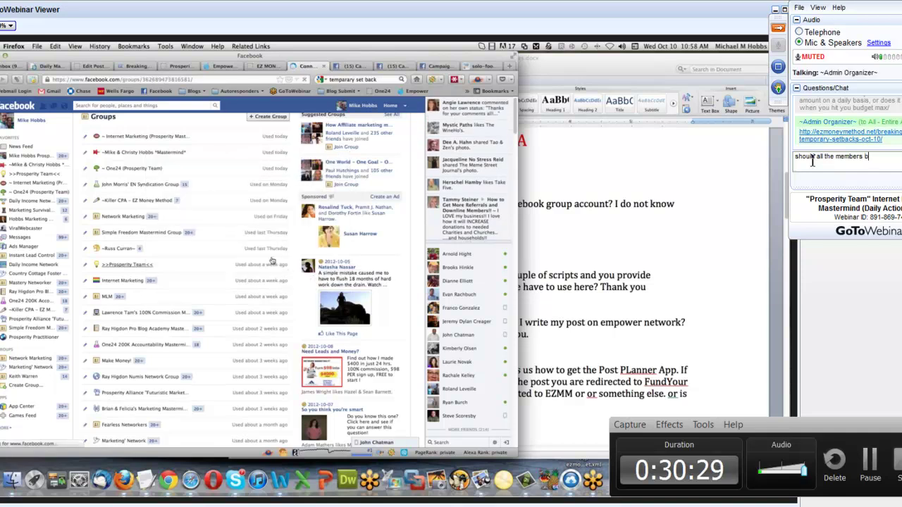
text( adm)
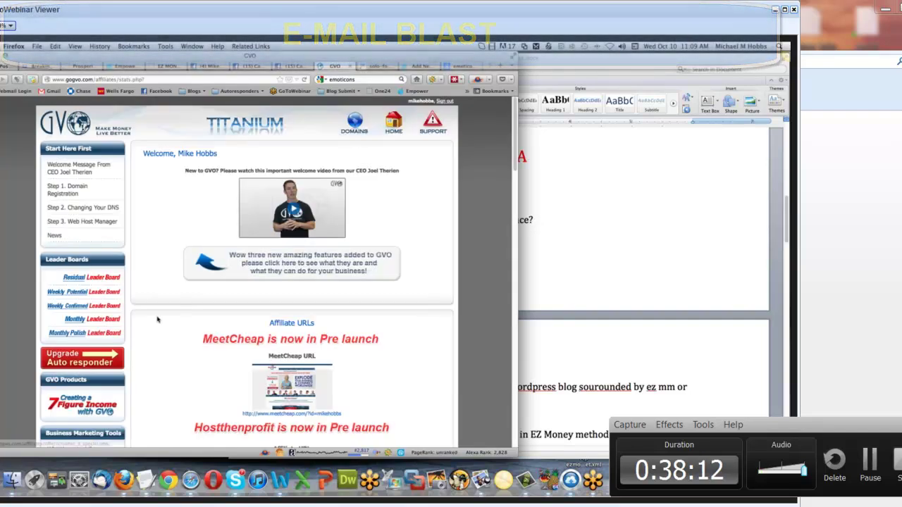
Open the Send Broadcast form in the GVO Auto Responder's messages
scroll(157, 319, down, 4)
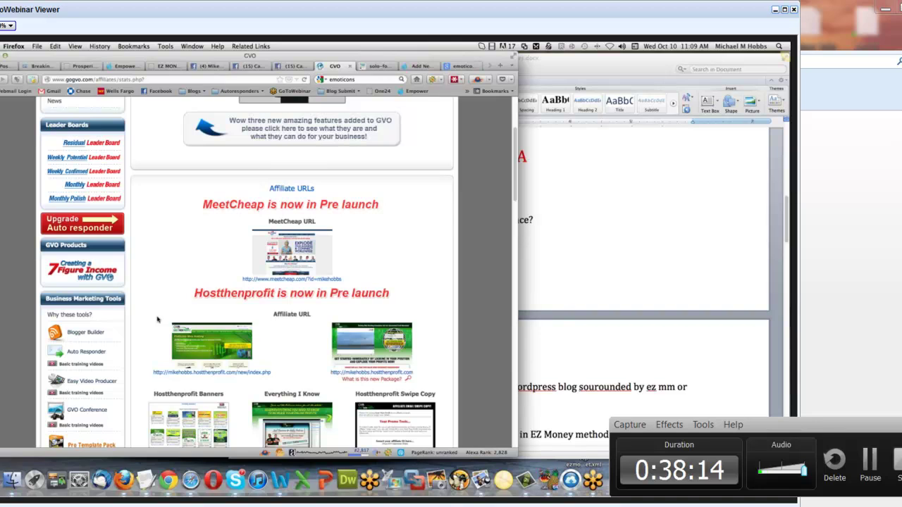
scroll(100, 330, down, 1)
click(100, 329)
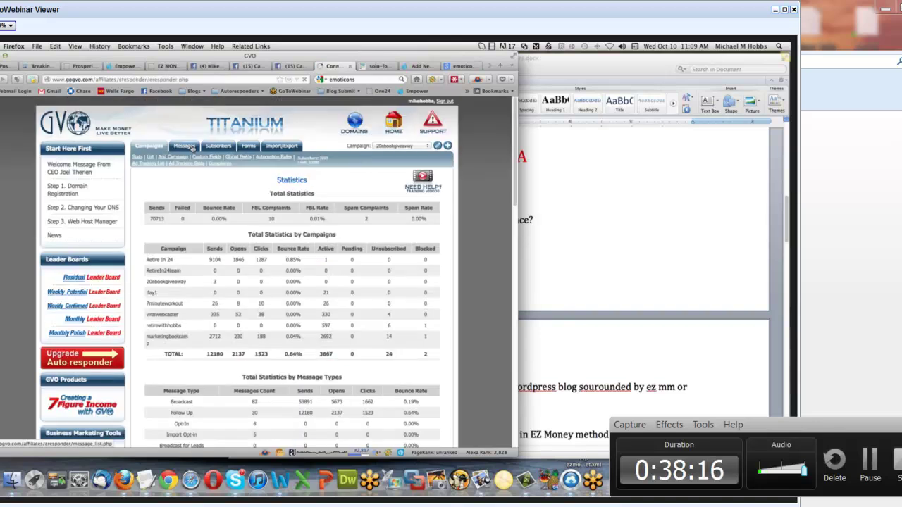
click(192, 148)
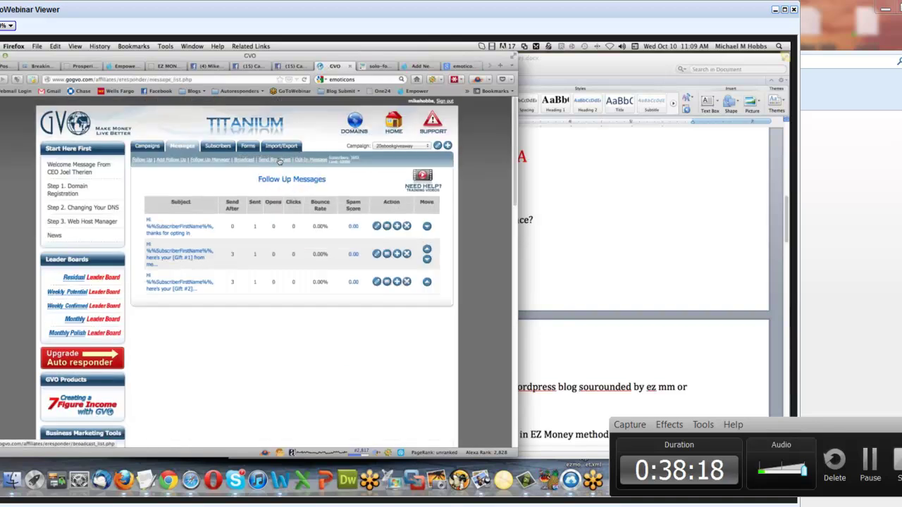
click(279, 161)
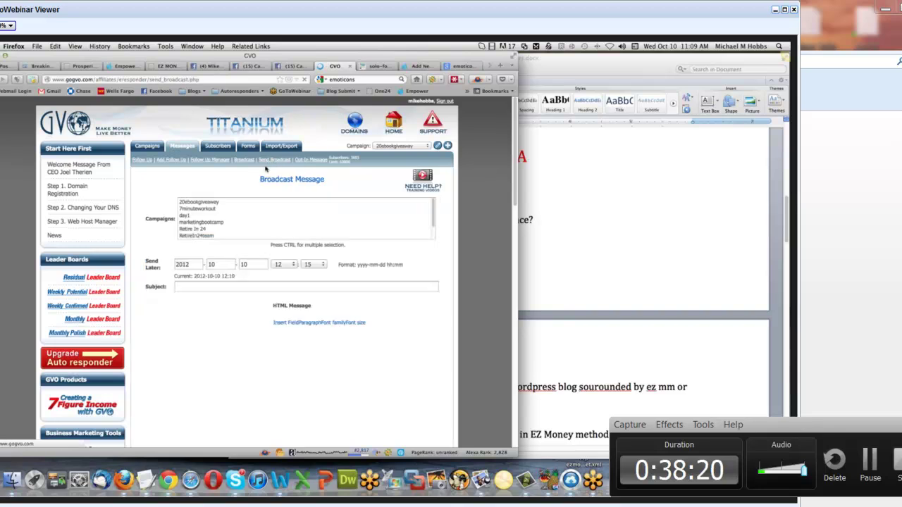
Check the multiple-selection hint and select the campaigns from 7minuteworkout through viralwebcaster for the broadcast
drag(271, 243, 357, 248)
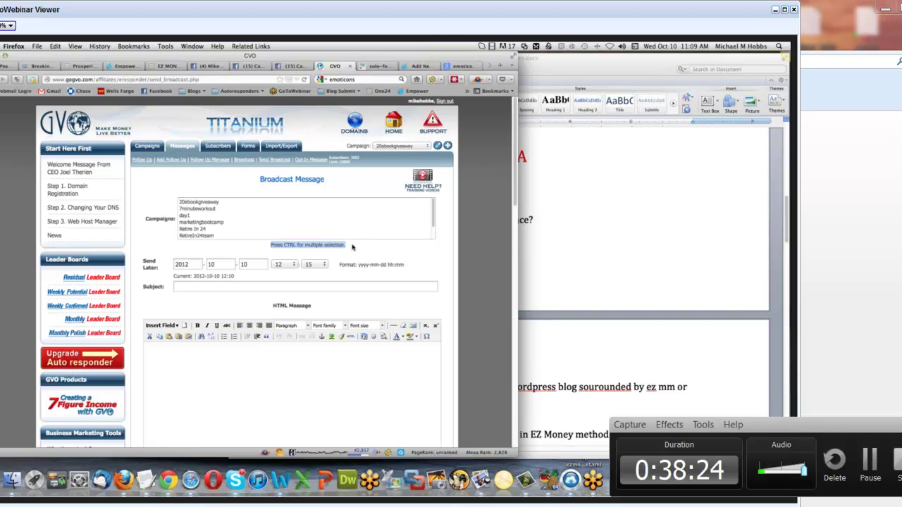
click(195, 208)
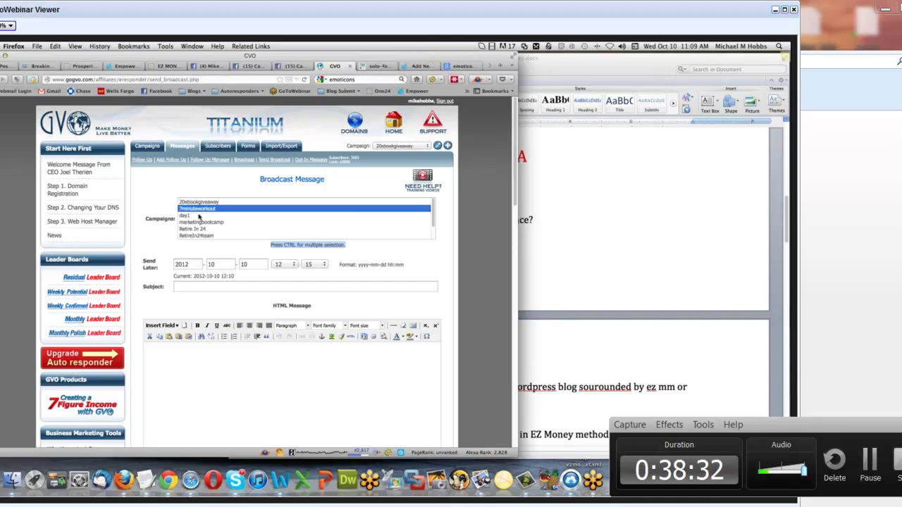
drag(202, 217, 217, 233)
scroll(214, 236, down, 1)
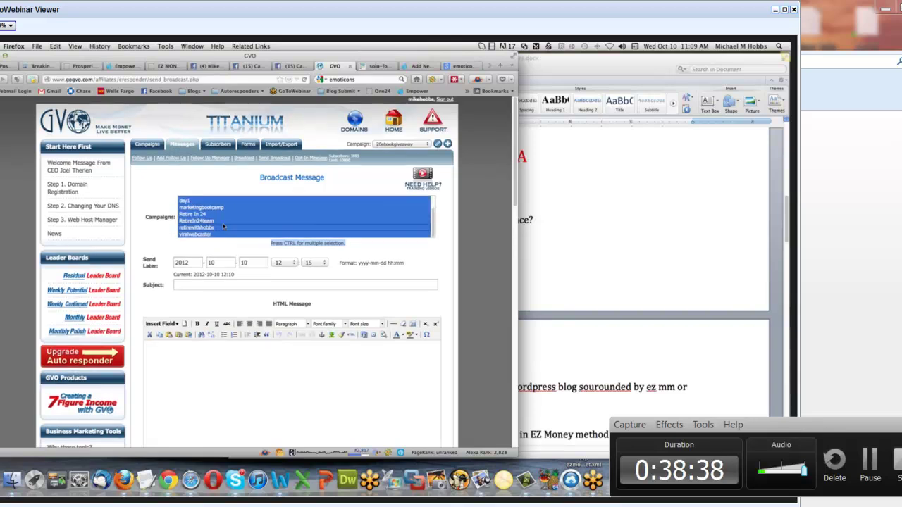
scroll(224, 226, down, 1)
scroll(223, 226, up, 5)
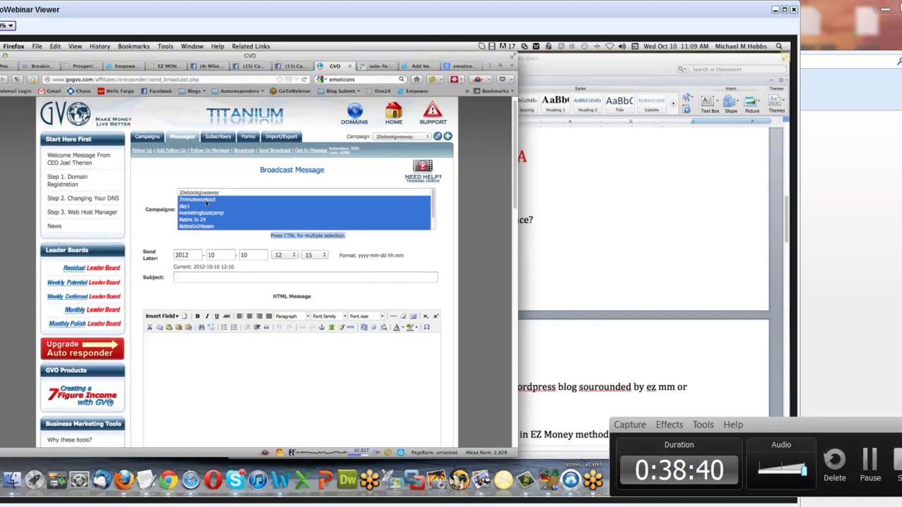
Select all campaigns from 20ebookgiveaway through viralwebcaster as broadcast recipients
click(206, 202)
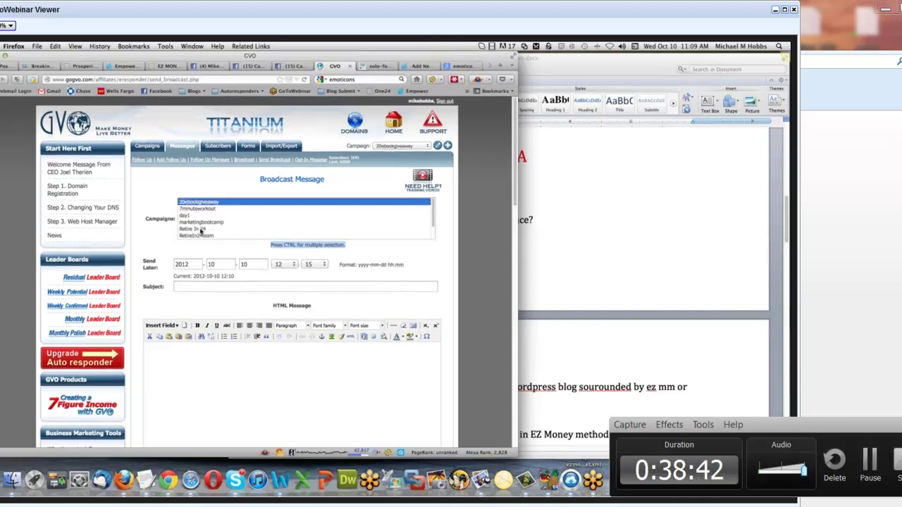
shift+click(200, 229)
shift+click(203, 236)
shift+click(203, 216)
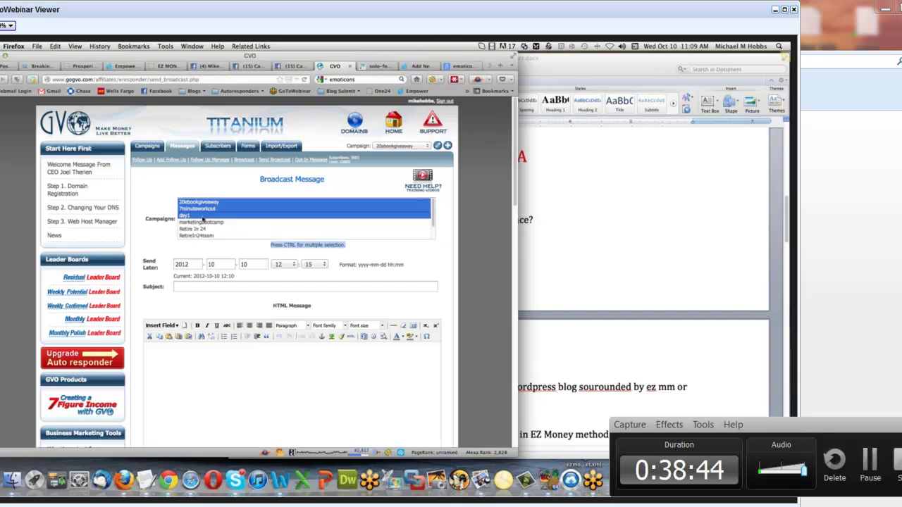
shift+click(201, 204)
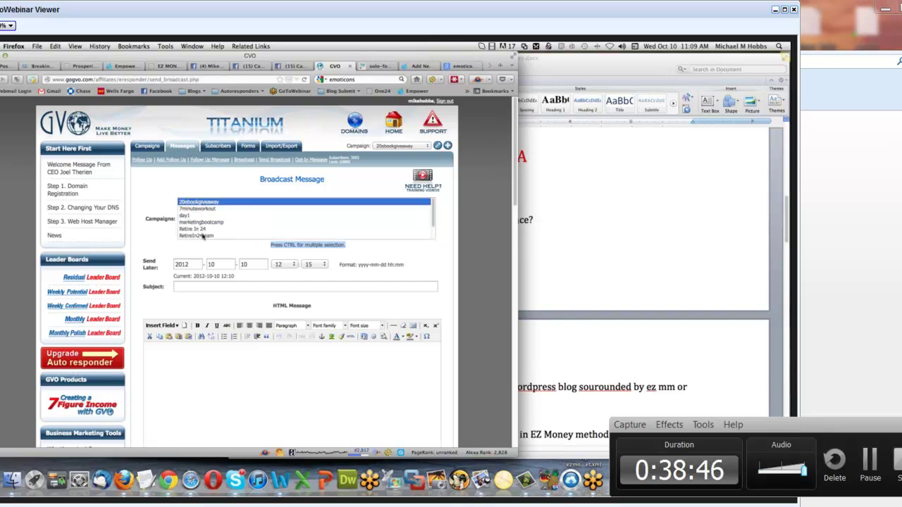
shift+click(203, 236)
scroll(207, 236, down, 1)
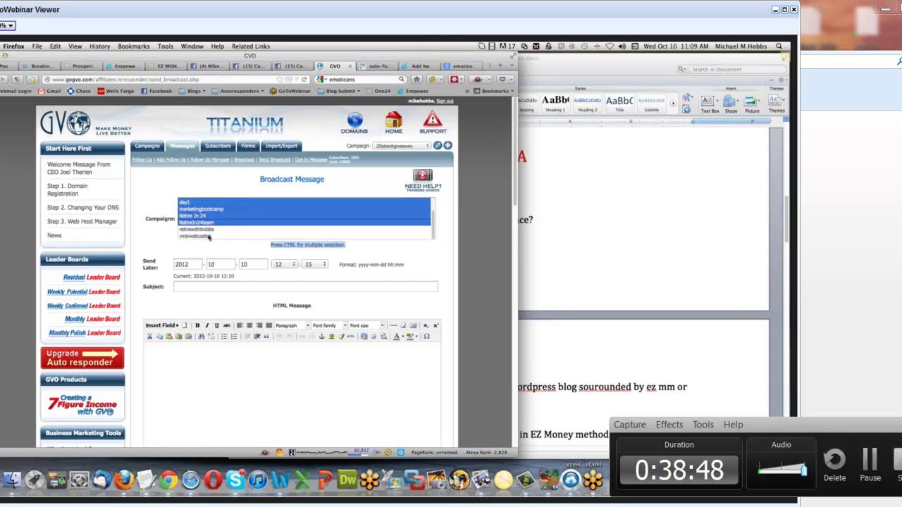
shift+click(208, 237)
scroll(215, 236, up, 1)
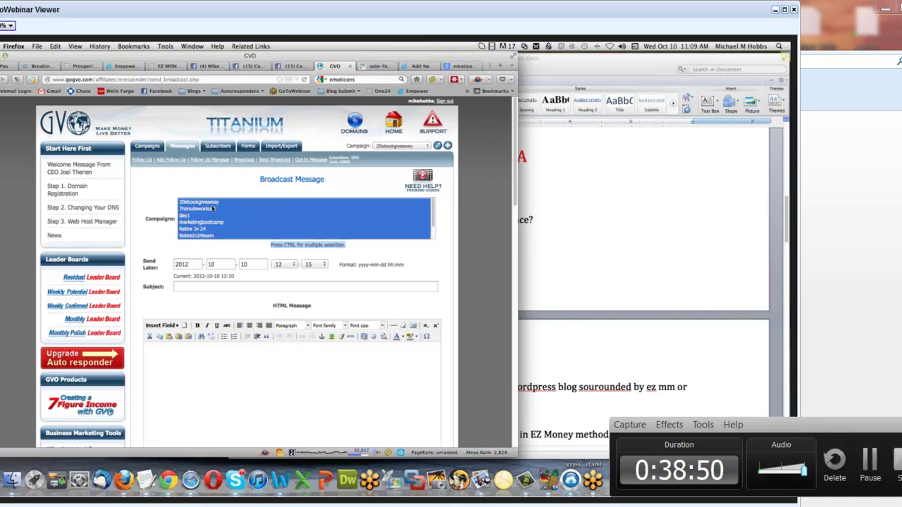
Reduce the broadcast's campaign selection to day1 only
click(211, 205)
click(209, 215)
scroll(208, 220, down, 1)
click(344, 241)
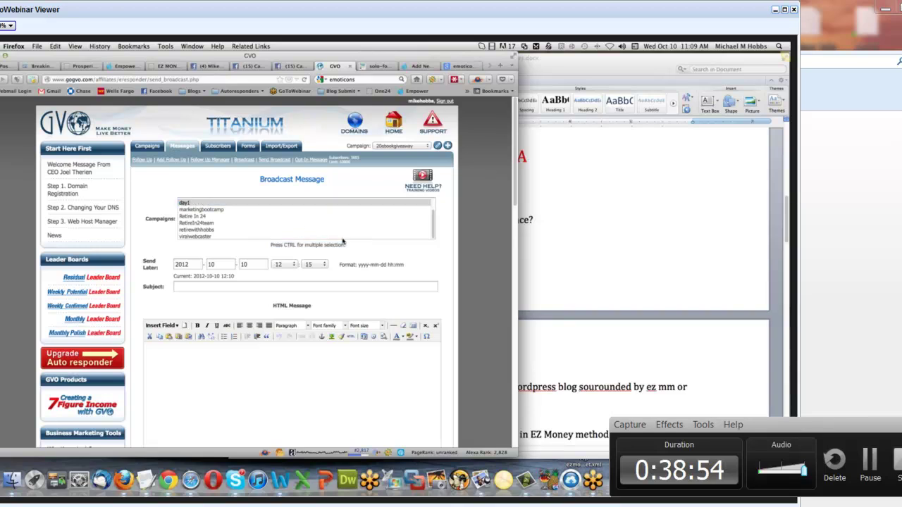